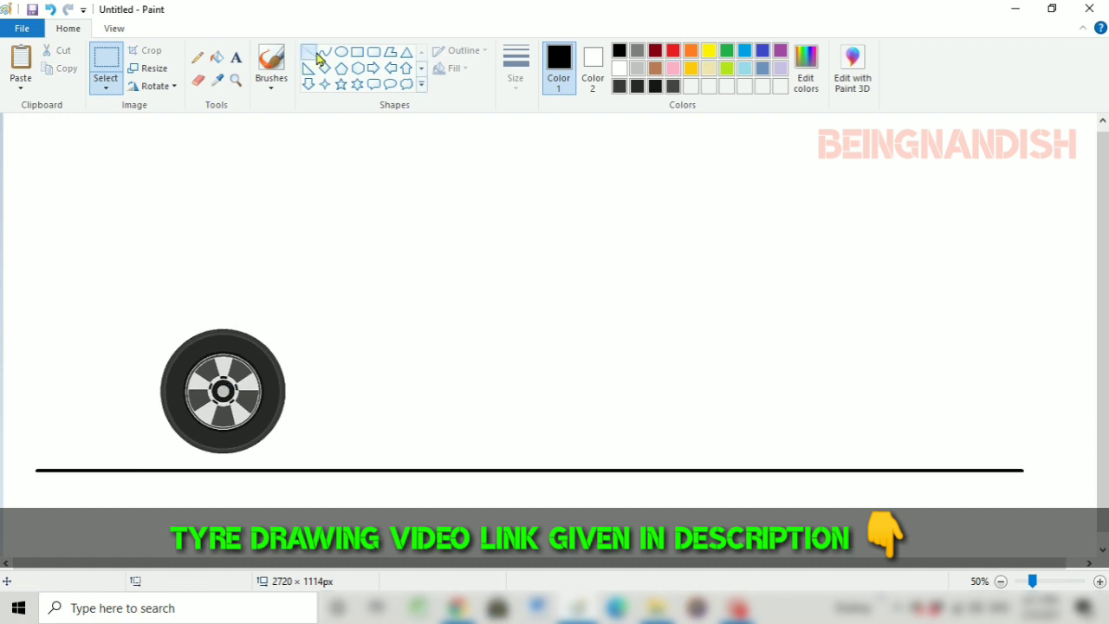
Draw a black quarter-arch curve around the wheel's upper right side, slightly outside the tyre
left_click(515, 65)
left_click(520, 170)
left_click(114, 27)
left_click(20, 74)
left_click(69, 28)
scroll(441, 181, "down", 2)
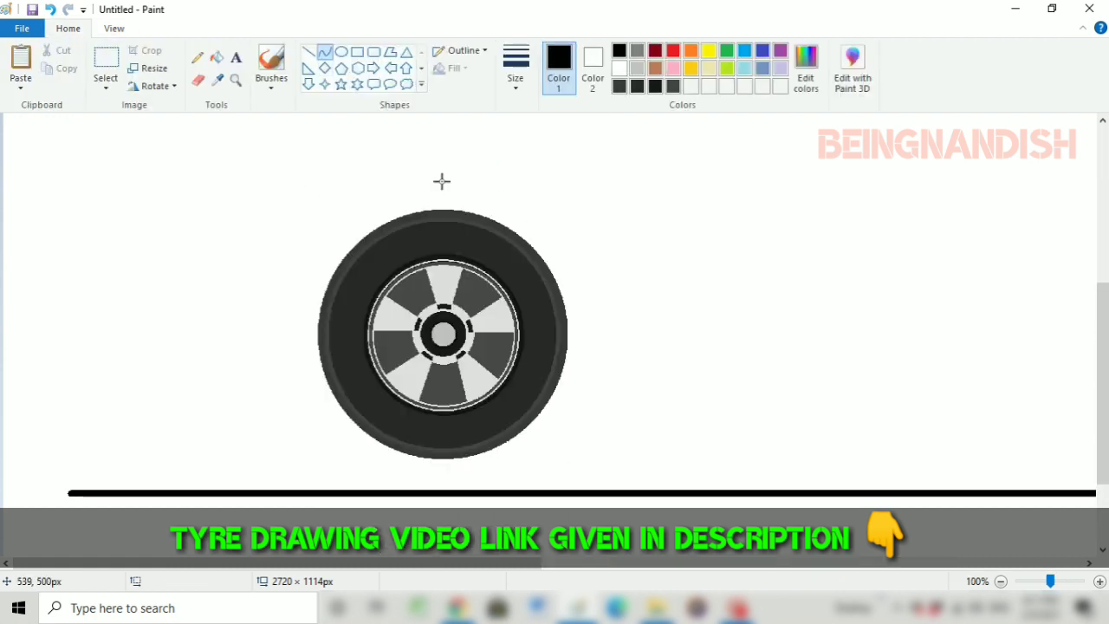
left_click_drag(441, 181, 591, 358)
mouse_move(572, 277)
left_mouse_down()
mouse_move(557, 213)
mouse_move(593, 245)
left_mouse_up()
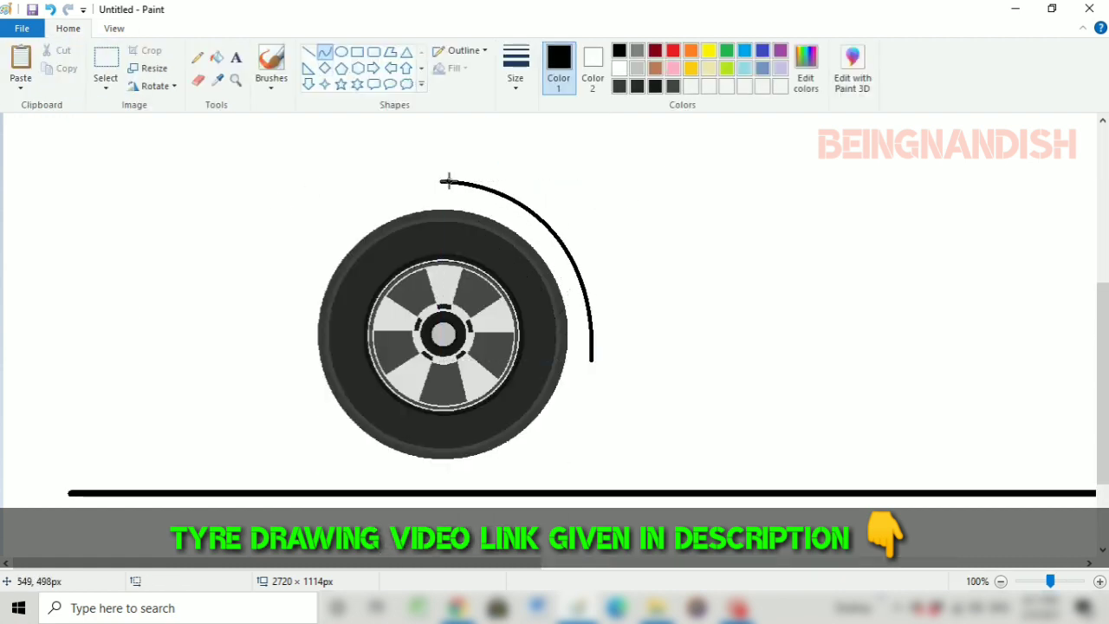
Copy the quarter-arch curve with a transparent selection and paste a duplicate
left_click(106, 86)
left_click(143, 141)
mouse_move(464, 169)
left_mouse_down()
mouse_move(538, 227)
mouse_move(580, 350)
mouse_move(464, 169)
left_mouse_up()
right_click(521, 200)
left_click(553, 230)
right_click(195, 175)
left_click(228, 217)
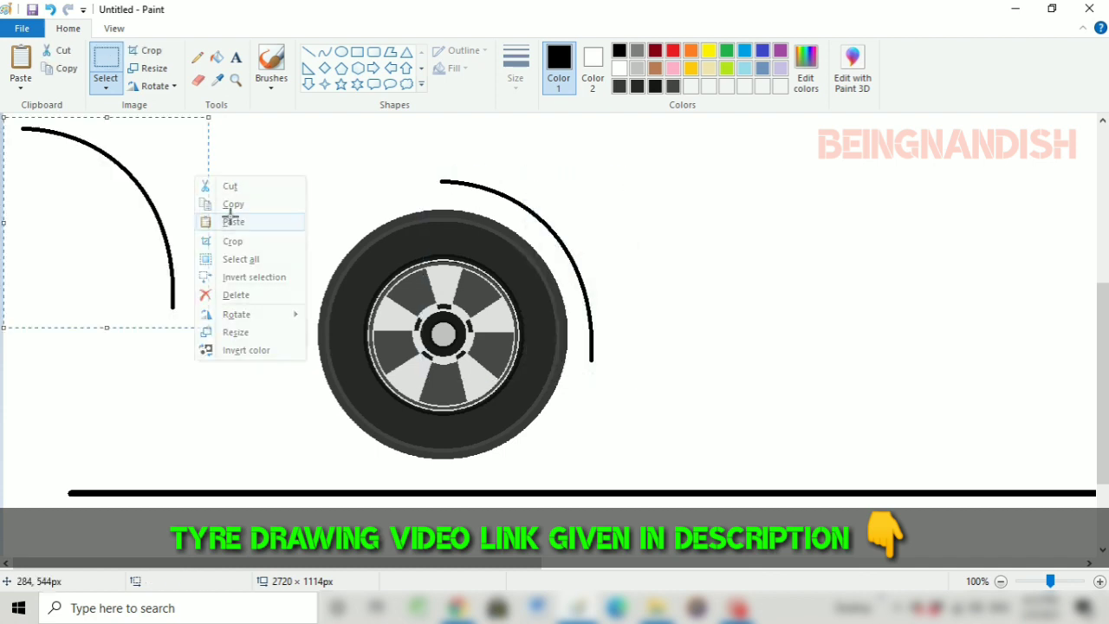
Flip the pasted curve horizontally, fit it as the wheel arch's left half, and trim its lower end
right_click(109, 187)
left_click(302, 398)
left_click_drag(134, 208, 393, 259)
left_click(197, 80)
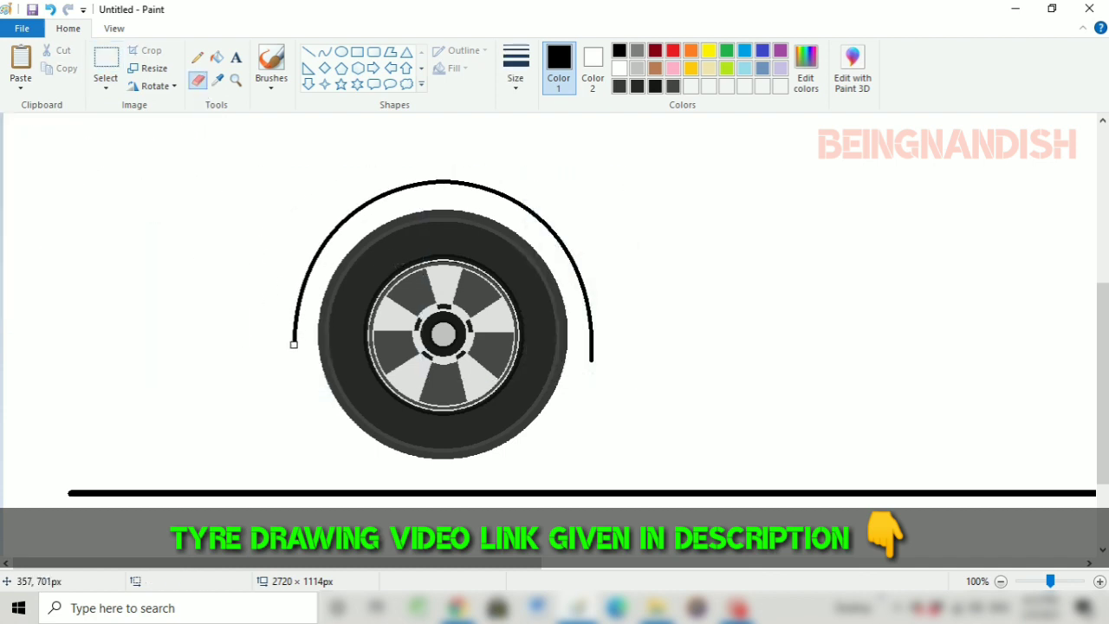
left_click(309, 51)
left_click_drag(297, 331, 319, 335)
Move the wheel and its arch slightly right and down so the tyre rests on the ground line
left_click(113, 28)
left_click(57, 78)
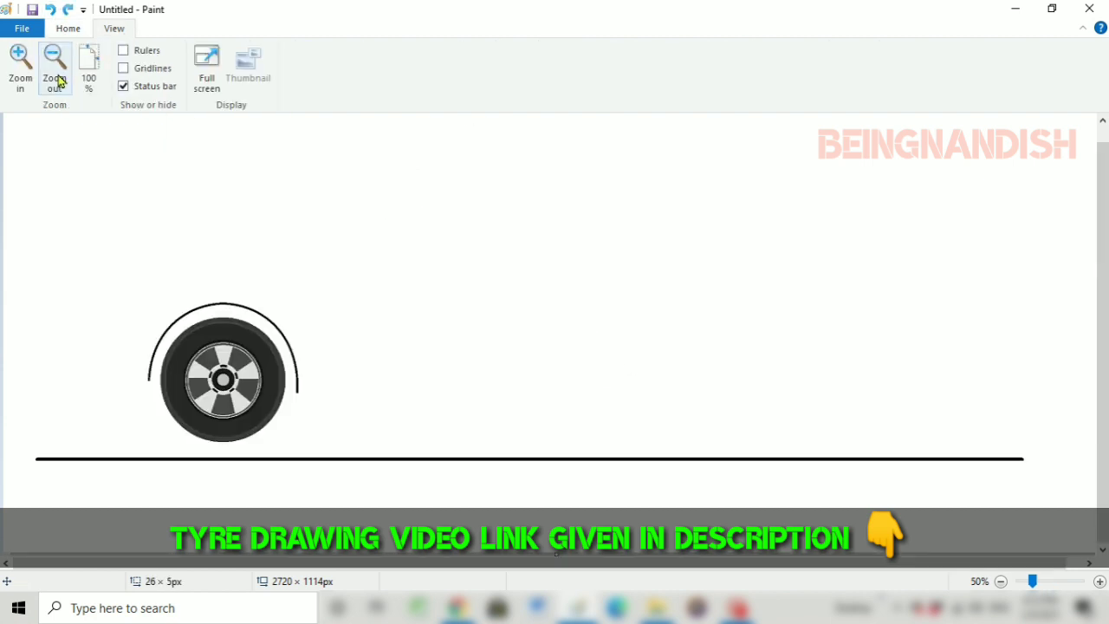
left_click(68, 29)
left_click(106, 61)
left_click_drag(138, 265, 320, 442)
left_click_drag(249, 364, 277, 377)
Duplicate the wheel with its arch, flip the copy horizontally, and place it on the ground line as the rear wheel
right_click(320, 340)
left_click(359, 367)
right_click(410, 210)
left_click(449, 257)
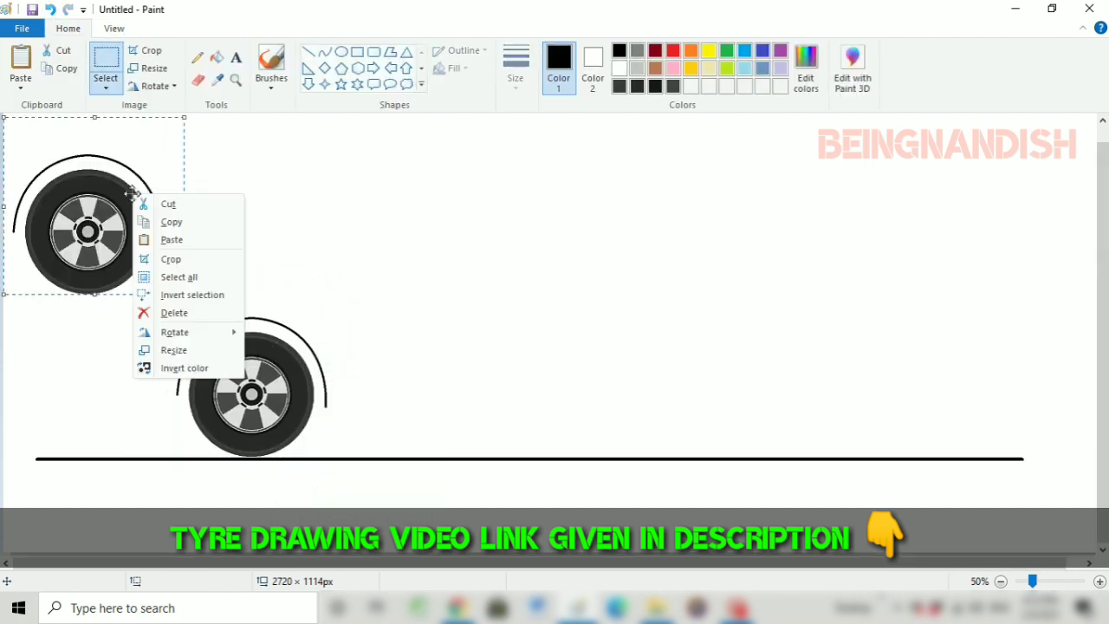
mouse_move(174, 332)
left_click(309, 404)
mouse_move(95, 216)
left_mouse_down()
mouse_move(644, 351)
mouse_move(709, 379)
mouse_move(706, 395)
left_mouse_up()
scroll(582, 329, "up", 1)
Draw a horizontal sill line between the two wheel arches and remove the arch ends hanging below it
left_click(309, 51)
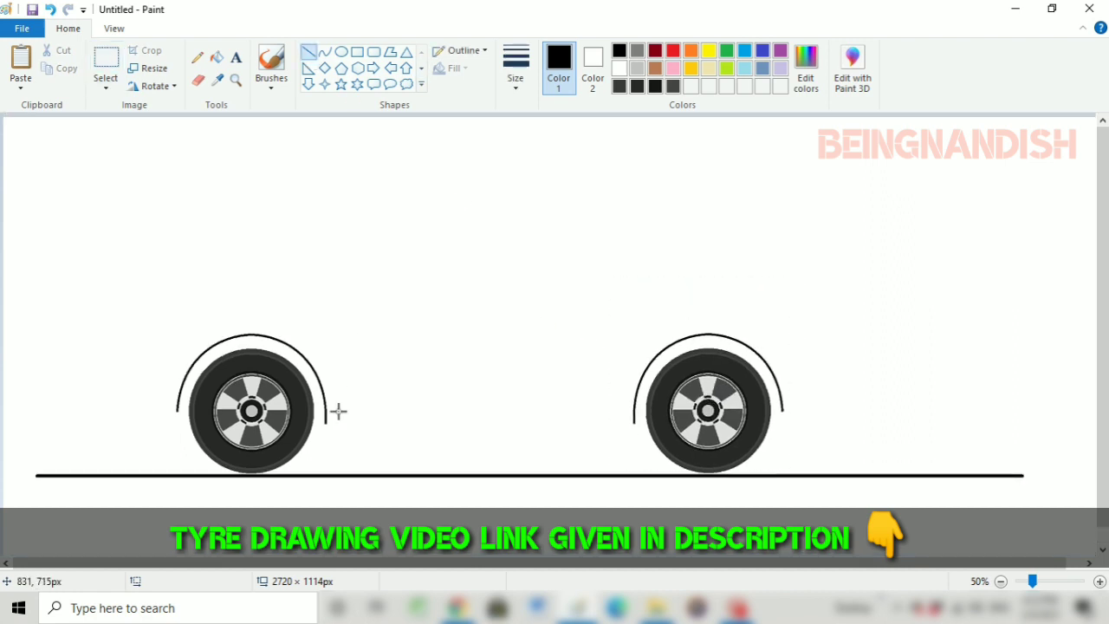
mouse_move(326, 421)
left_mouse_down()
mouse_move(583, 421)
mouse_move(541, 418)
left_mouse_up()
left_click(482, 280)
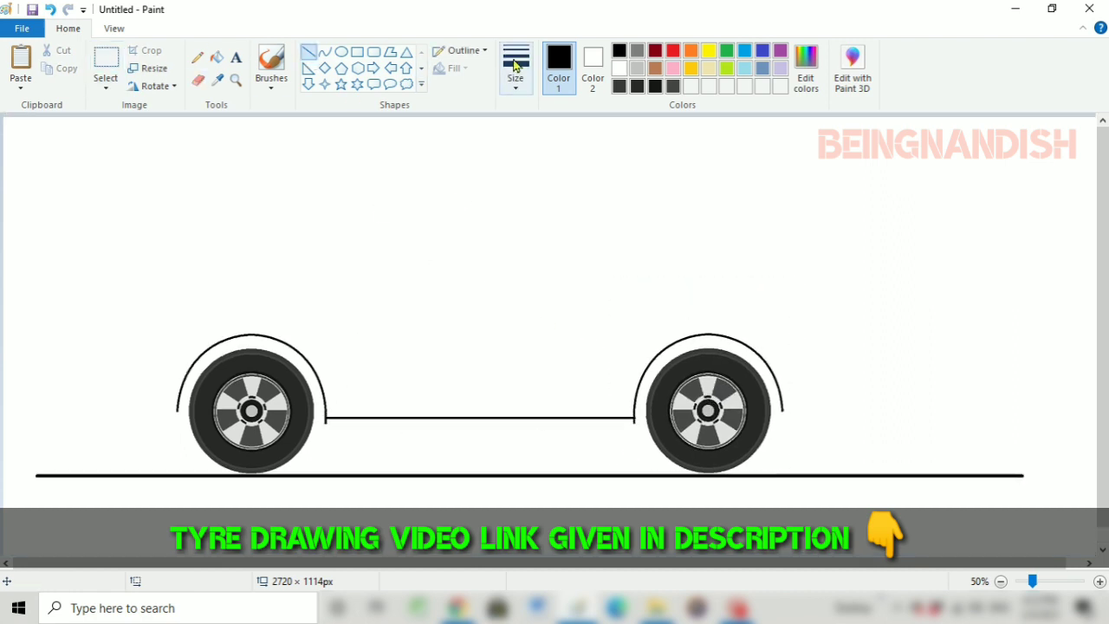
left_click(619, 69)
left_click_drag(324, 421, 635, 421)
left_click(636, 455)
left_click(198, 79)
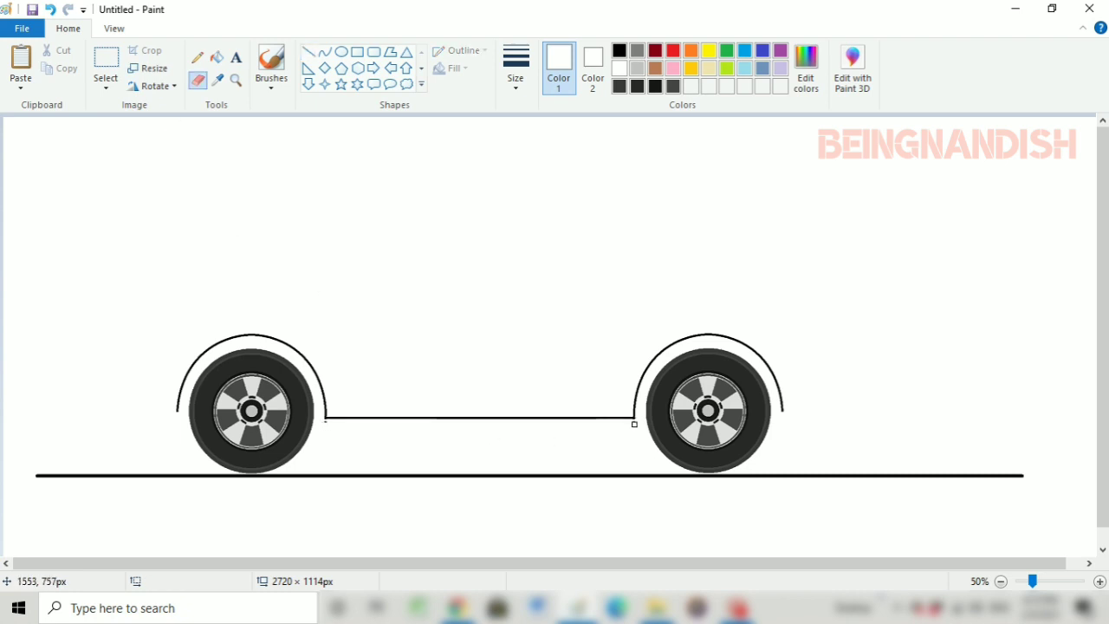
Draw short black lines joining the lower ends of the wheel arches to the tyres
left_click(113, 28)
left_click(89, 64)
scroll(554, 346, "down", 4)
left_click(68, 29)
left_click(619, 50)
left_click(309, 51)
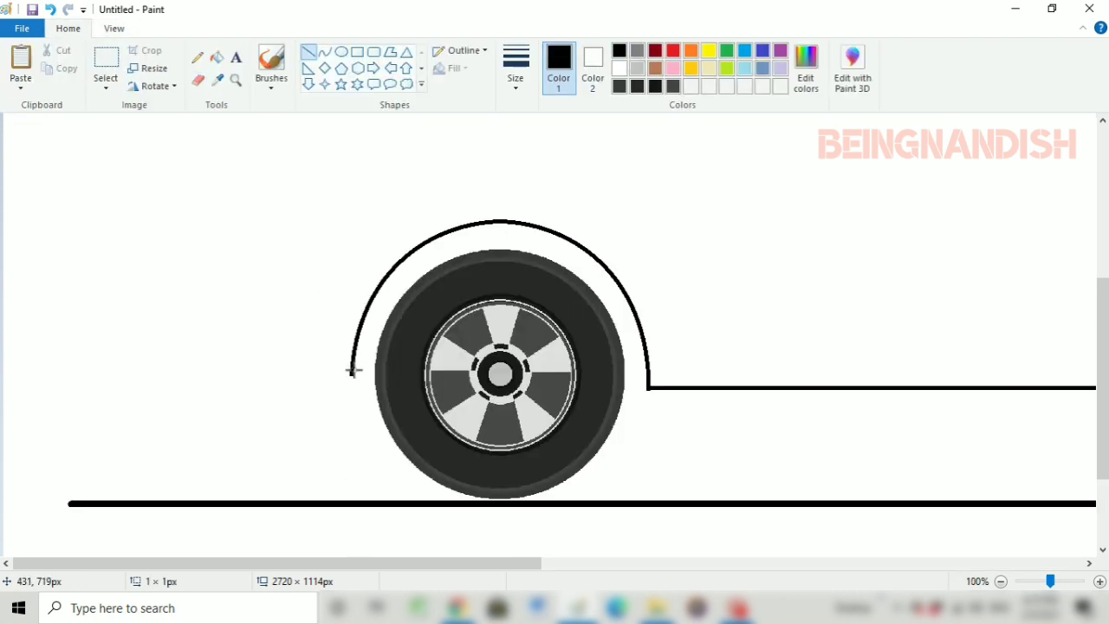
left_click_drag(481, 563, 792, 563)
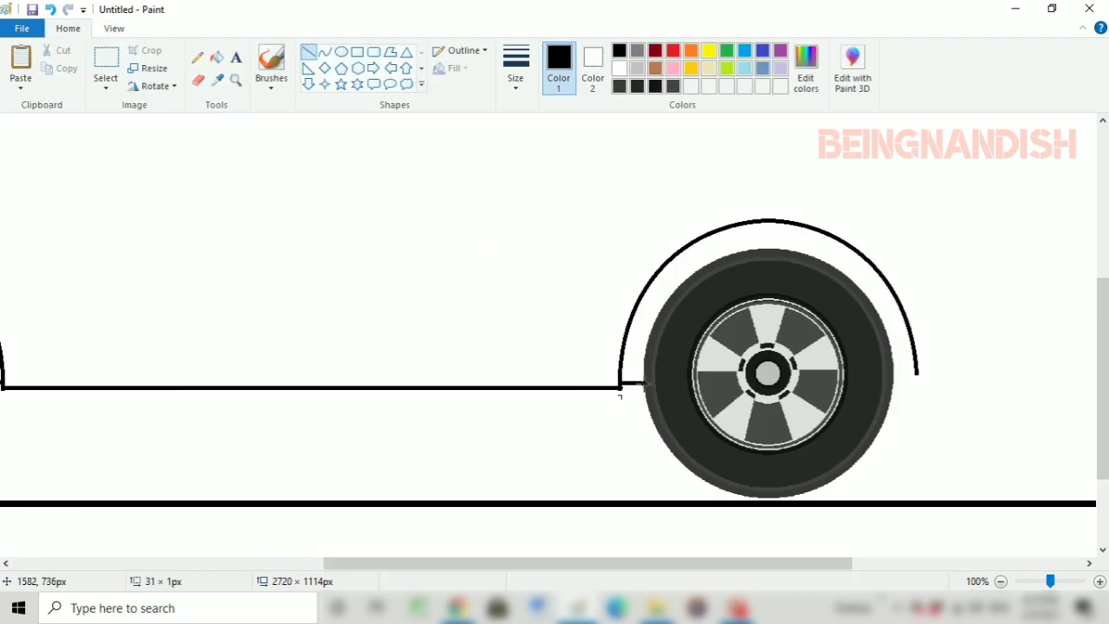
Try to draw a curved fender line about 347 × 100 px above the front wheel arch
left_click(113, 29)
left_click(54, 62)
left_click(89, 64)
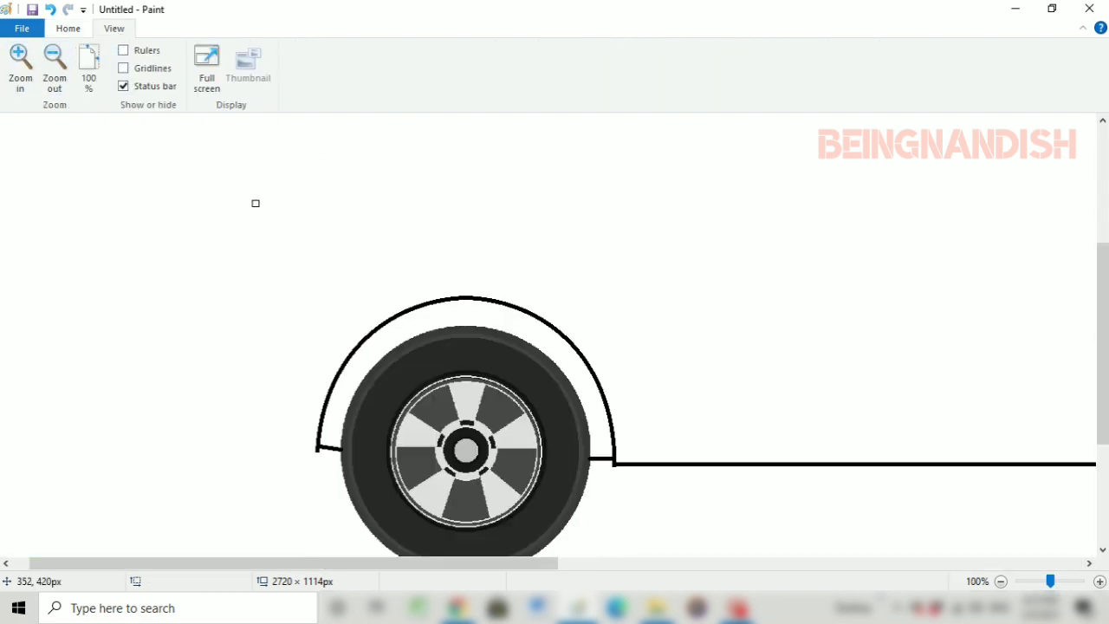
left_click(69, 29)
left_click(324, 51)
mouse_move(336, 310)
left_mouse_down()
mouse_move(483, 321)
mouse_move(597, 311)
left_mouse_up()
left_click_drag(481, 262, 425, 251)
left_click_drag(505, 250, 517, 246)
left_click_drag(431, 265, 425, 264)
left_click_drag(467, 308, 466, 323)
left_click_drag(513, 274, 513, 269)
left_click_drag(591, 277, 611, 277)
left_click_drag(526, 271, 517, 269)
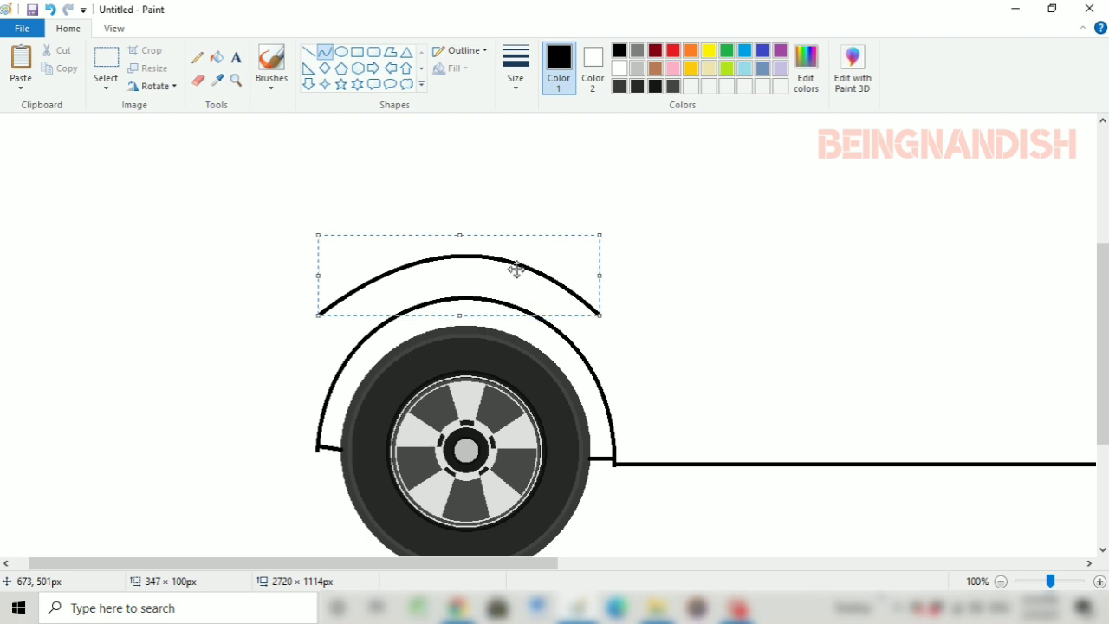
left_click(648, 264)
Undo the curve drawn above the front wheel arch
left_click(113, 29)
left_click(54, 61)
left_click(50, 10)
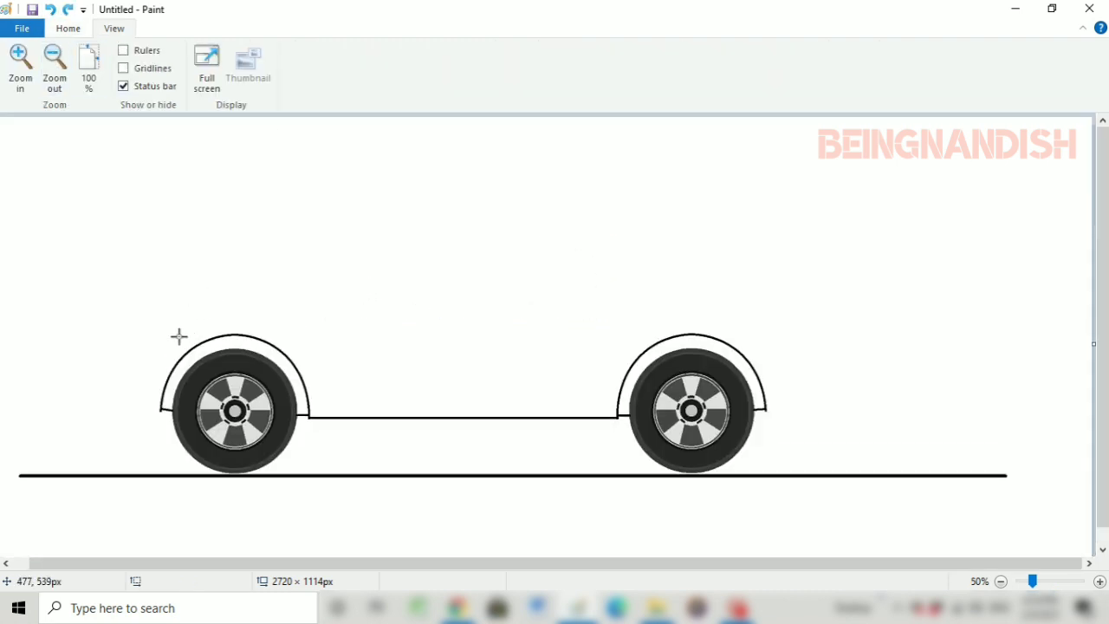
Draw the hood as a curve rising steeply from the car's nose and sloping gently back above the front wheel
left_click(78, 31)
left_click(113, 29)
left_click(20, 66)
left_click(54, 66)
left_click(69, 29)
left_click(515, 69)
left_click(535, 175)
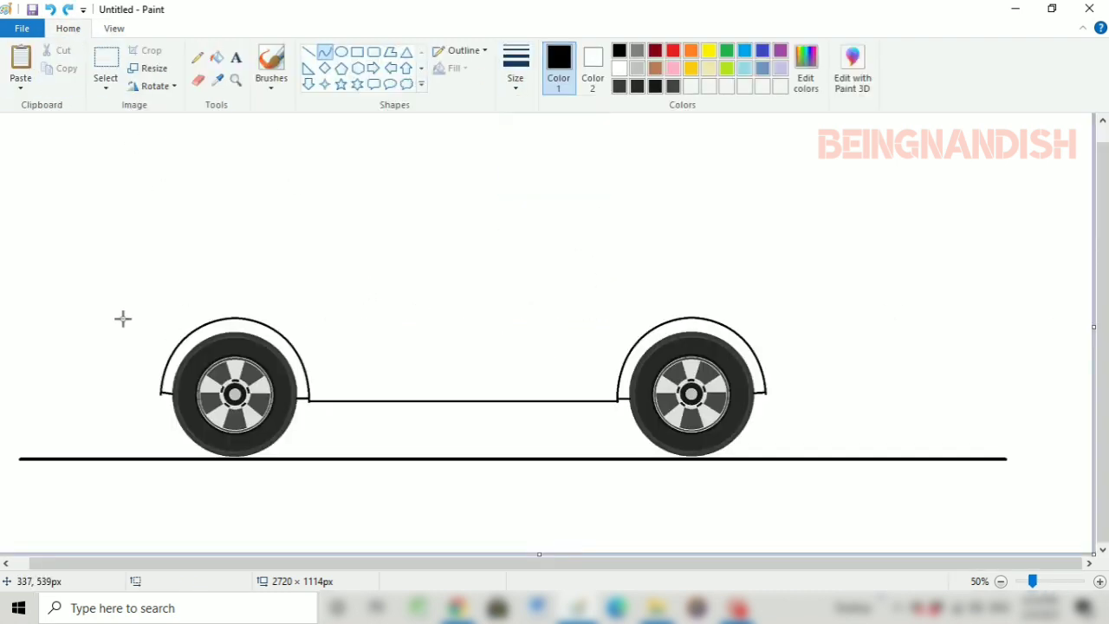
left_click_drag(115, 321, 323, 248)
mouse_move(219, 284)
left_mouse_down()
mouse_move(131, 282)
mouse_move(148, 267)
mouse_move(130, 274)
left_mouse_up()
left_click_drag(276, 296, 277, 300)
left_click(423, 293)
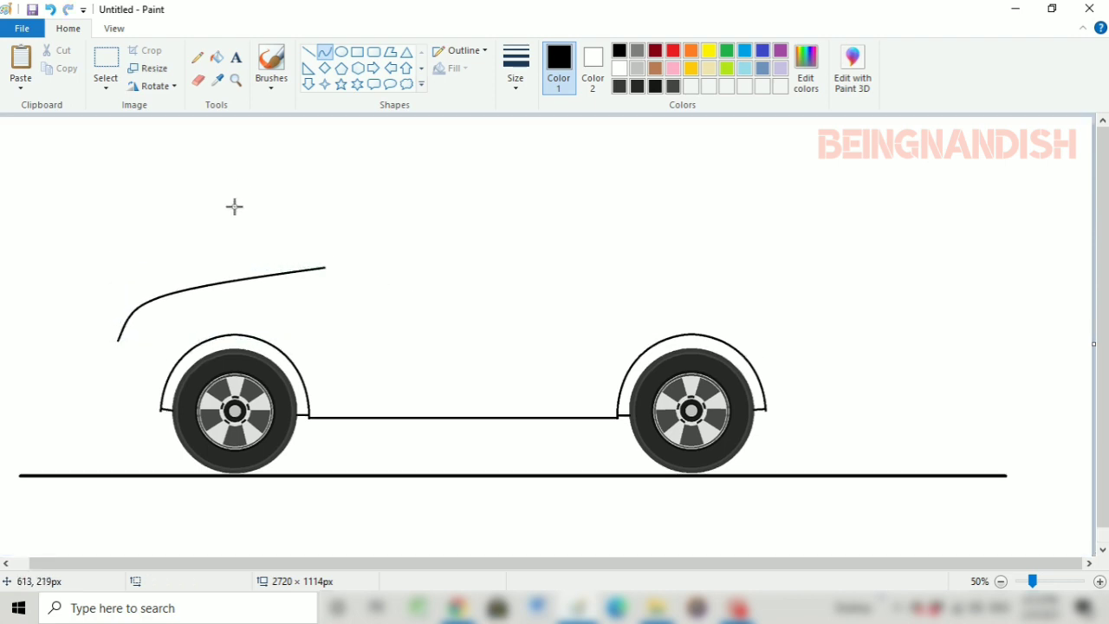
Draw the windshield curve from the hood's rear end up to the start of the roof
left_click_drag(314, 268, 475, 178)
mouse_move(438, 195)
left_mouse_down()
mouse_move(445, 178)
mouse_move(429, 180)
left_mouse_up()
left_click_drag(475, 222, 483, 222)
left_click(530, 221)
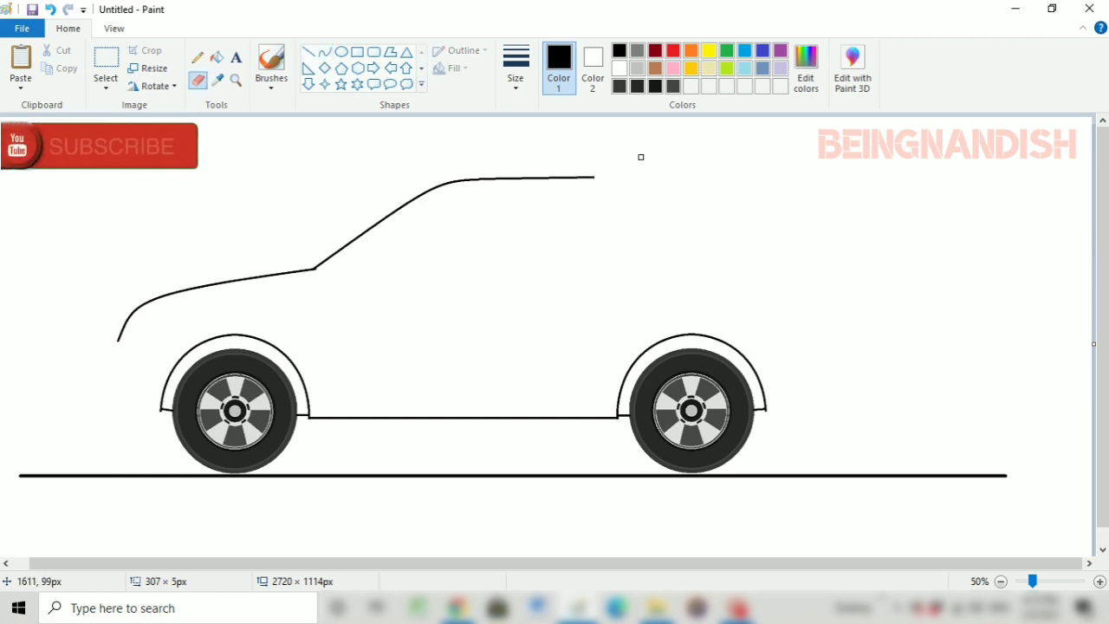
Extend the roofline rearward with a gently rising curve that levels off beyond the rear wheel
left_click_drag(594, 177, 737, 159)
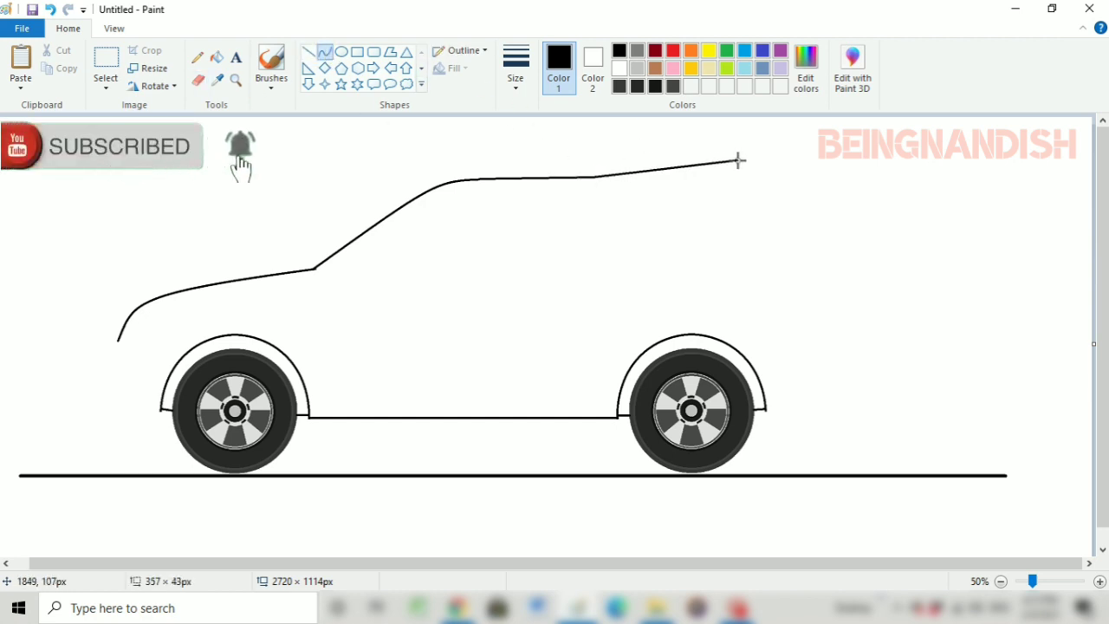
mouse_move(639, 168)
left_mouse_down()
mouse_move(794, 172)
mouse_move(772, 166)
mouse_move(786, 164)
left_mouse_up()
left_click(779, 174)
left_click(309, 52)
left_click(825, 229)
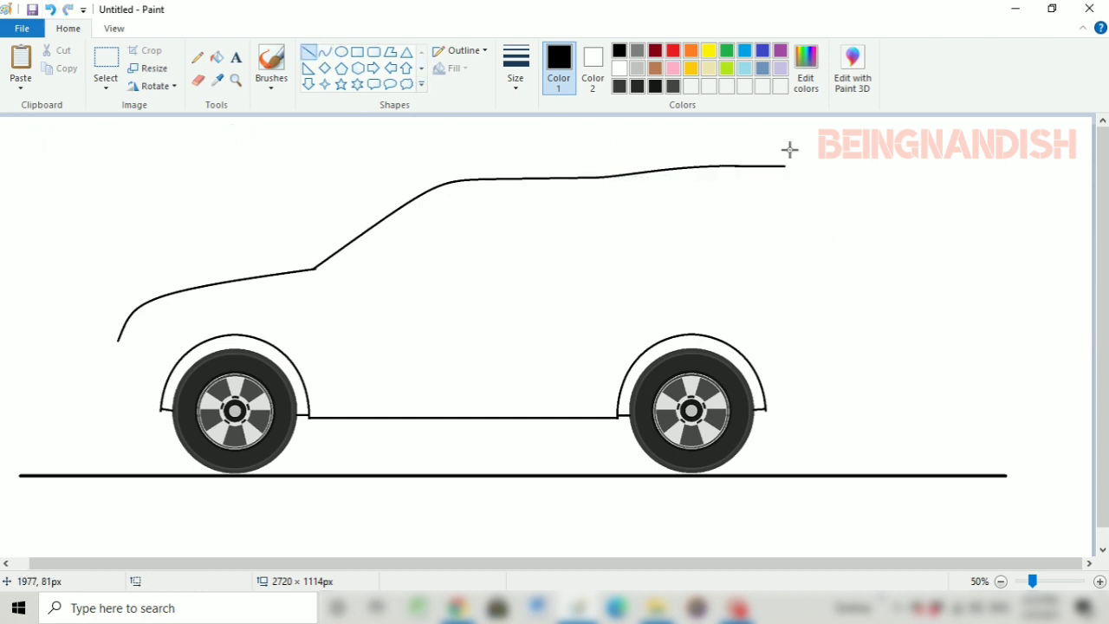
Draw the front bumper outline from the hood's lower front end around to the bottom of the front wheel arch
left_click(113, 28)
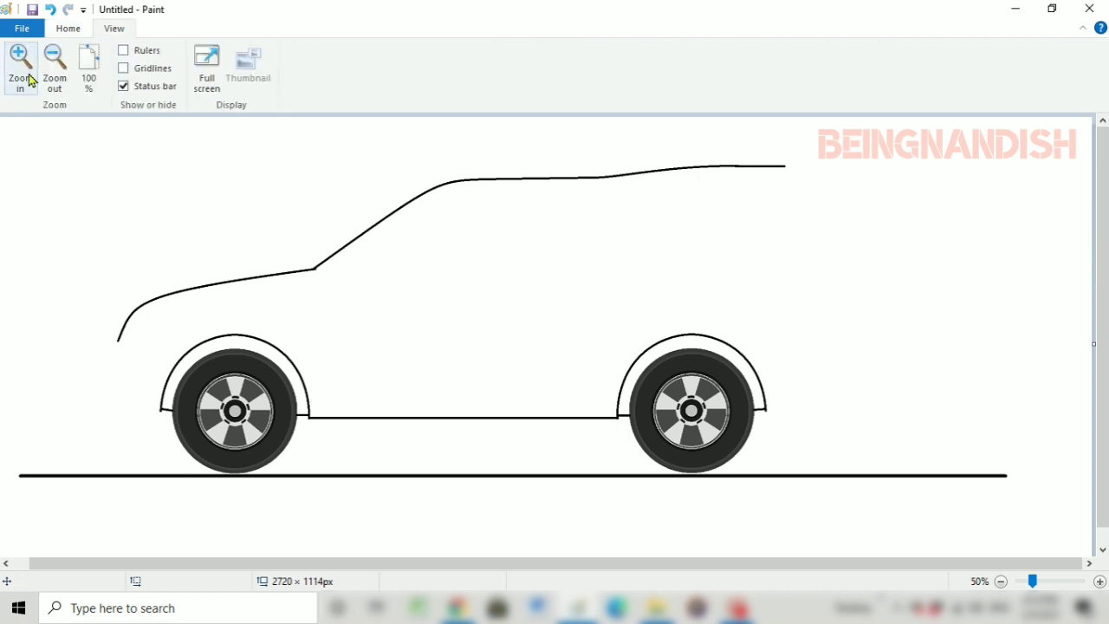
left_click(20, 68)
left_click(68, 27)
left_click_drag(220, 353, 379, 354)
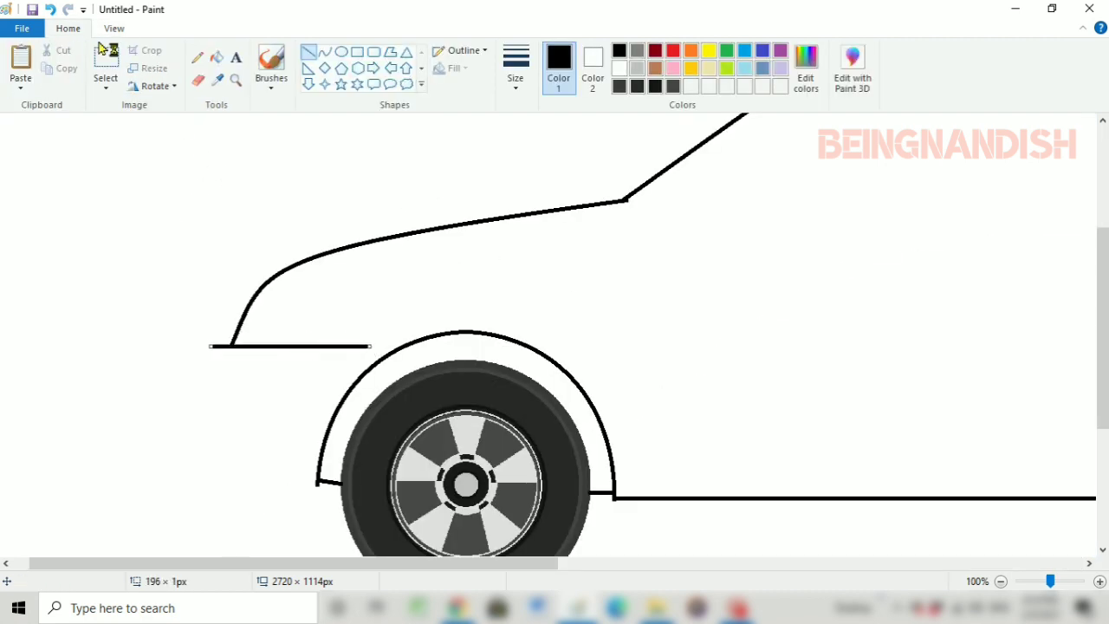
key("ctrl+z")
mouse_move(231, 345)
left_mouse_down()
mouse_move(200, 356)
mouse_move(189, 411)
mouse_move(212, 445)
left_mouse_up()
left_click(325, 52)
mouse_move(198, 381)
left_mouse_down()
mouse_move(190, 360)
mouse_move(194, 372)
left_mouse_up()
mouse_move(194, 415)
left_mouse_down()
mouse_move(187, 423)
mouse_move(268, 476)
mouse_move(316, 487)
left_mouse_up()
mouse_move(235, 466)
left_mouse_down()
mouse_move(221, 463)
mouse_move(222, 475)
left_mouse_up()
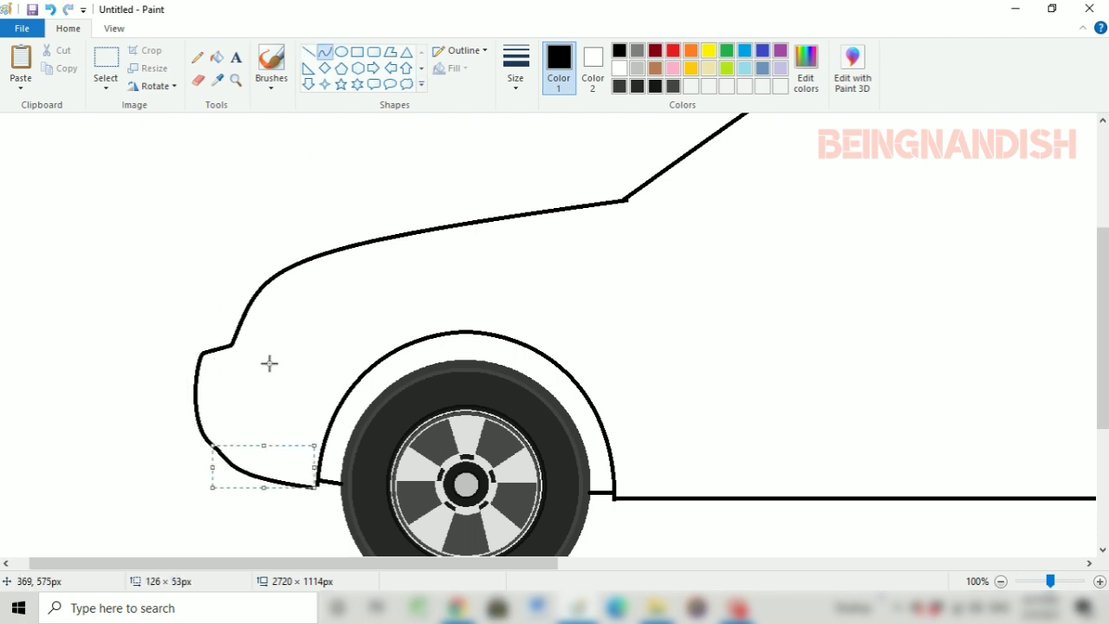
Draw the headlight's top and rear edge as a curve about 65 × 63 px starting from the hood line
left_click_drag(265, 283, 304, 335)
left_click_drag(285, 309, 309, 289)
left_click(292, 309)
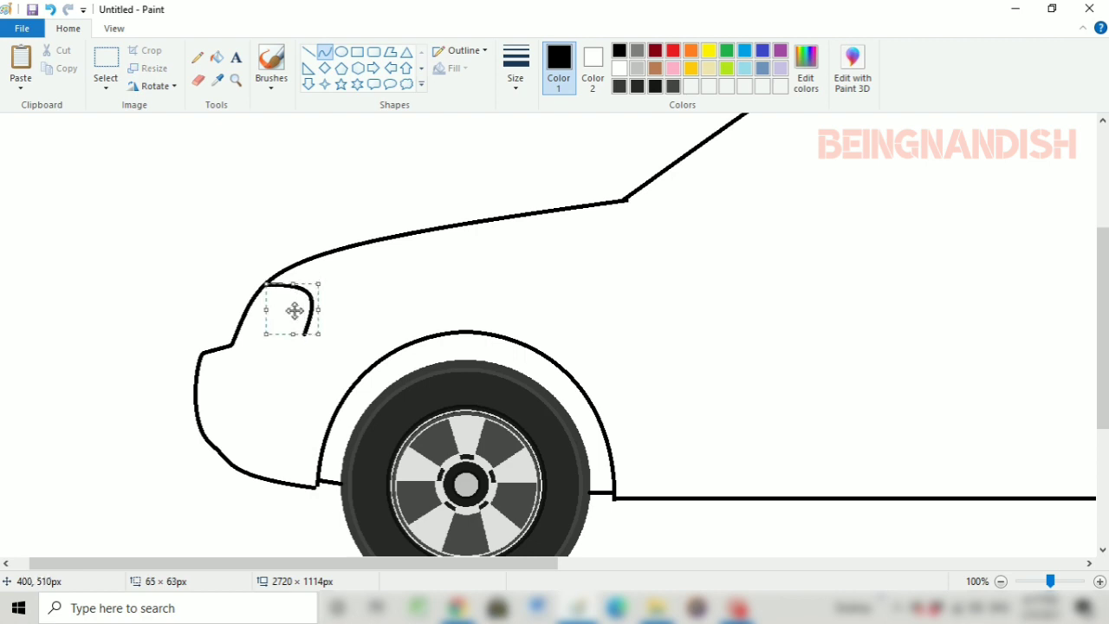
Try closing the headlight's bottom with a curve to the bumper corner, and undo that curve
left_click_drag(304, 336, 232, 344)
left_click(357, 290)
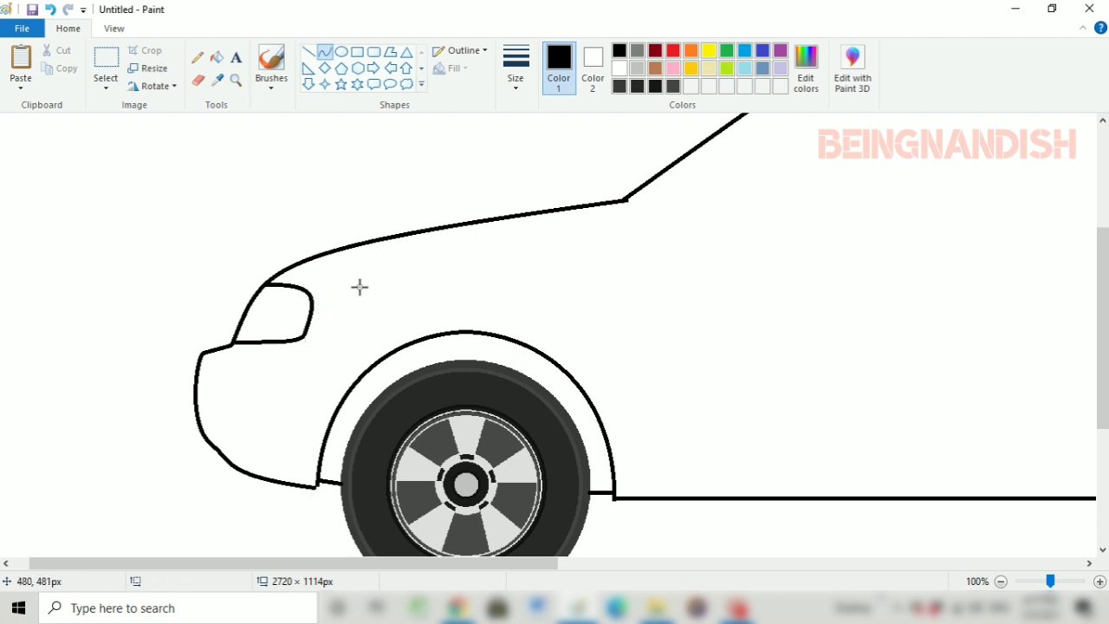
left_click(113, 29)
left_click(54, 68)
left_click(51, 9)
Shift the headlight's rear curve slightly to the right
left_click(22, 70)
left_click(21, 69)
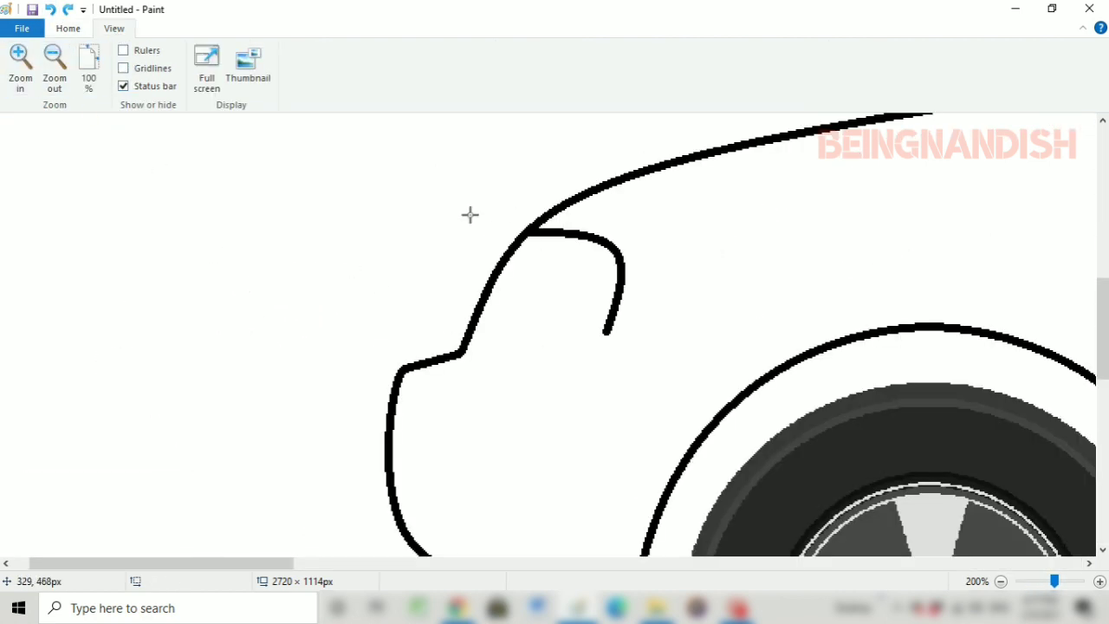
left_click_drag(554, 227, 644, 334)
left_click_drag(595, 282, 605, 282)
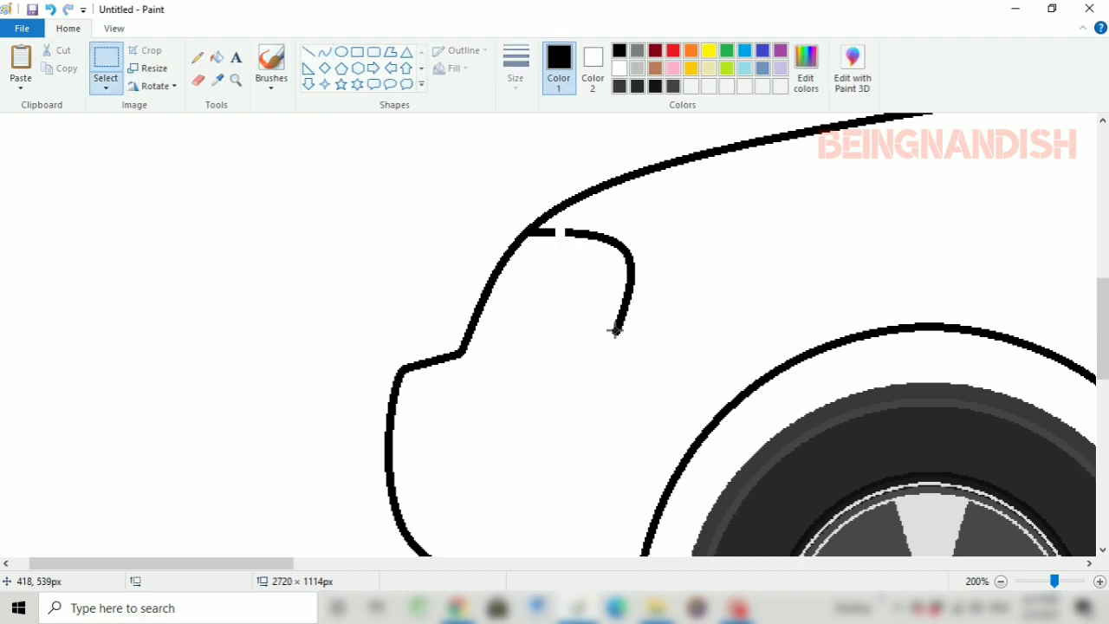
Close the headlight's bottom edge with a curve to the bumper corner and bridge the gap in its top edge
mouse_move(617, 332)
left_mouse_down()
mouse_move(537, 352)
mouse_move(460, 352)
left_mouse_up()
left_click(327, 52)
left_click(604, 349)
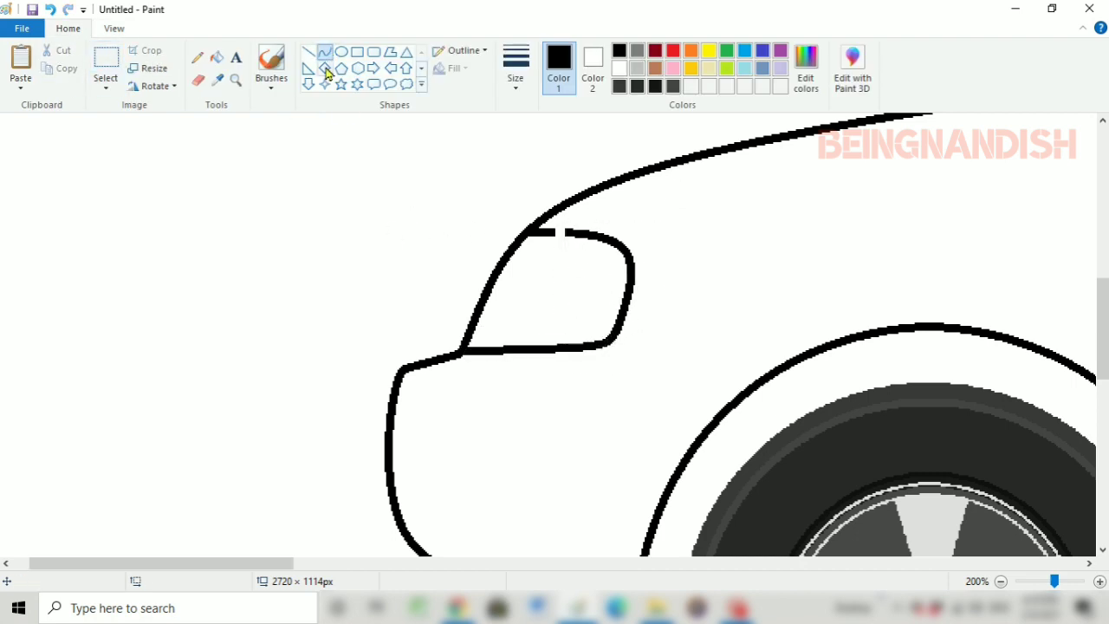
left_click_drag(546, 231, 565, 231)
left_click(113, 29)
left_click(54, 68)
left_click(54, 68)
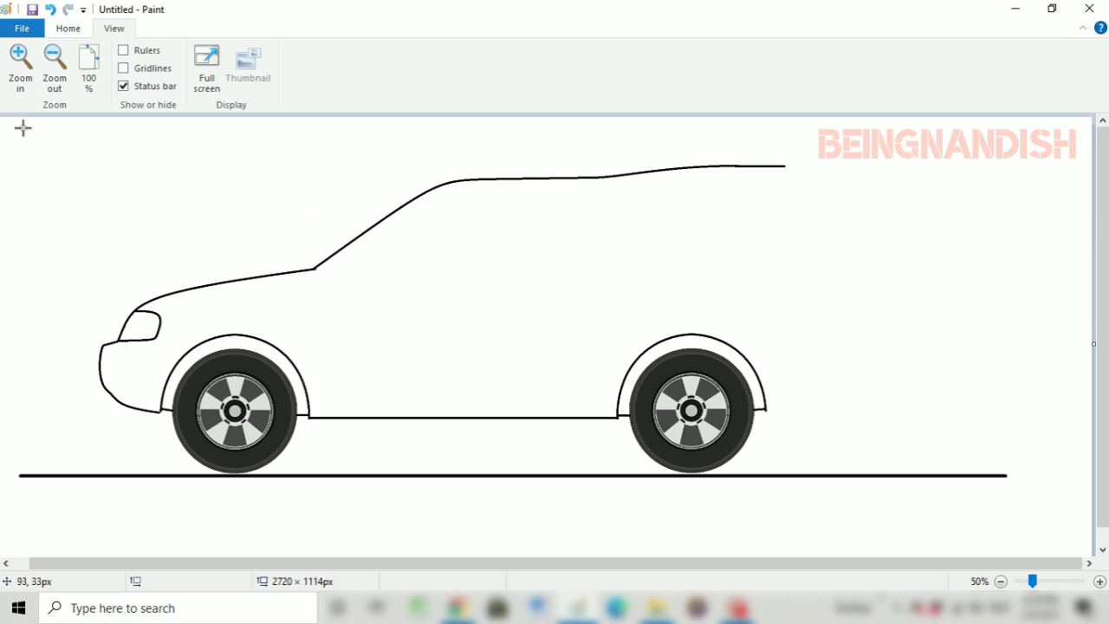
Draw an arched fender line about 318 × 94 px above the front wheel arch, centred over the wheel
left_click(20, 67)
left_click_drag(339, 339, 600, 343)
left_click(50, 10)
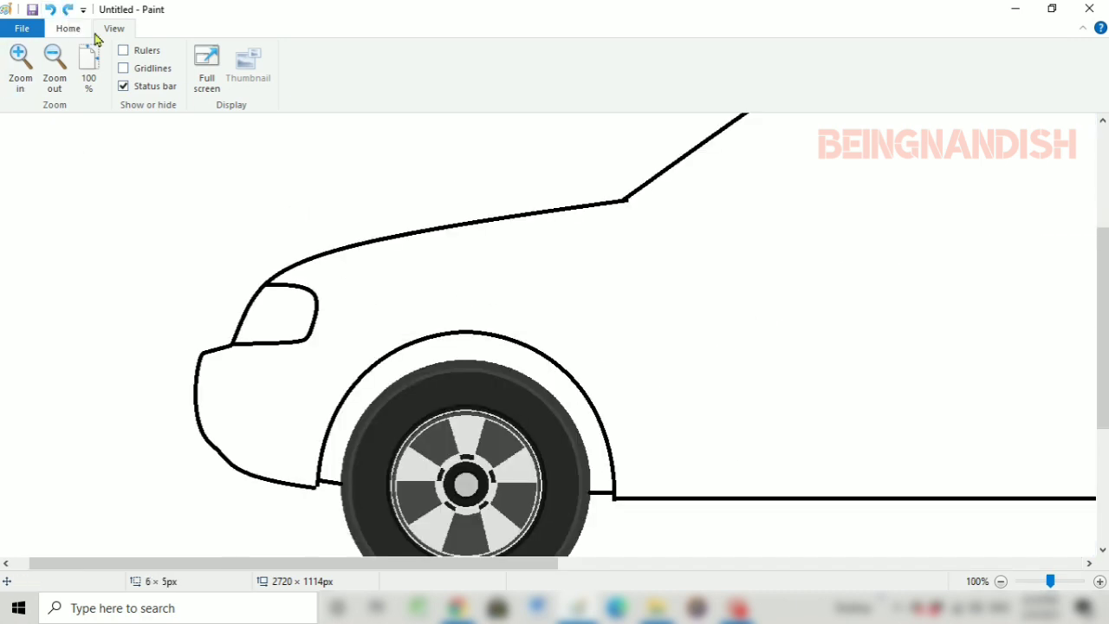
left_click(69, 28)
mouse_move(339, 341)
left_mouse_down()
mouse_move(602, 363)
mouse_move(512, 282)
mouse_move(473, 320)
mouse_move(510, 297)
mouse_move(473, 306)
left_mouse_up()
left_click_drag(594, 307, 604, 308)
left_click_drag(518, 308, 514, 310)
left_click_drag(600, 308, 594, 307)
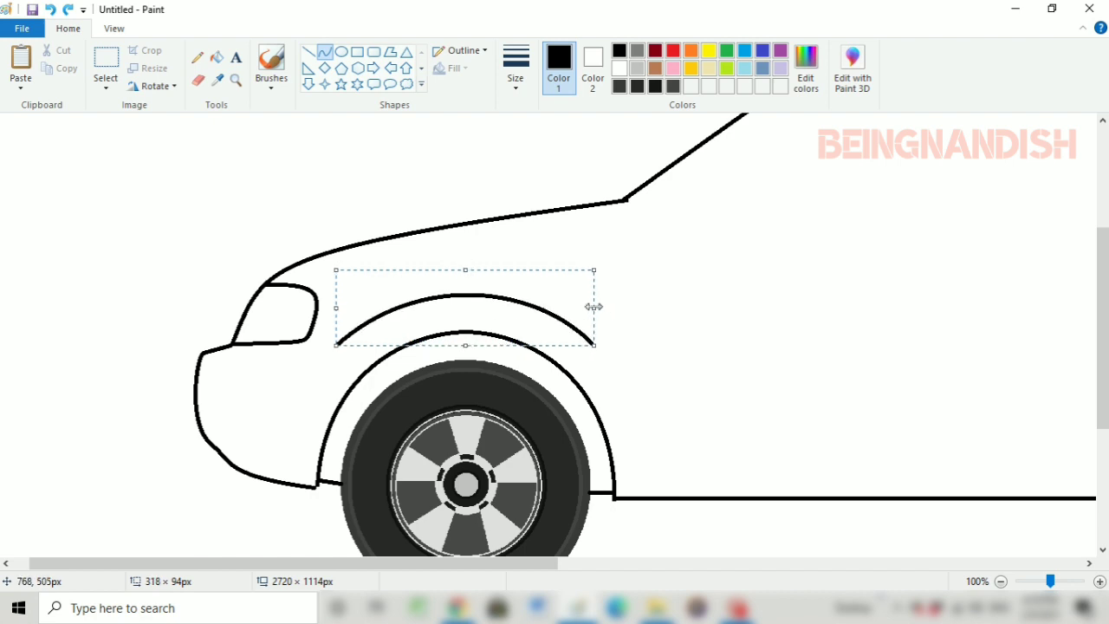
left_click(462, 269)
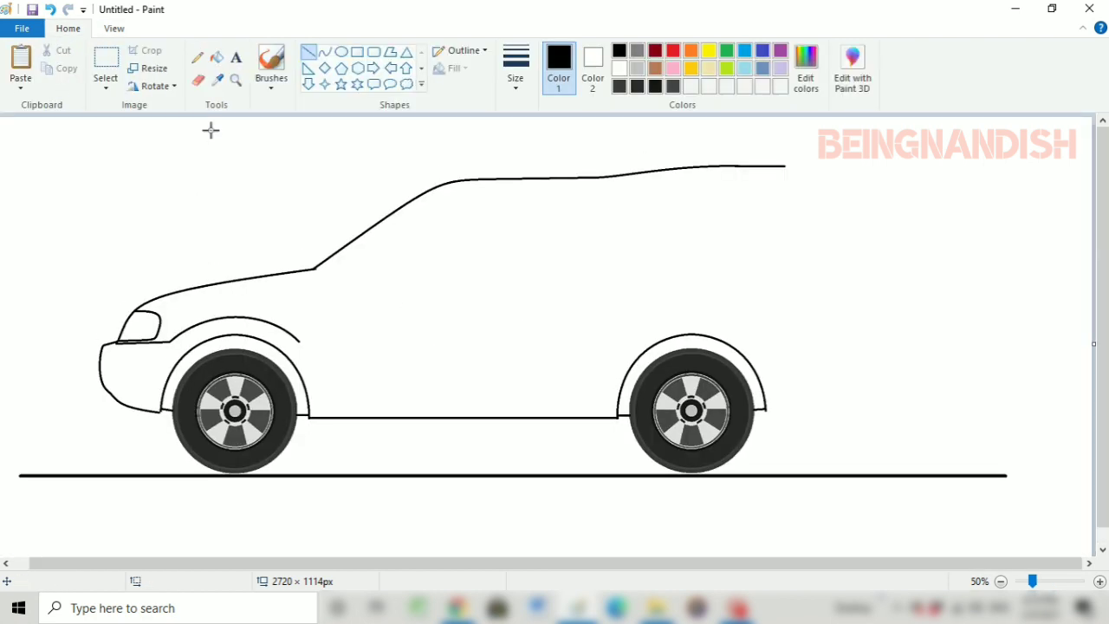
Draw the side body line from the front fender arc rearward, curving up over the rear wheel and continuing level, with the overlap erased
mouse_move(299, 342)
left_mouse_down()
mouse_move(604, 364)
mouse_move(686, 318)
mouse_move(548, 316)
mouse_move(600, 334)
left_mouse_up()
left_click(324, 52)
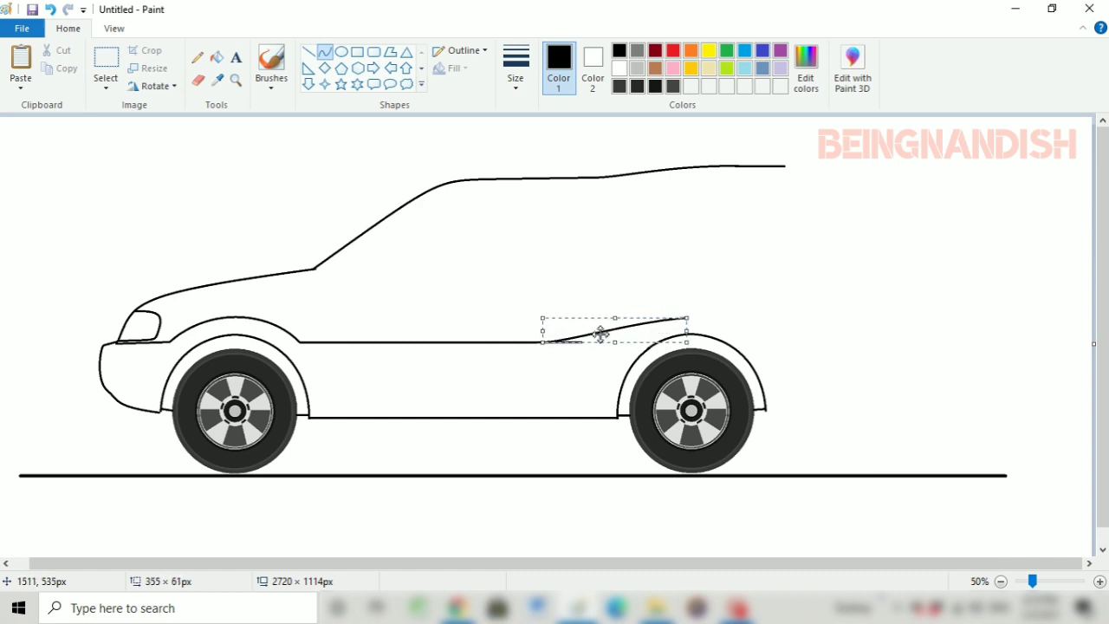
left_click(197, 79)
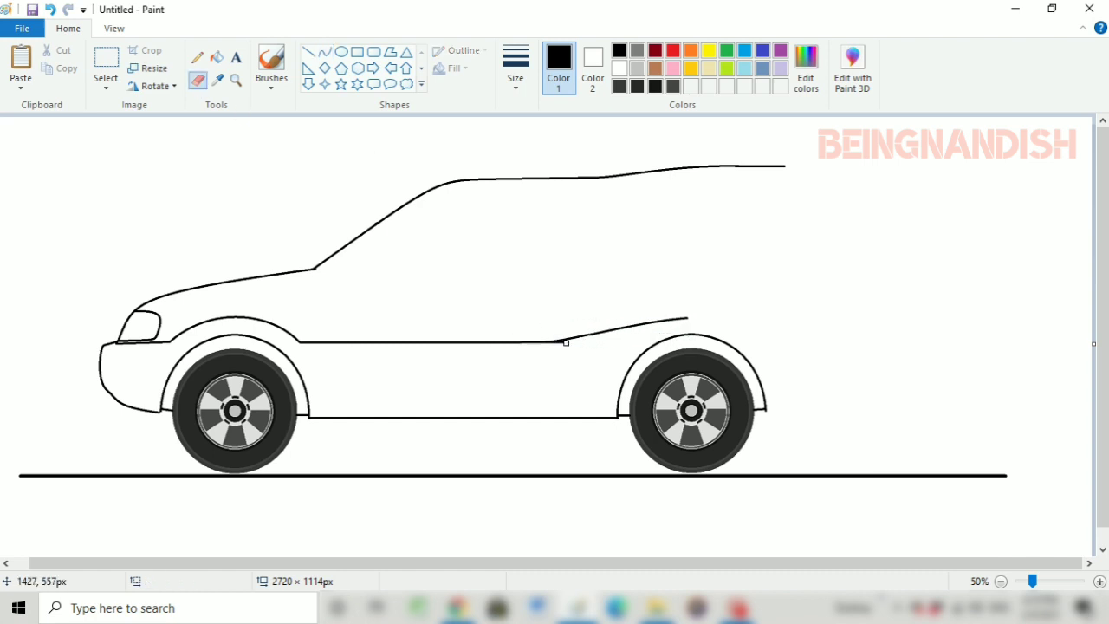
left_click(309, 52)
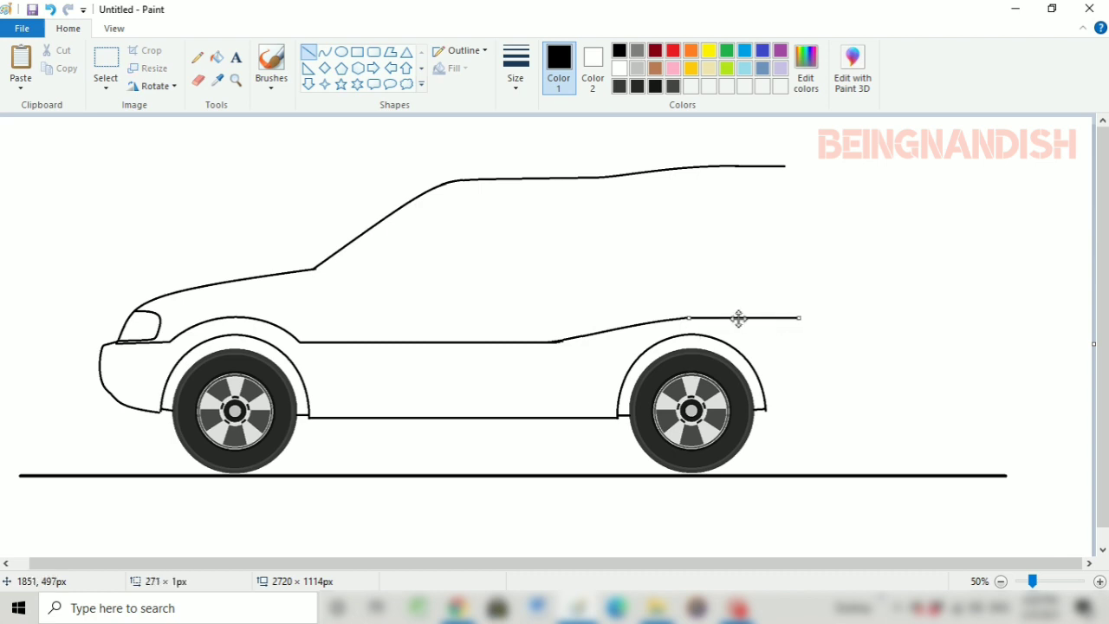
left_click(799, 307)
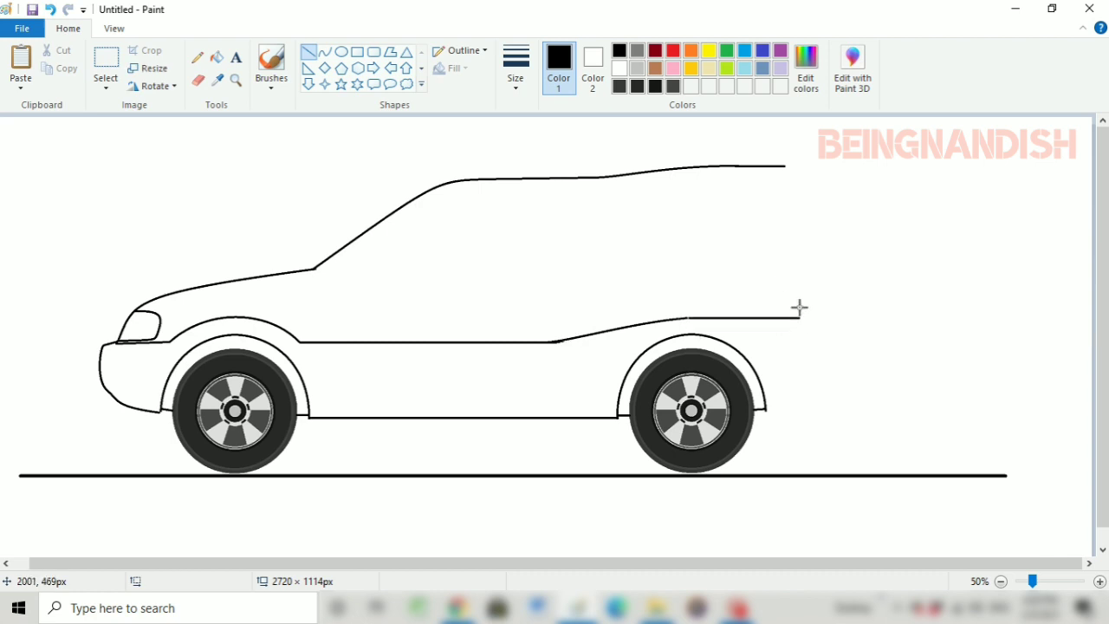
Draw a curve about 129 × 285 px from the roof's rear end down the tailgate and join it to the roof line
left_click(324, 52)
left_click_drag(785, 166, 832, 280)
mouse_move(821, 182)
left_mouse_down()
mouse_move(806, 171)
mouse_move(822, 178)
left_mouse_up()
left_click(807, 171)
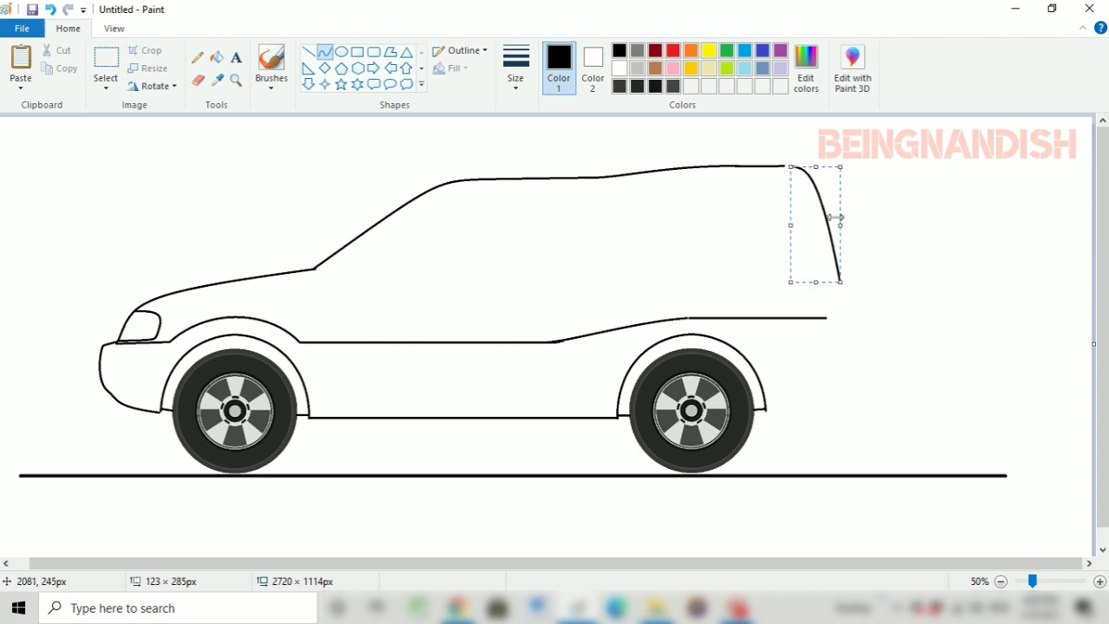
left_click_drag(834, 218, 817, 232)
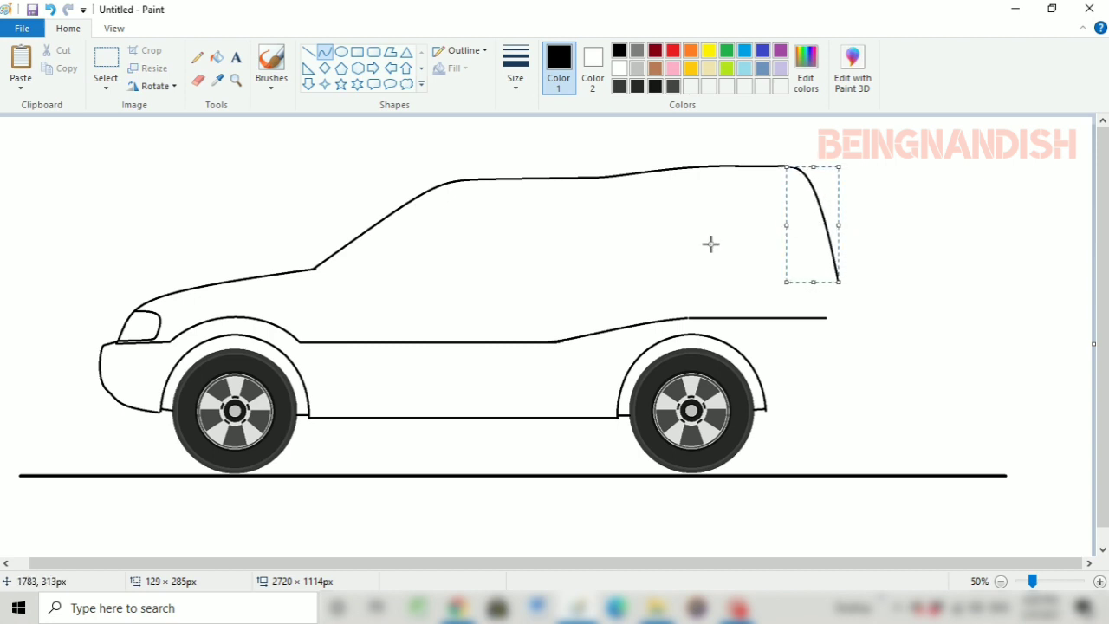
left_click(712, 244)
Draw an inner windshield curve about 334 × 217 px just beneath the windshield outline, from the hood's rear end to the roof
left_click(113, 27)
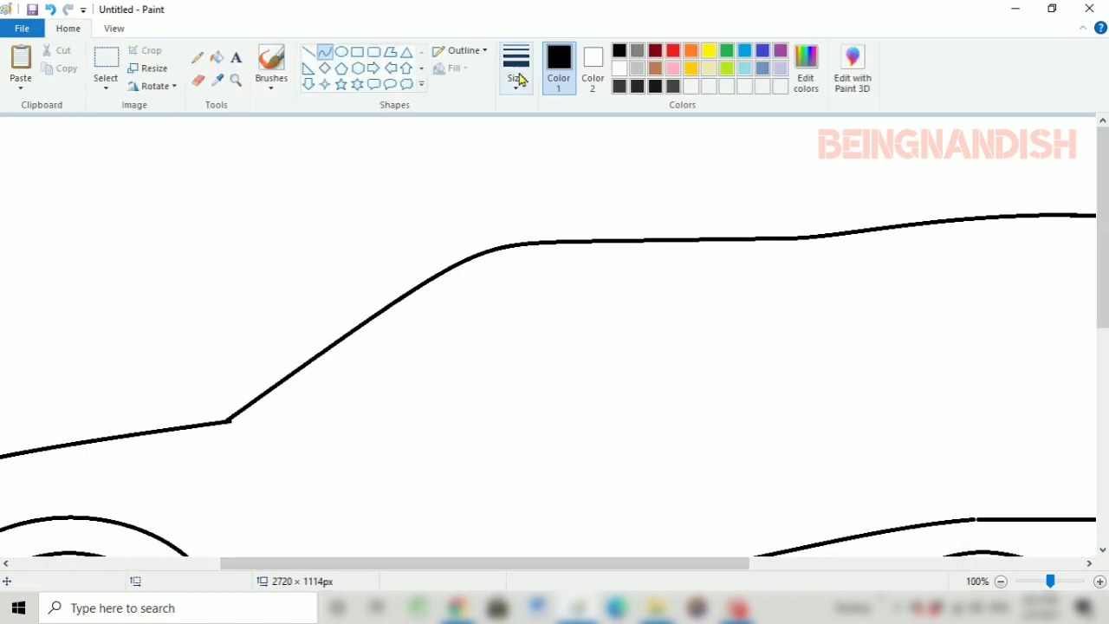
left_click(521, 80)
left_click(544, 180)
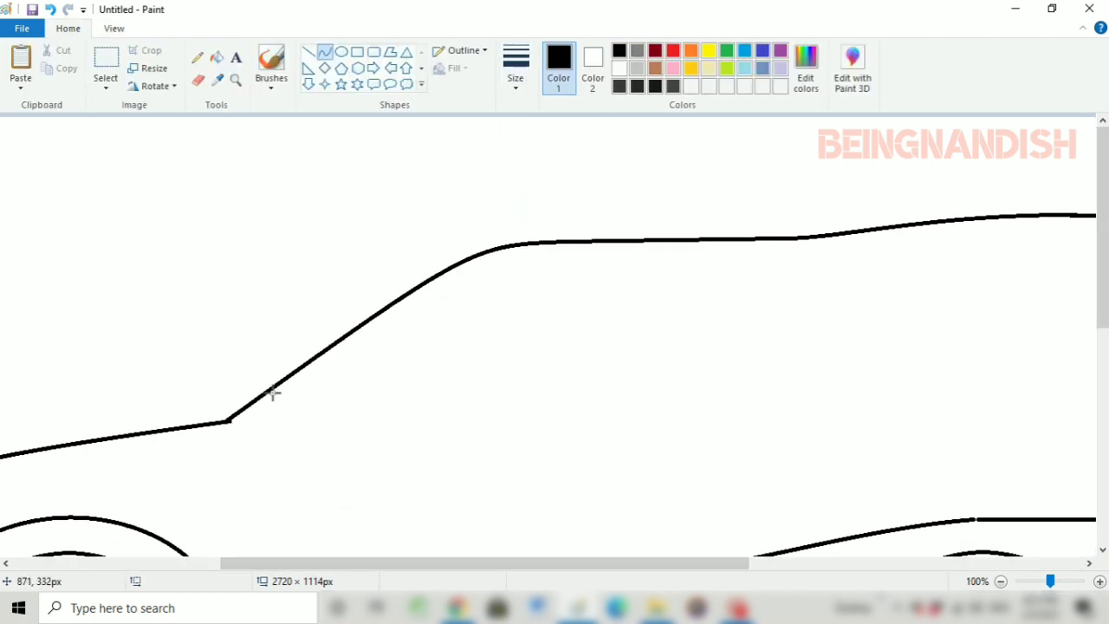
left_click_drag(211, 424, 487, 260)
left_click_drag(300, 425, 255, 430)
left_click(256, 430)
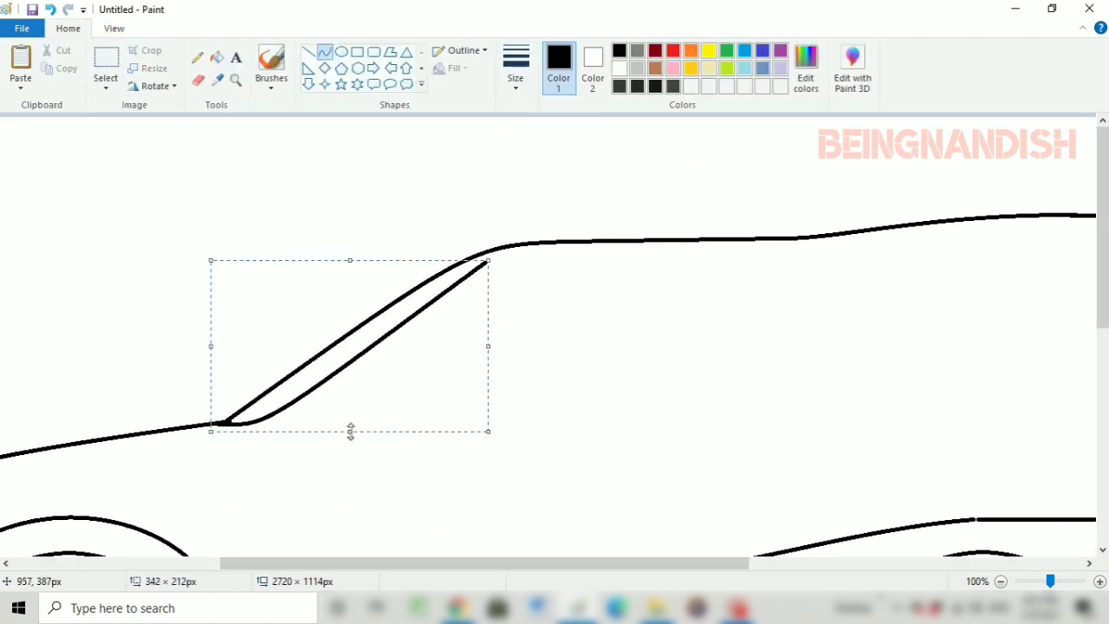
left_click_drag(349, 432, 349, 436)
left_click_drag(210, 348, 207, 348)
left_click_drag(487, 347, 480, 337)
scroll(480, 352, "down", 1)
scroll(481, 353, "up", 1)
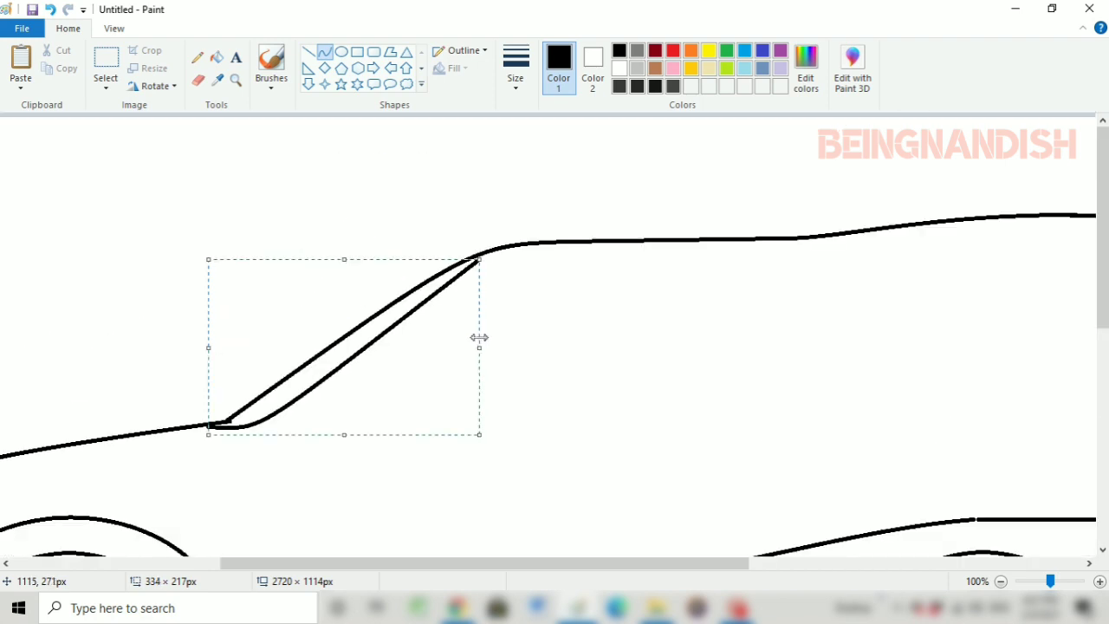
left_click(441, 227)
Draw the front side window's sloping front edge parallel to the windshield, curving level into its top edge below the roof
left_click(114, 28)
left_click(52, 65)
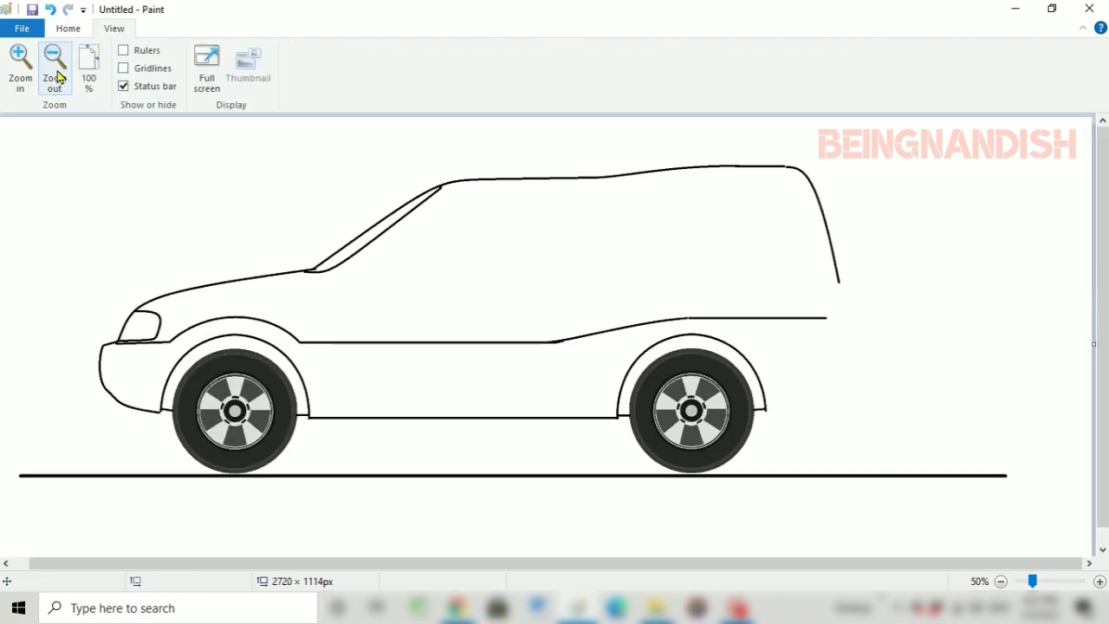
left_click(67, 27)
left_click(324, 52)
left_click(515, 70)
left_click(528, 184)
left_click_drag(352, 267, 483, 191)
left_click_drag(451, 195, 446, 190)
left_click(445, 190)
left_click_drag(352, 230, 349, 231)
left_click_drag(483, 231, 438, 238)
left_click(331, 172)
Extend the side window's top edge rearward with a straight horizontal line
left_click(113, 27)
left_click(21, 65)
scroll(415, 354, "down", 1)
scroll(415, 354, "right", 5)
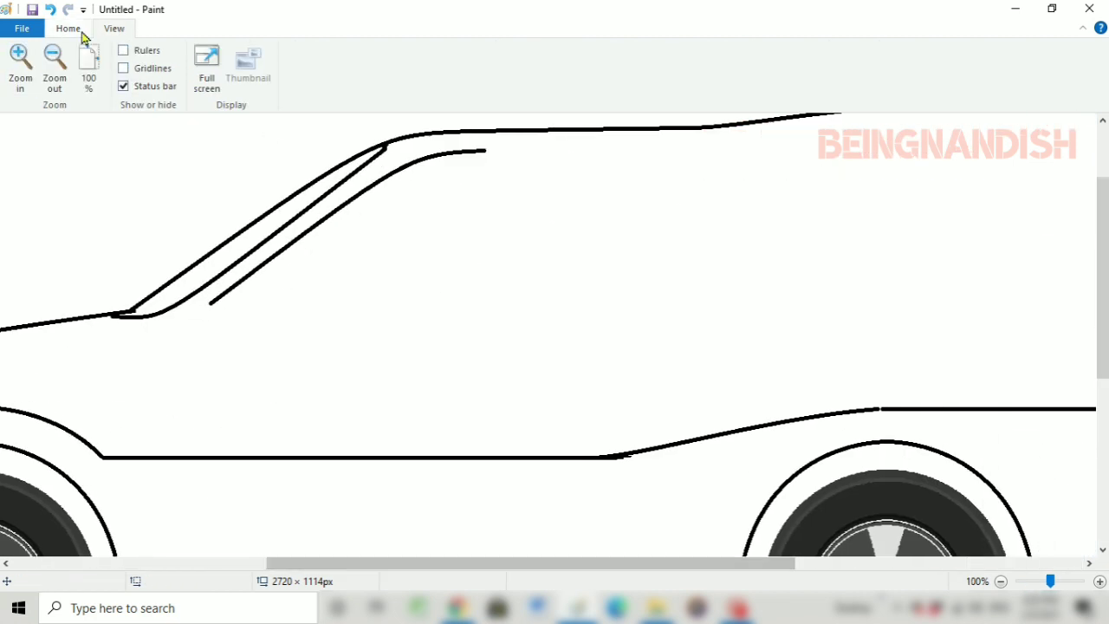
left_click(68, 28)
left_click(309, 52)
left_click_drag(476, 151, 641, 151)
Try to round the side window's front lower corner with a curve about 140 × 39 px
left_click(325, 52)
mouse_move(211, 302)
left_mouse_down()
mouse_move(299, 330)
mouse_move(193, 315)
mouse_move(192, 332)
mouse_move(207, 335)
left_mouse_up()
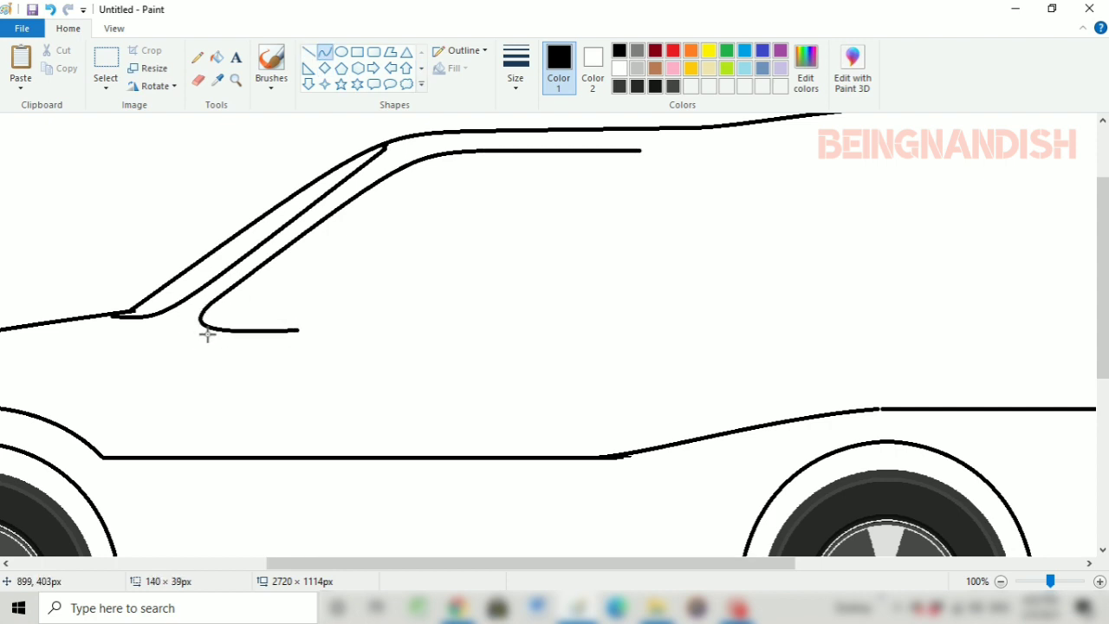
left_click(113, 28)
left_click(54, 65)
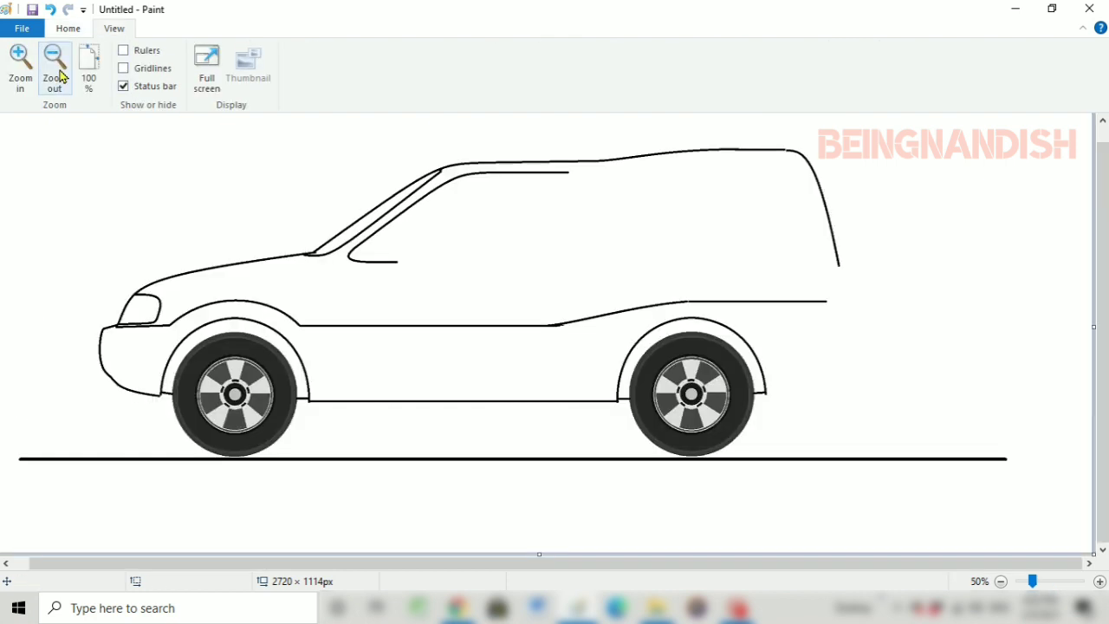
left_click(67, 28)
left_click(113, 29)
left_click(23, 80)
left_click_drag(260, 563, 548, 562)
left_click(50, 10)
Draw a rounded curve at the side window's front lower corner and erase the excess at its rear end
left_click(68, 29)
left_click(198, 81)
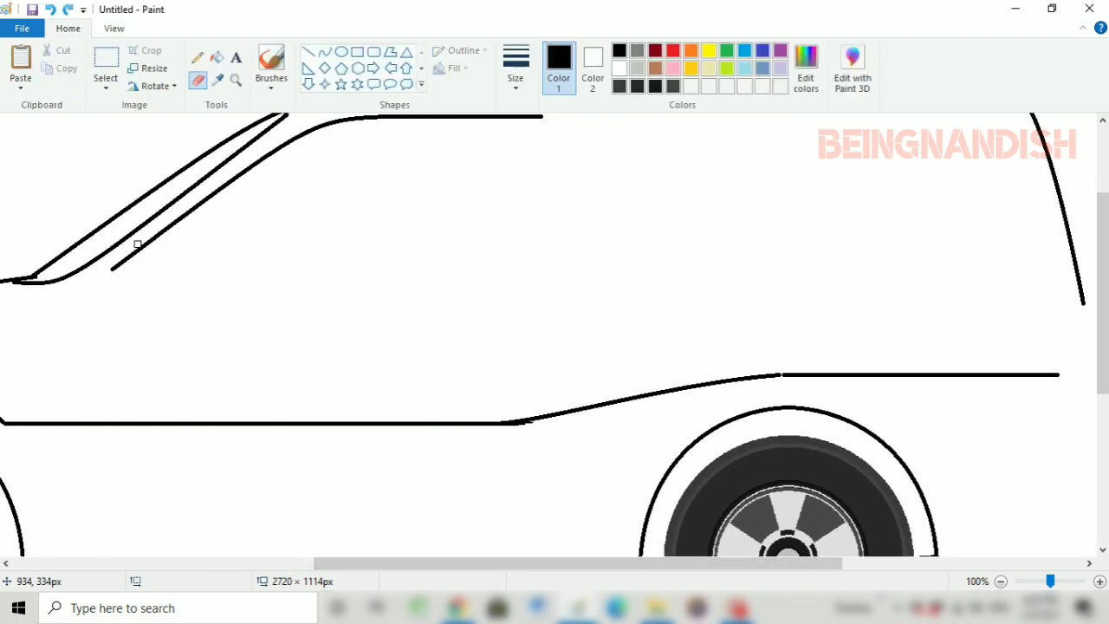
left_click(324, 52)
mouse_move(125, 259)
left_mouse_down()
mouse_move(193, 284)
mouse_move(115, 288)
mouse_move(111, 261)
left_mouse_up()
left_click(198, 80)
left_click_drag(192, 283, 175, 282)
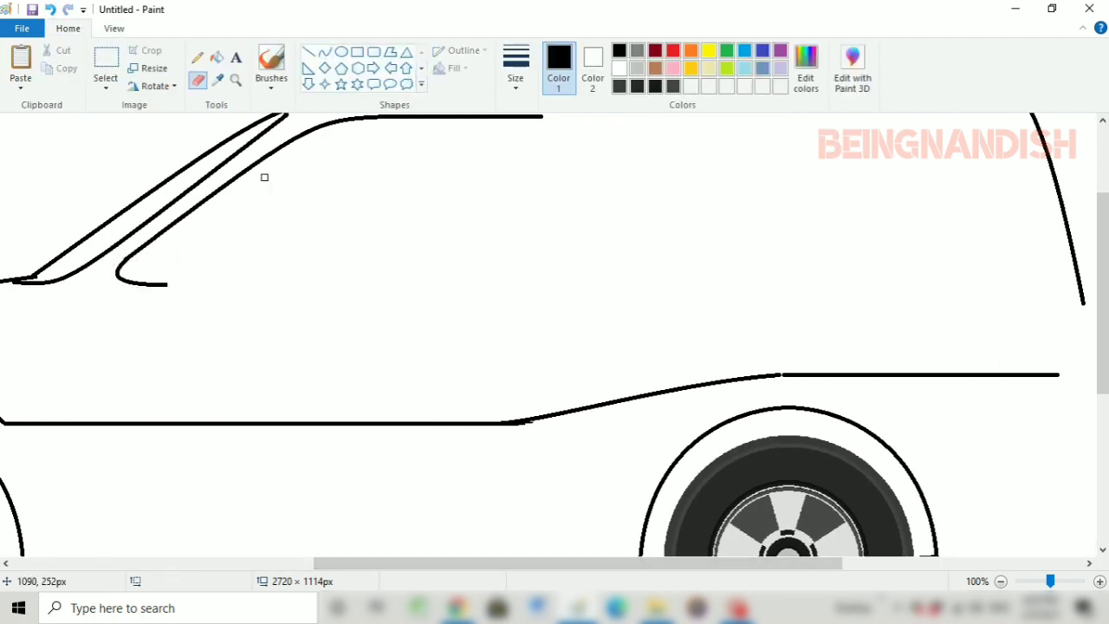
Draw the side windows' bottom edge rearward from the front corner with a slight upward bend, and lengthen their top edge rearward
left_click(113, 28)
left_click(55, 55)
left_click(67, 27)
left_click(325, 52)
left_click_drag(372, 272, 600, 269)
left_click_drag(582, 271, 577, 272)
left_click(567, 270)
left_click(598, 239)
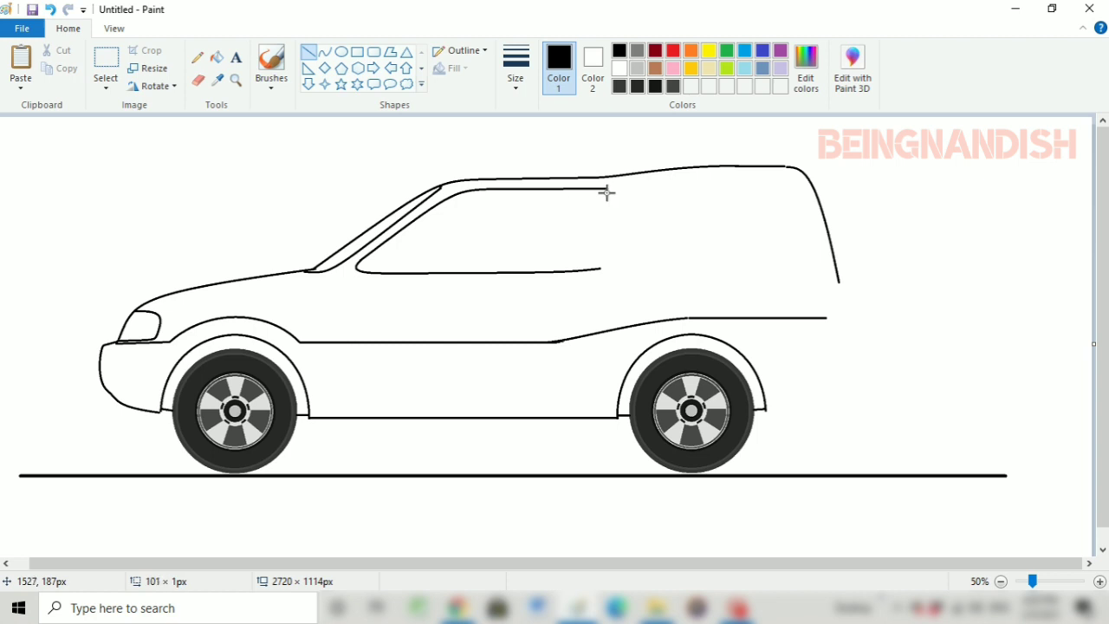
left_click_drag(607, 192, 615, 189)
Draw a thin, slightly slanted door dividing line about 41 × 515 px from above the window's top edge down towards the sill
left_click(524, 71)
left_click(554, 130)
left_click_drag(527, 185, 513, 393)
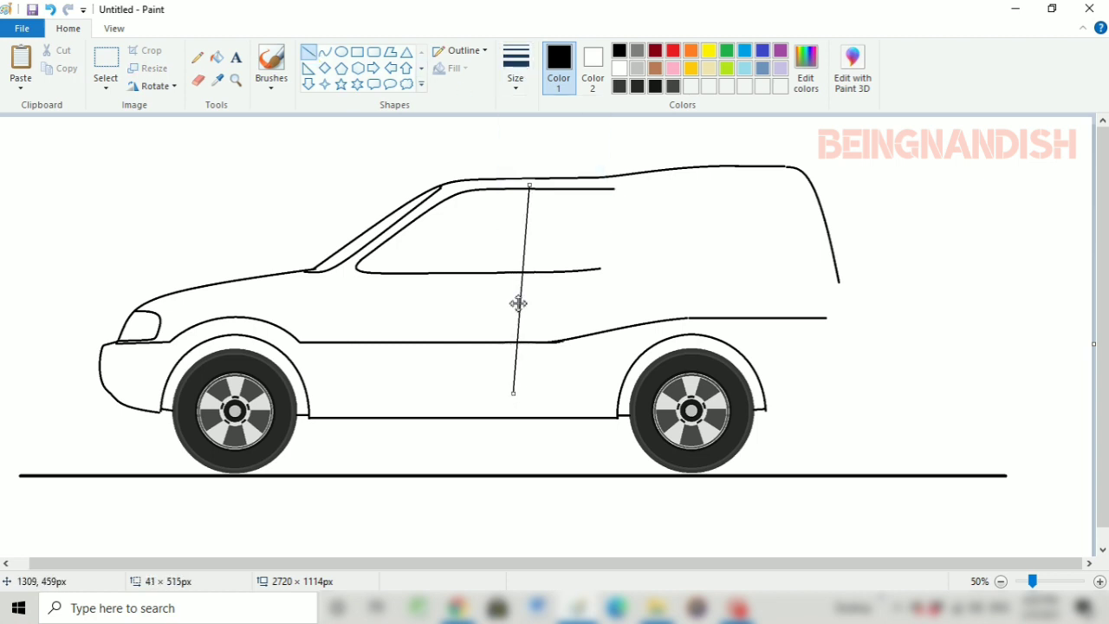
Draw thicker pillar lines on both sides of the door dividing line, spanning the height between the windows' top and bottom edges
left_click_drag(527, 185, 513, 272)
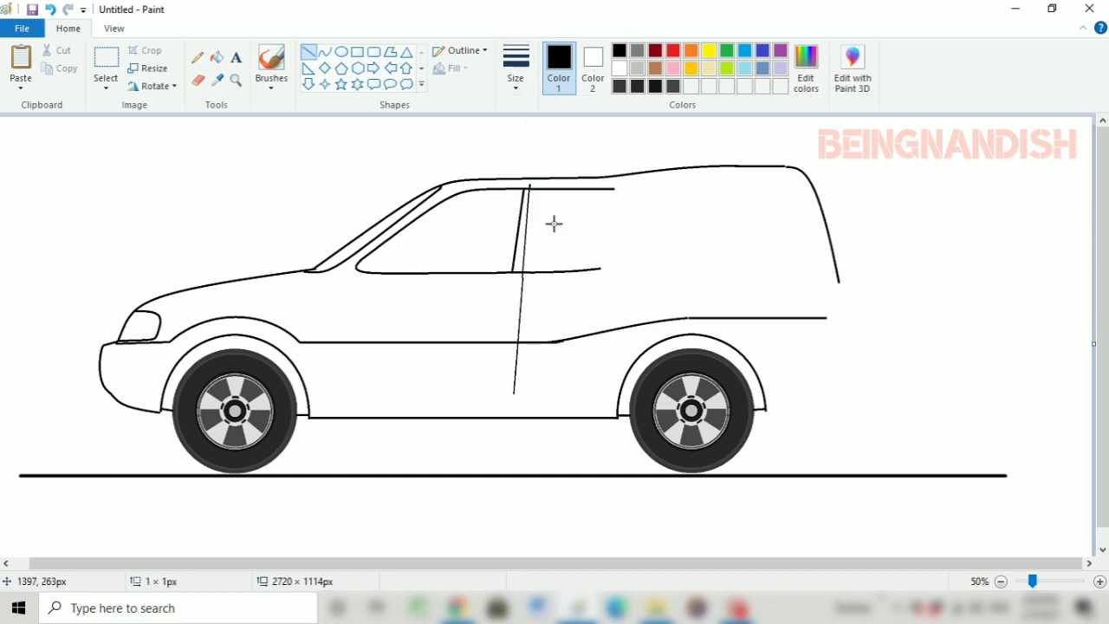
left_click_drag(542, 234, 535, 272)
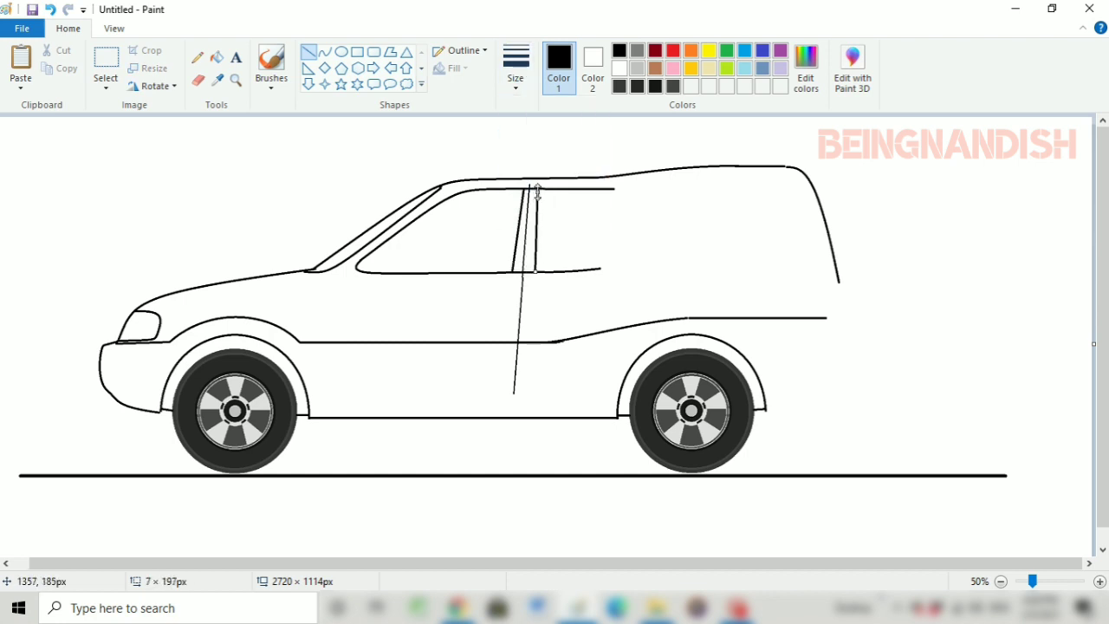
left_click_drag(537, 191, 540, 189)
left_click(566, 216)
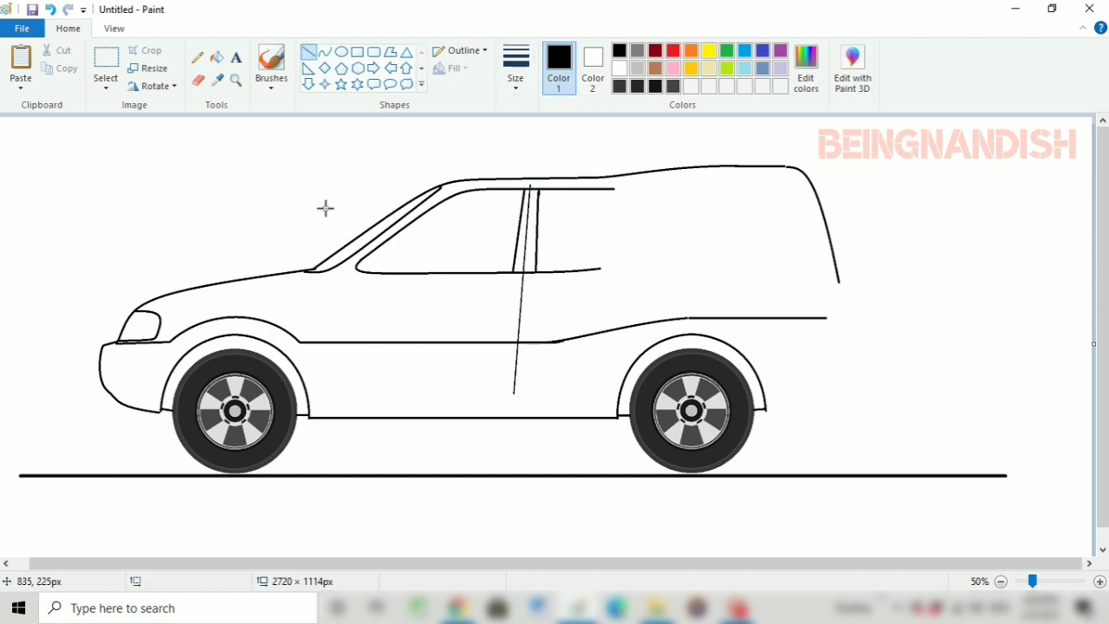
Erase the upward-bent rear end of the side windows' bottom edge
left_click(116, 29)
left_click(23, 68)
left_click_drag(441, 564, 793, 565)
left_click(68, 28)
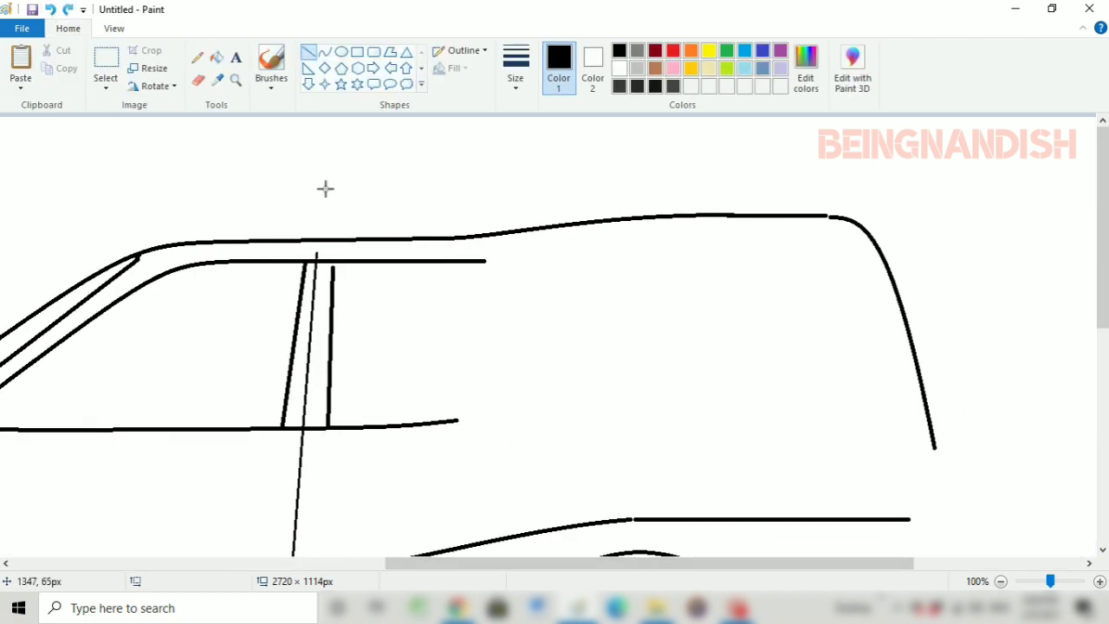
scroll(350, 205, "down", 3)
left_click(197, 81)
left_click_drag(408, 314, 443, 309)
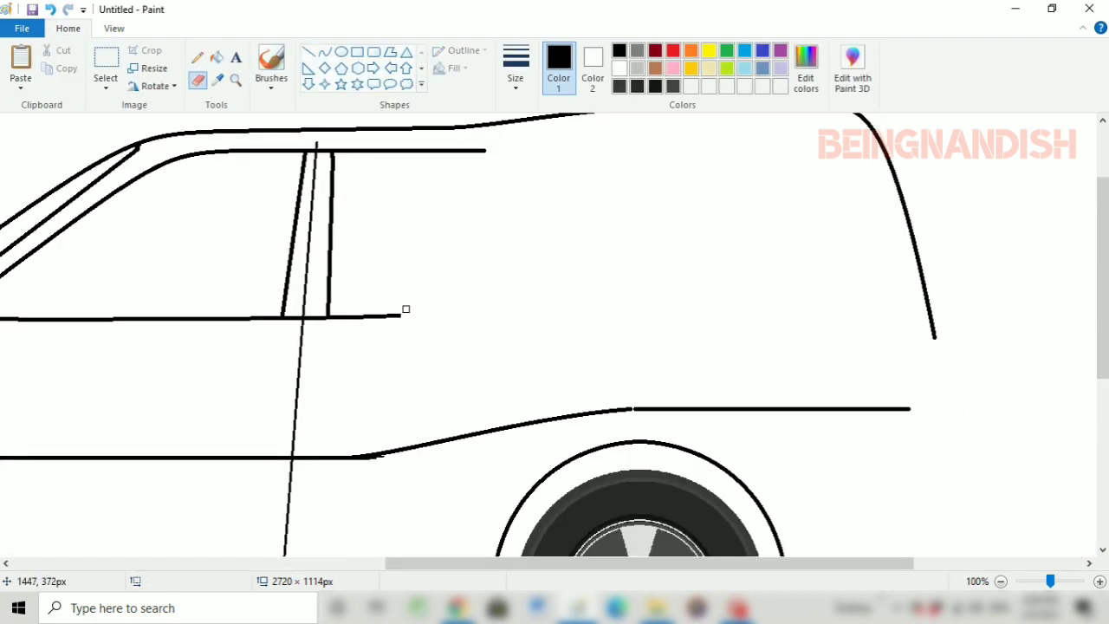
Draw the rear window's sloping rear edge as a rounded curve down from the end of the top edge
left_click(324, 51)
left_click_drag(485, 151, 594, 272)
left_click(528, 151)
left_click_drag(528, 151, 549, 164)
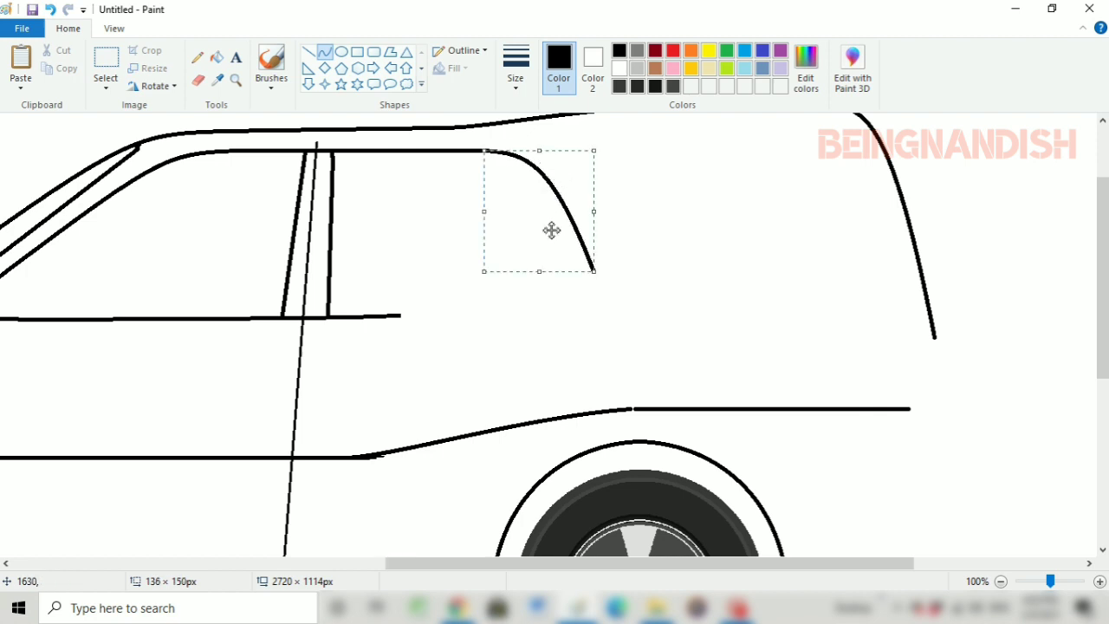
left_click_drag(595, 273, 585, 256)
left_click_drag(585, 205, 592, 206)
left_click(623, 213)
Extend the rear window's bottom edge rearward with a gently rising curve to below the sloping rear edge
mouse_move(399, 315)
left_mouse_down()
mouse_move(585, 305)
mouse_move(525, 309)
left_mouse_up()
left_click(441, 317)
left_click(427, 247)
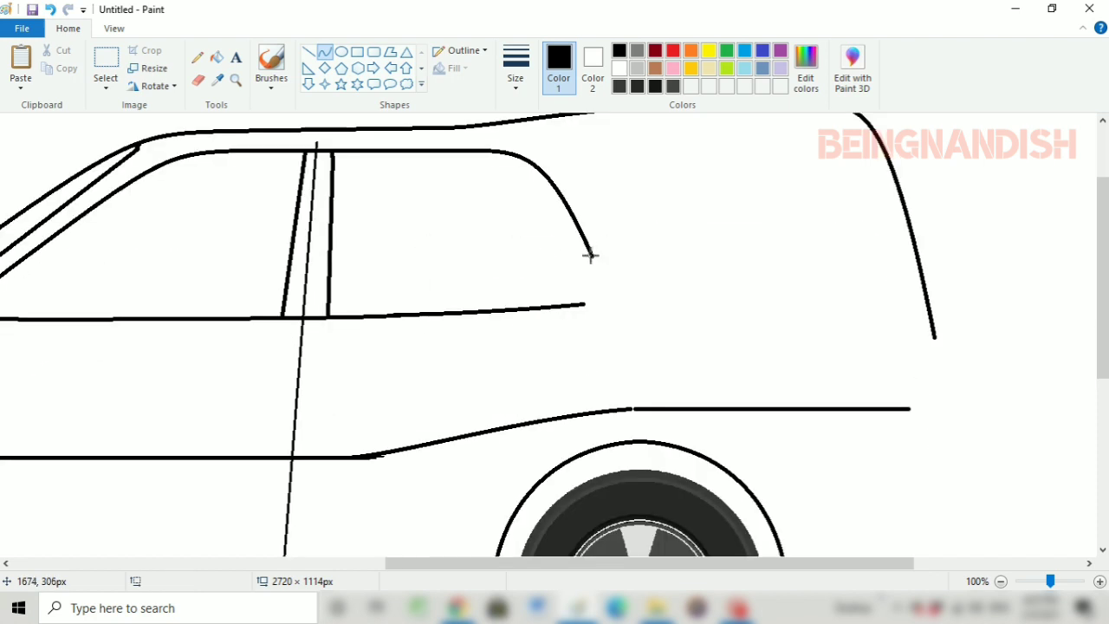
Try to close the rear window's lower rear corner with an outward-bulging curve
left_click_drag(591, 256, 585, 304)
left_click(596, 283)
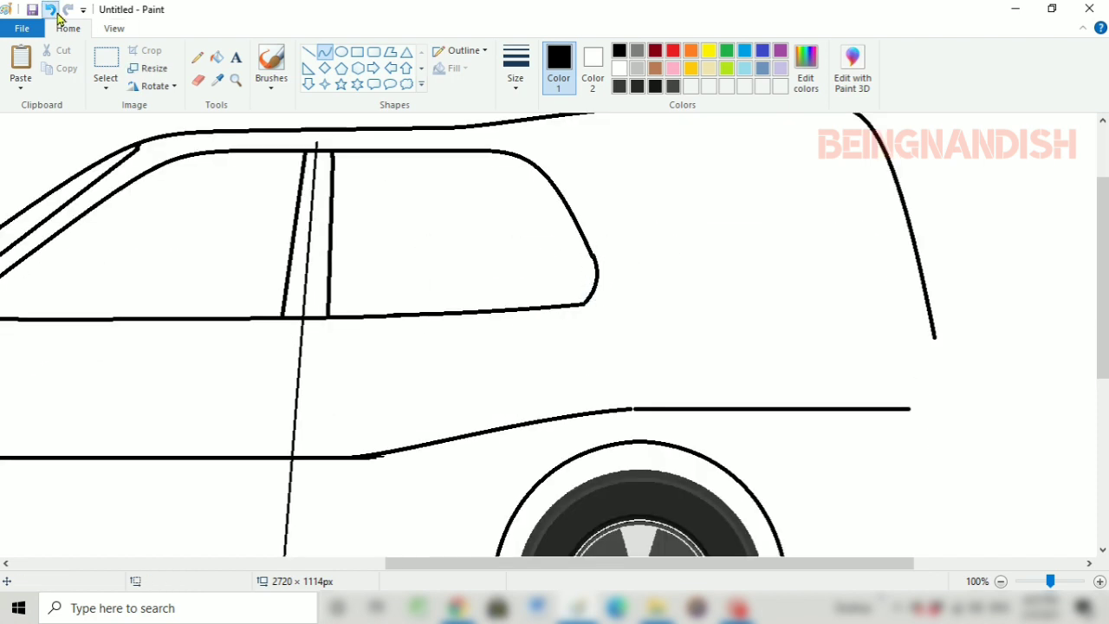
left_click(50, 10)
Close the rear window's lower rear corner with a rounded curve about 33 × 69 px
left_click(597, 287)
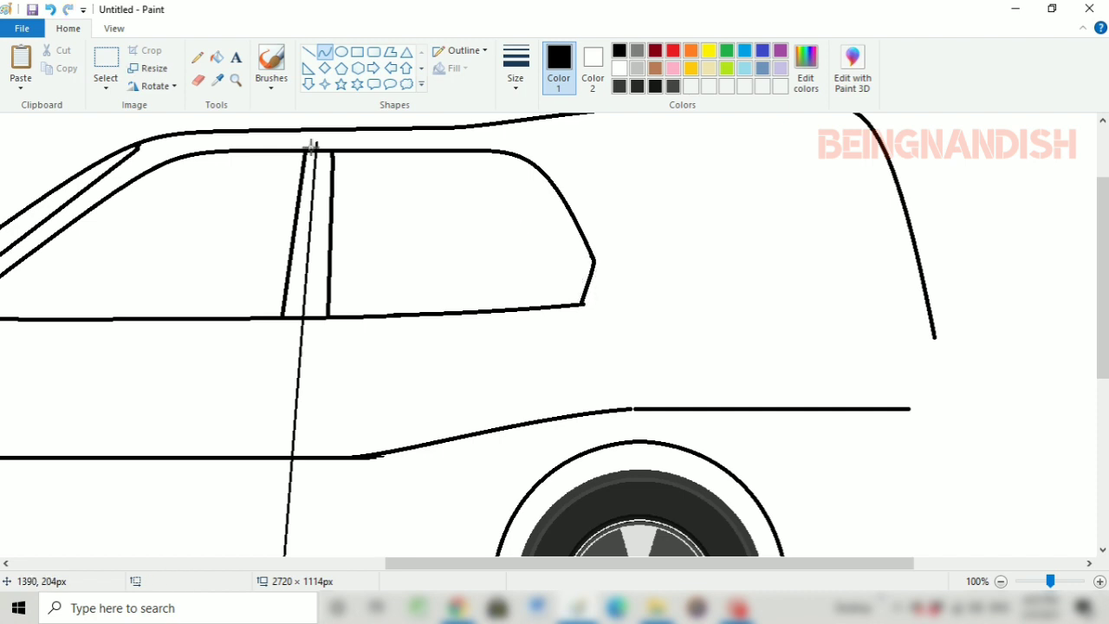
left_click(198, 79)
left_click(324, 52)
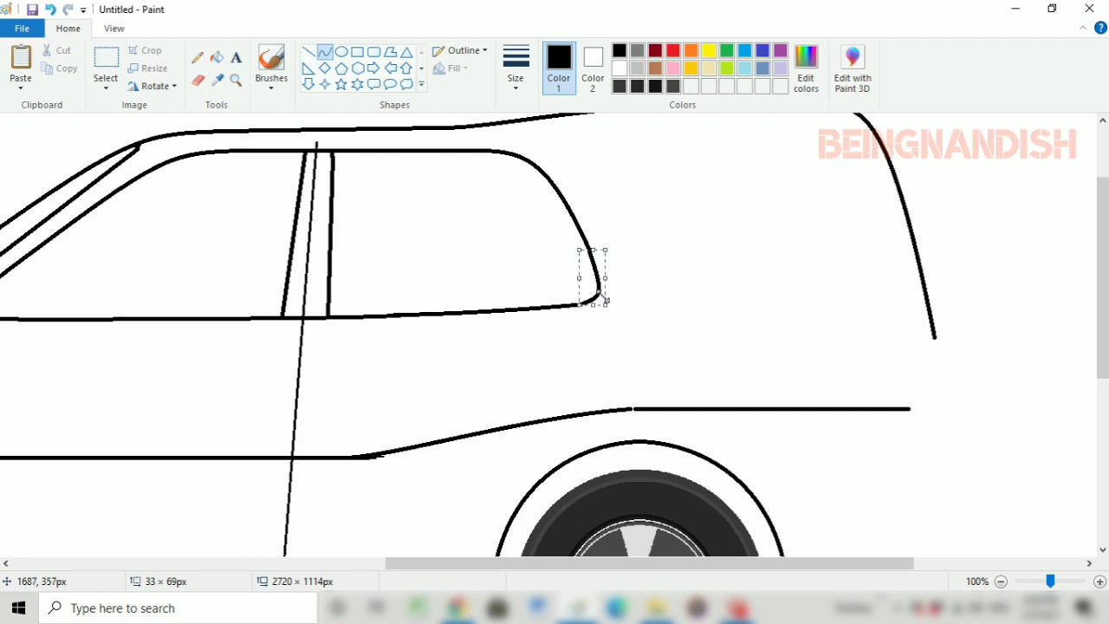
left_click(666, 216)
Draw the rear door's thin lower rear edge as a curve about 18 × 227 px, rising from the rear wheel arch
left_click(516, 70)
left_click(587, 167)
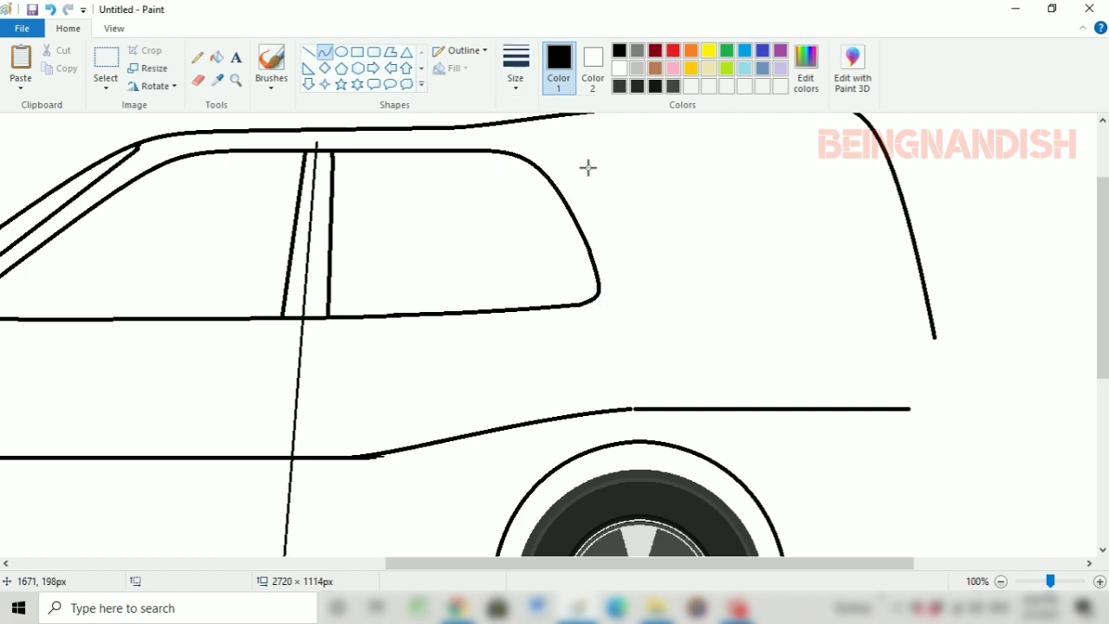
mouse_move(619, 442)
left_mouse_down()
mouse_move(641, 289)
mouse_move(611, 268)
mouse_move(630, 306)
left_mouse_up()
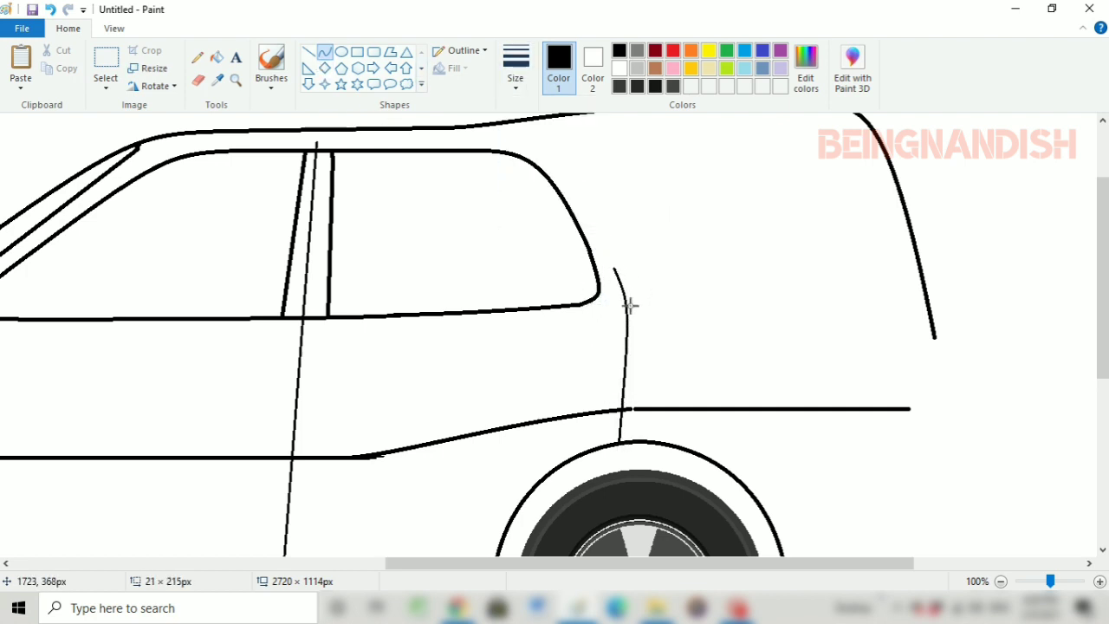
left_click(641, 347)
left_click_drag(641, 347, 623, 321)
left_click_drag(614, 267, 618, 258)
left_click_drag(614, 305, 613, 306)
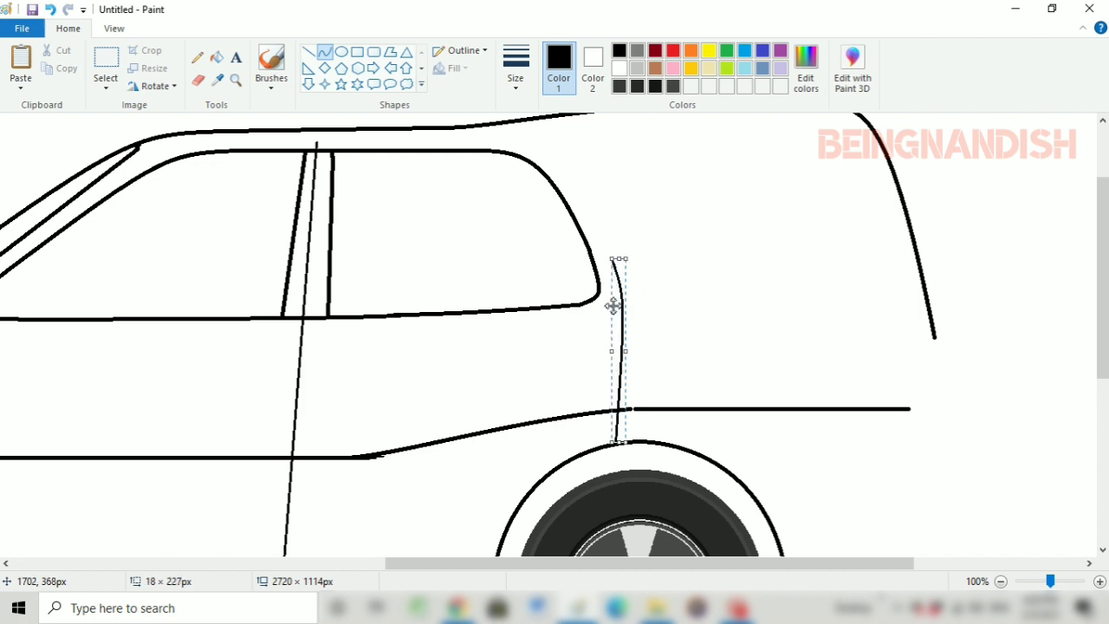
left_click(684, 330)
Draw the rear door's thin upper rear edge as a curve following the rear window's corner and joining the lower door edge
left_click_drag(492, 138, 611, 258)
mouse_move(548, 192)
left_mouse_down()
mouse_move(595, 200)
mouse_move(542, 137)
mouse_move(611, 200)
left_mouse_up()
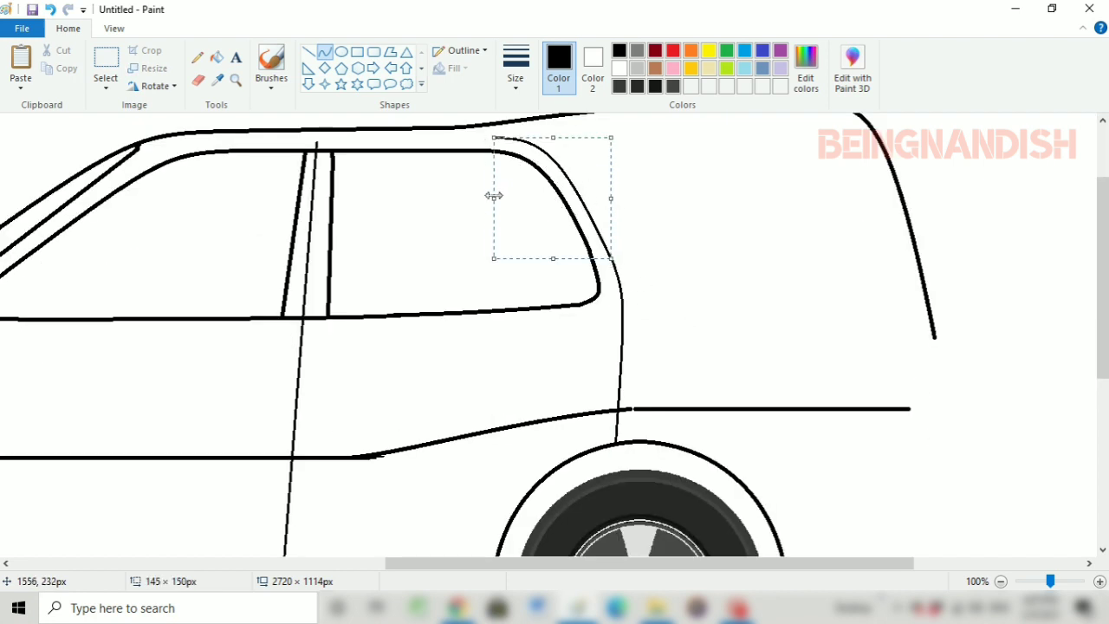
left_click_drag(493, 197, 488, 197)
left_click_drag(611, 198, 609, 198)
left_click_drag(549, 138, 571, 175)
Draw the thin door frame line forward between the windows and roof, ending in a downward curve about 98 × 47 px at the front
left_click(309, 52)
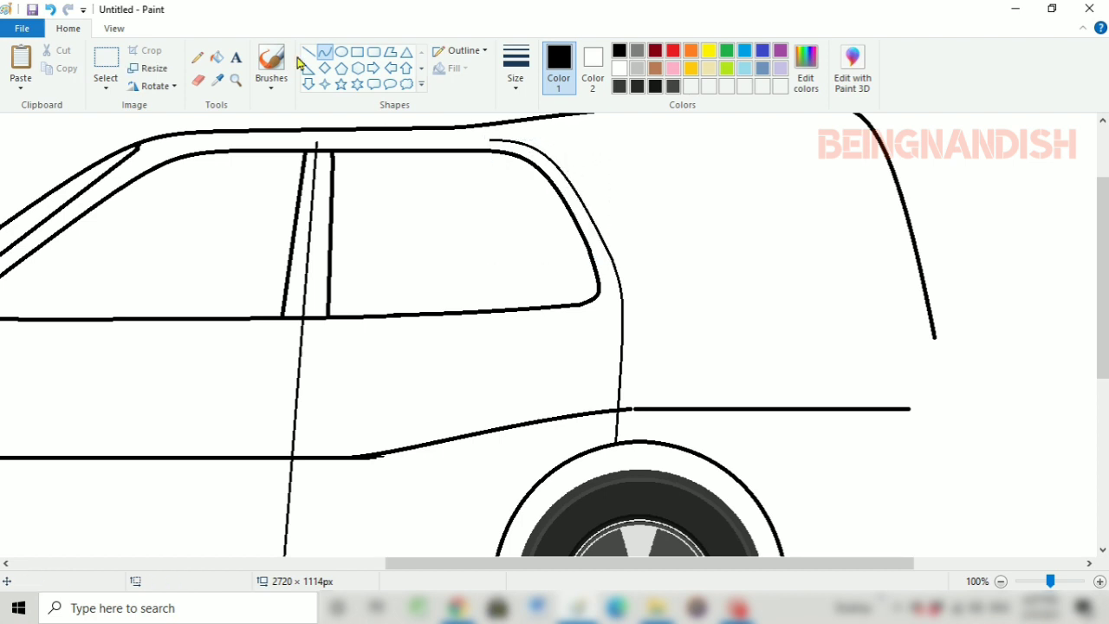
left_click_drag(504, 141, 228, 141)
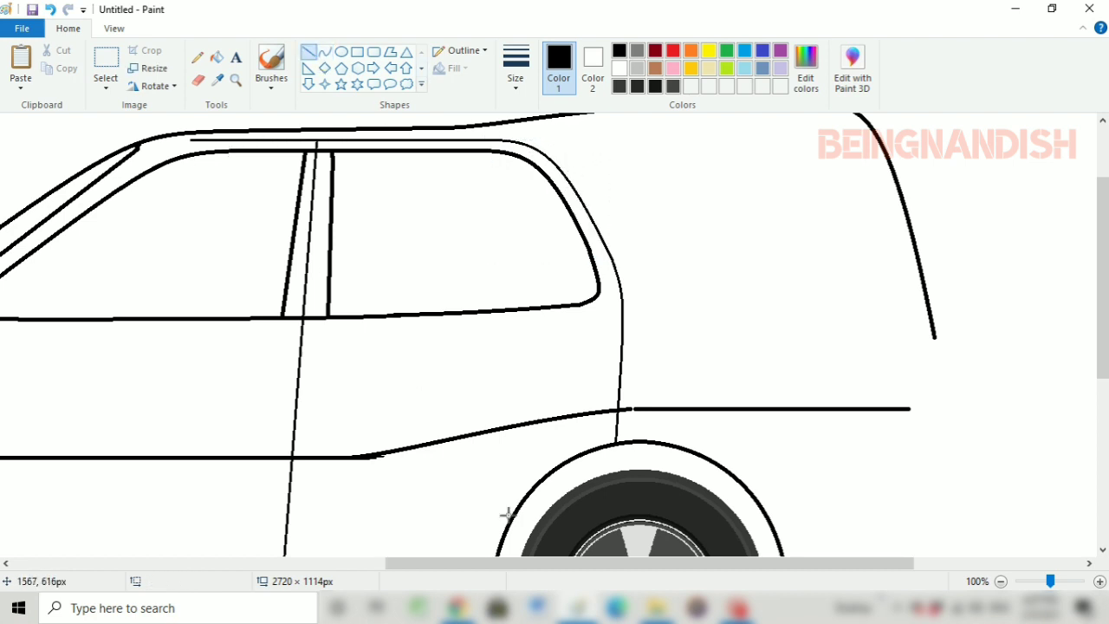
scroll(507, 514, "left", 3)
left_click(324, 51)
left_click_drag(403, 157, 374, 179)
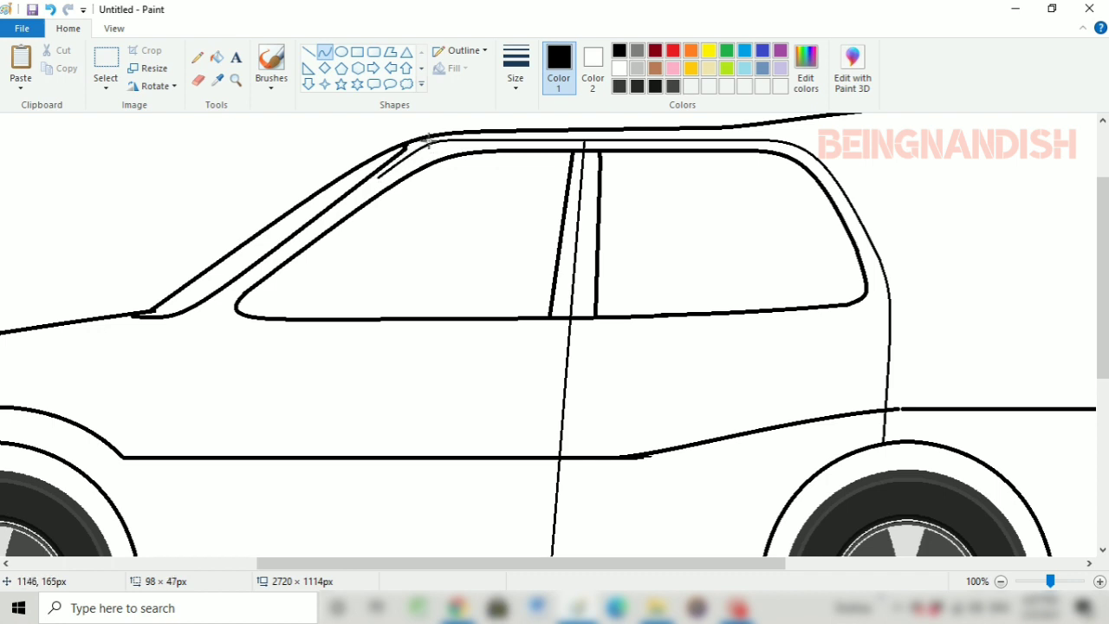
Continue the thin door frame line straight down between the windshield curve and the front window's sloping edge
scroll(462, 507, "left", 2)
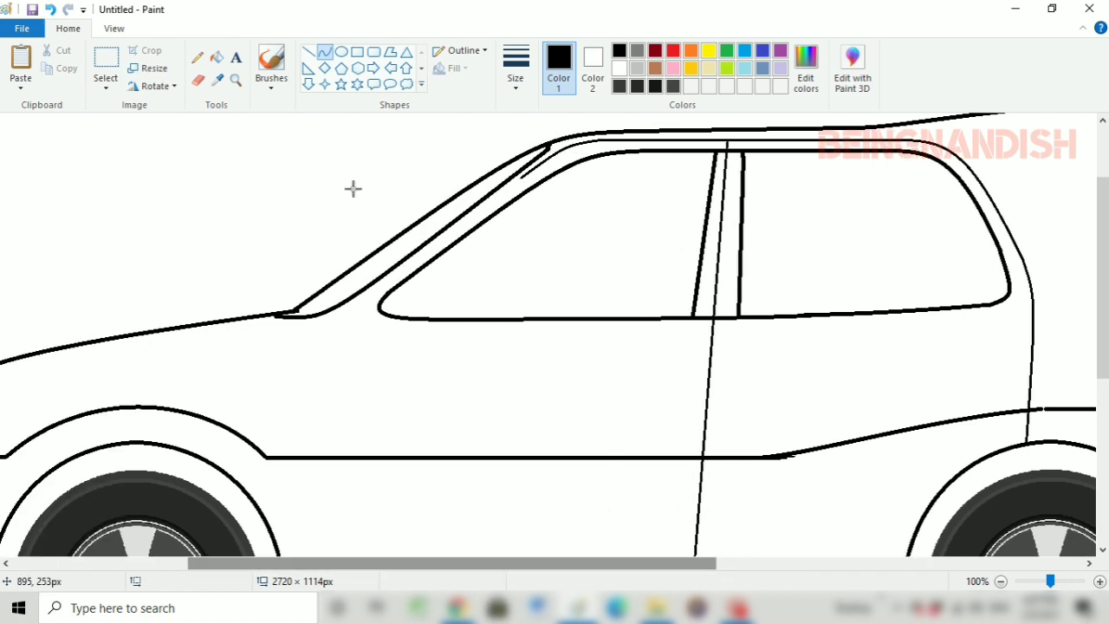
left_click(308, 51)
left_click_drag(533, 169, 349, 310)
Draw the front door's thin front edge as a forward-bowed curve from the frame line's lower end down towards the sill
scroll(325, 223, "down", 2)
left_click(324, 51)
left_click_drag(349, 197, 348, 462)
left_click_drag(347, 215, 321, 279)
left_click_drag(322, 270, 339, 247)
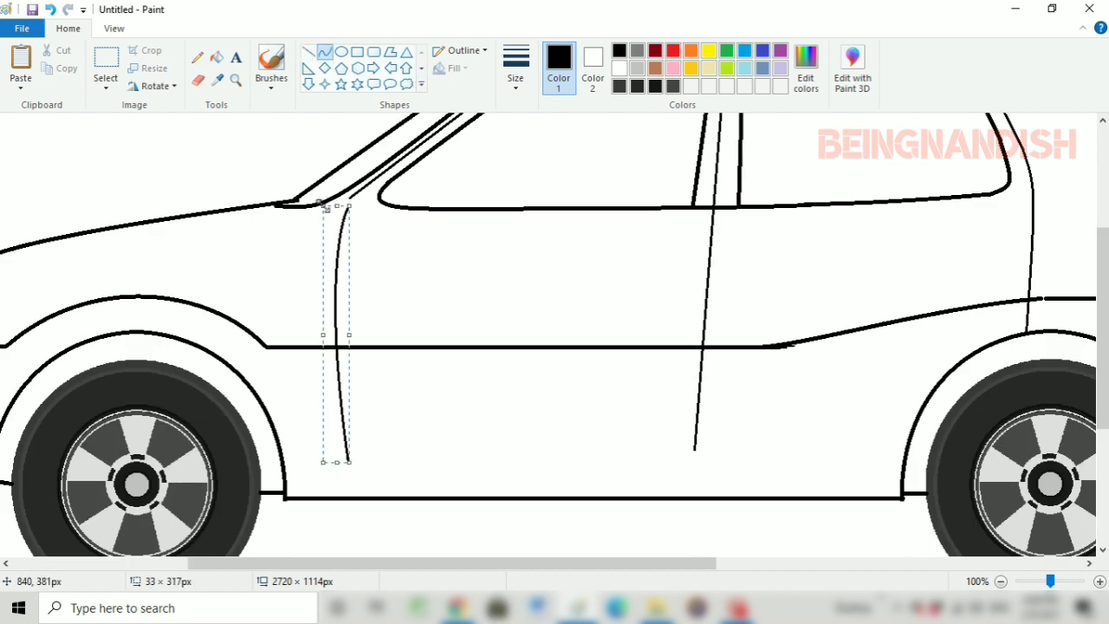
left_click(430, 325)
Draw a thin horizontal line about 763 px long above the sill, connecting the front and rear wheel arches
left_click(308, 52)
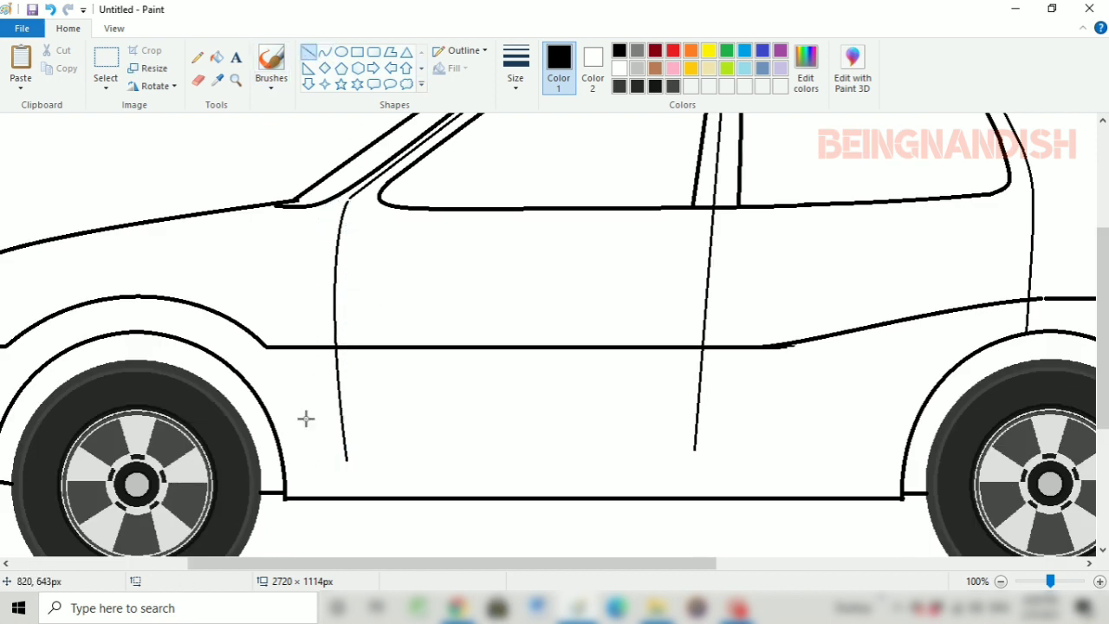
mouse_move(285, 466)
left_mouse_down()
mouse_move(695, 482)
mouse_move(902, 508)
left_mouse_up()
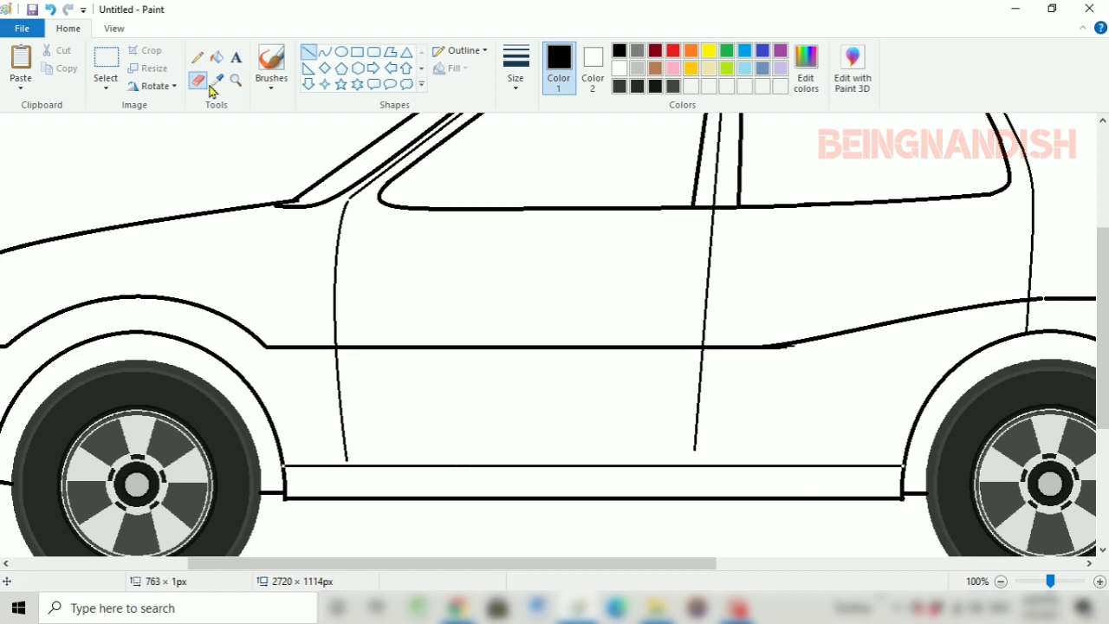
Extend the thin line between the doors down to the sill line and erase the stub under the body line's bend
left_click(324, 52)
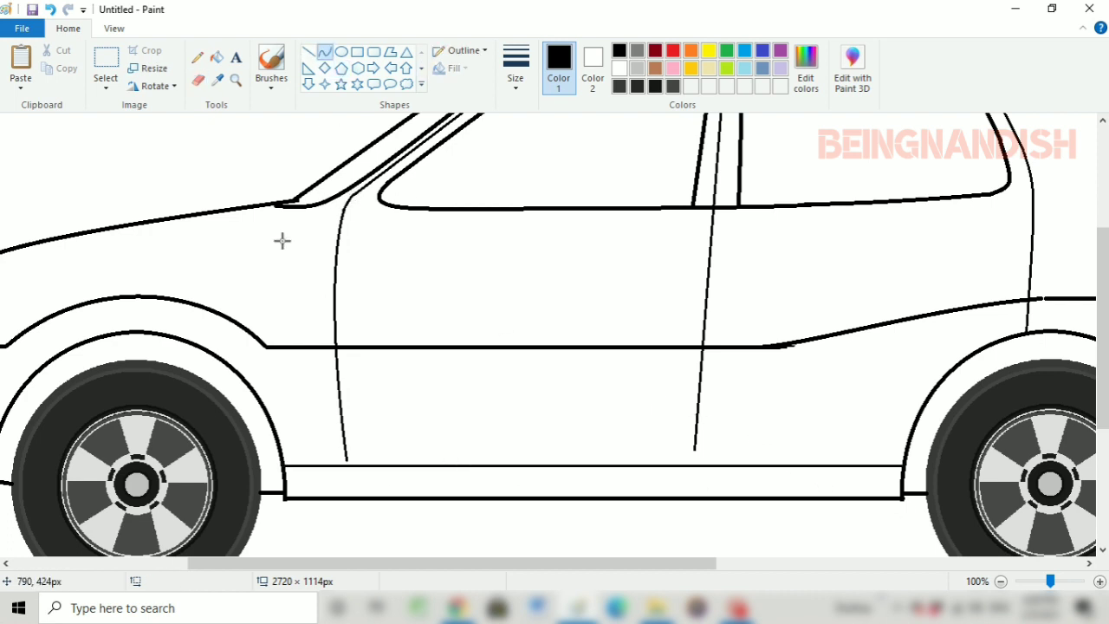
scroll(419, 275, "right", 3)
left_click(307, 52)
left_click_drag(548, 447, 547, 461)
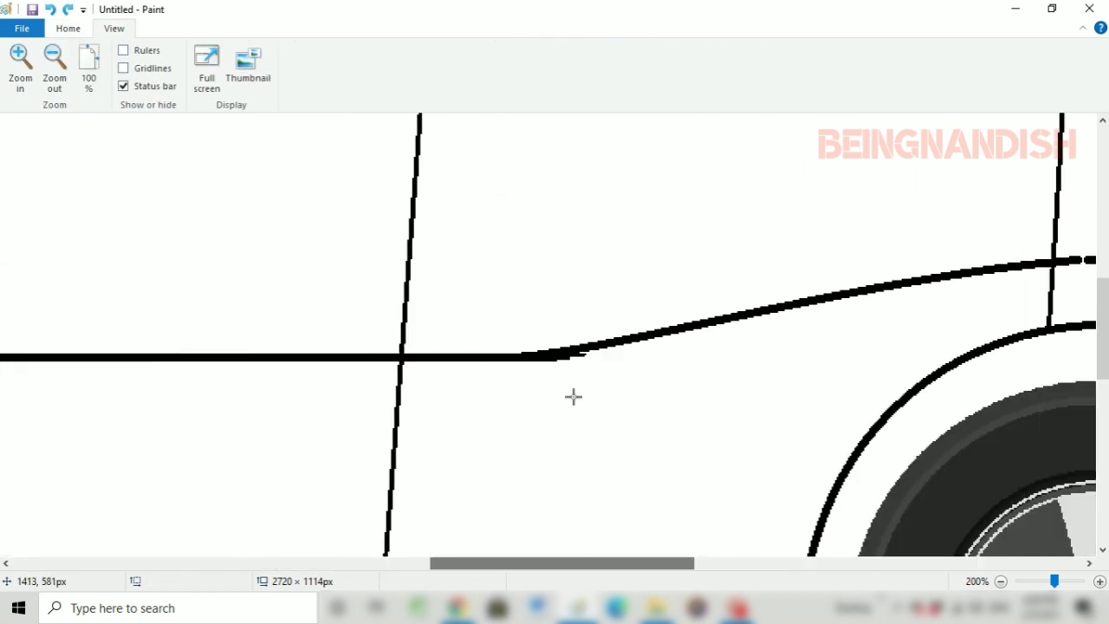
left_click(69, 29)
left_click(197, 80)
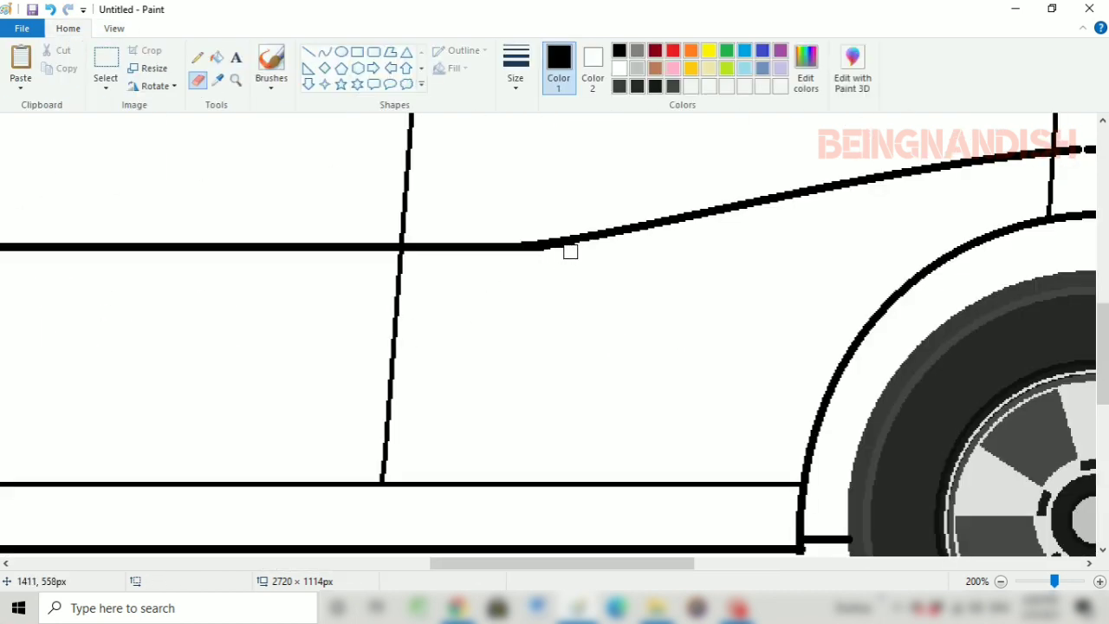
Redraw the rear door's lower back edge as a curve about 21 × 137 px to the wheel arch and close the nearby body line gap
scroll(570, 252, "up", 2)
scroll(581, 459, "right", 5)
scroll(564, 271, "up", 2)
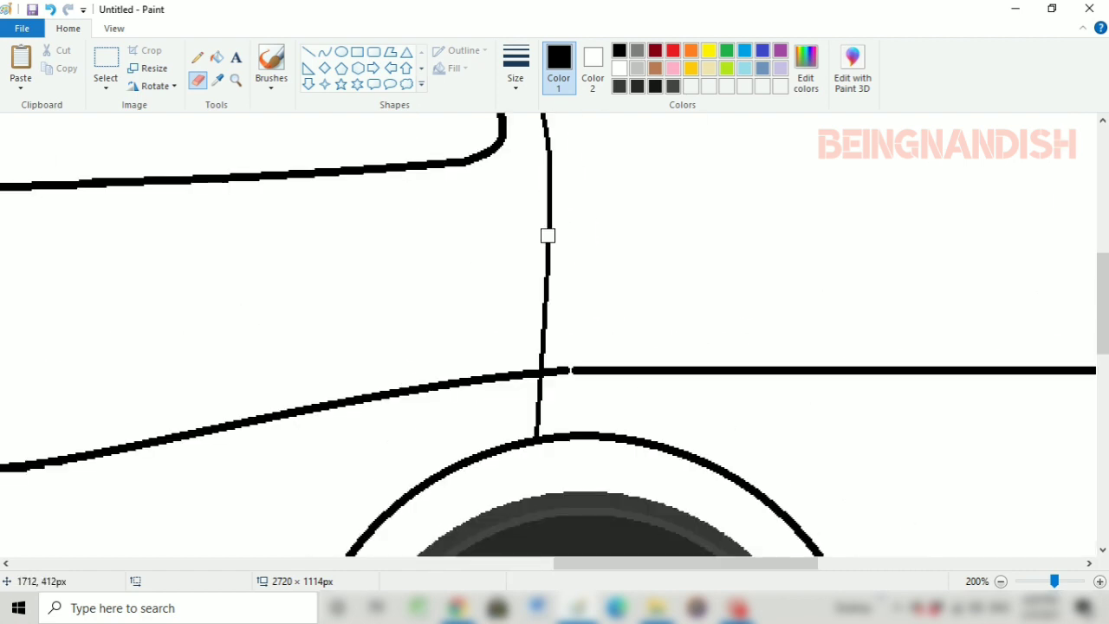
left_click_drag(548, 235, 554, 360)
left_click(324, 52)
left_click_drag(549, 220, 517, 443)
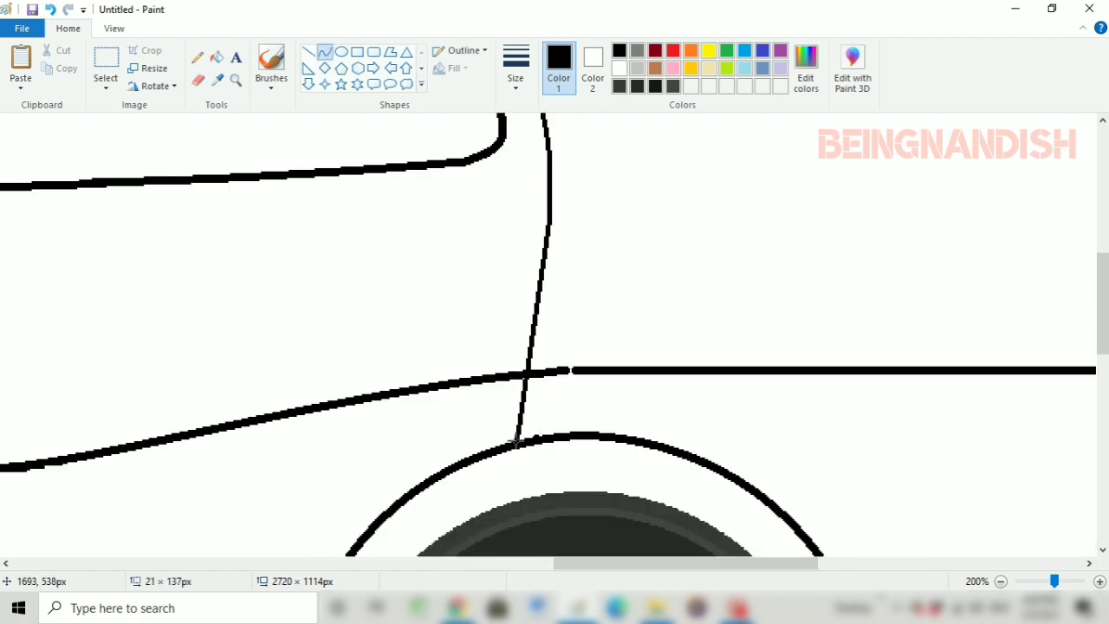
left_click_drag(533, 347, 549, 260)
left_click(308, 52)
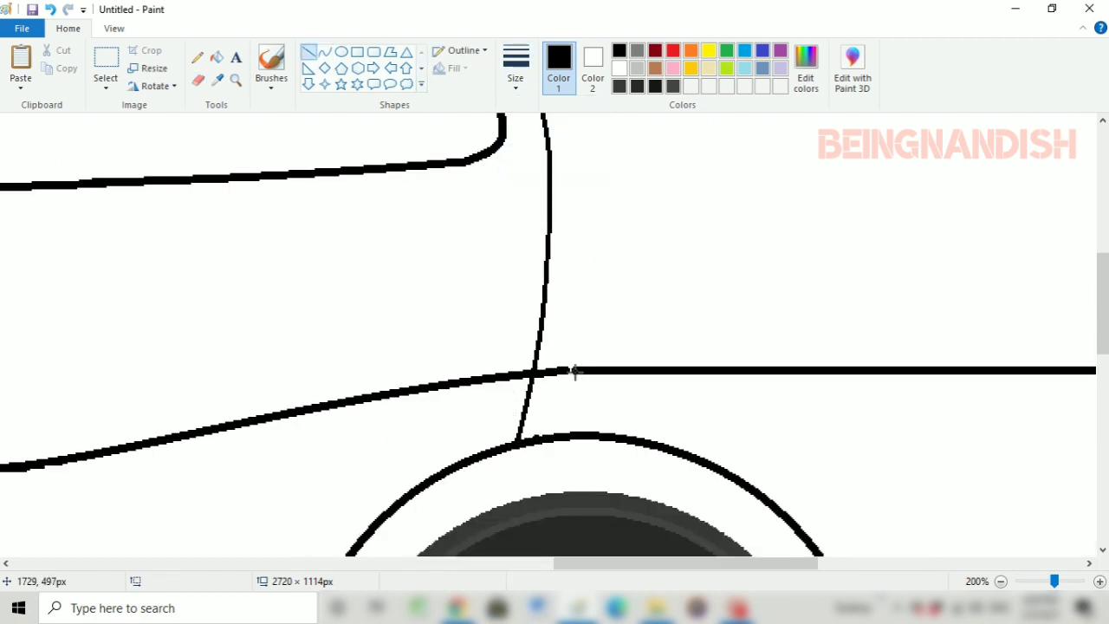
left_click(119, 30)
left_click(54, 67)
left_click(55, 67)
left_click(21, 67)
scroll(339, 242, "down", 3)
left_click_drag(388, 564, 667, 586)
scroll(577, 510, "up", 3)
left_click(20, 68)
left_click(67, 29)
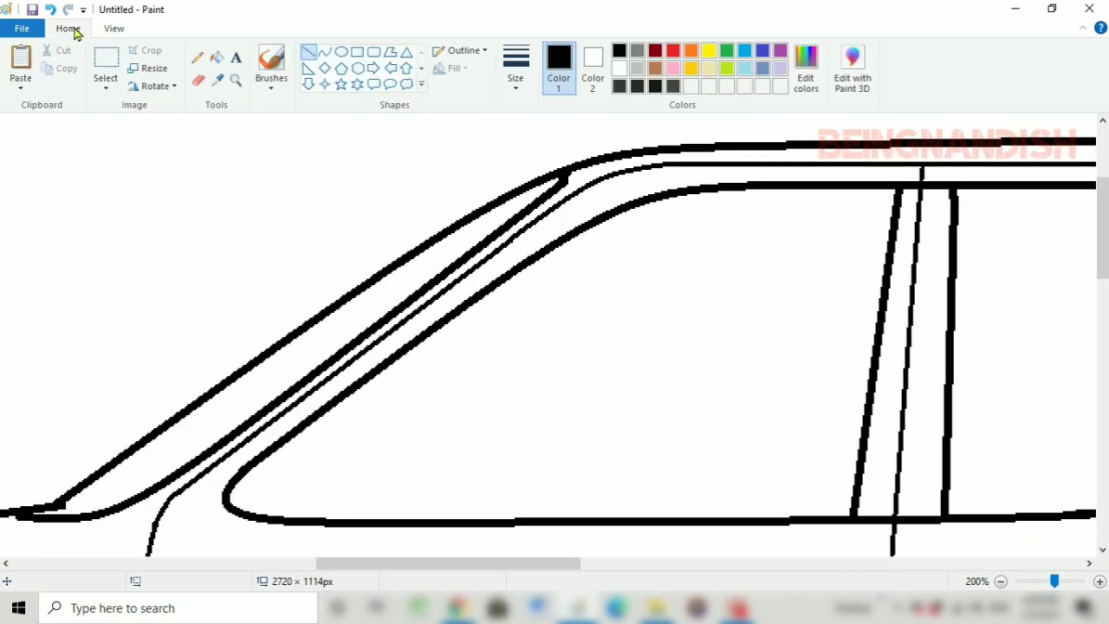
left_click(518, 81)
left_click(542, 178)
left_click_drag(308, 448, 390, 421)
left_click_drag(355, 417, 326, 409)
key("ctrl+z")
key("ctrl+z")
Draw the side mirror's rounded upper edge as a thin curve in the front window's lower front corner
left_click(518, 80)
left_click(539, 146)
left_click(325, 52)
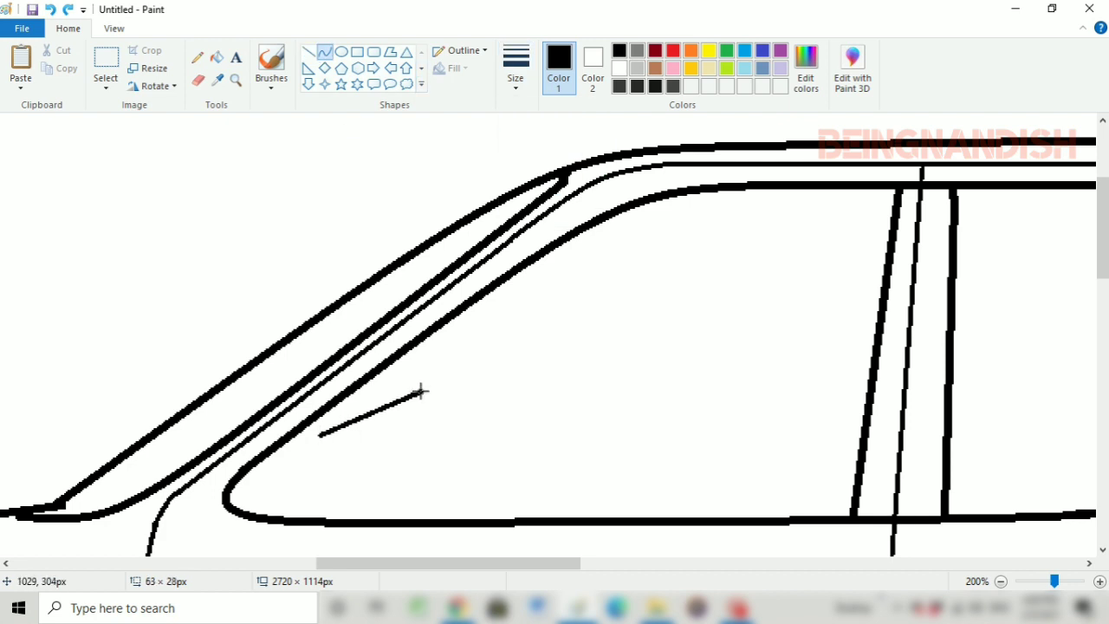
left_click(345, 396)
left_click(392, 386)
Draw the side mirror's rear edge as a curve bowing backward and rounding into the lower corner
left_click_drag(420, 391, 408, 501)
left_click(448, 392)
left_click(408, 421)
left_click(426, 473)
left_click_drag(412, 451, 415, 453)
left_click(391, 474)
Close the side mirror with curved bottom and front edges and connect its top to the window frame with a short line
left_click_drag(406, 503, 319, 504)
left_click_drag(383, 503, 386, 511)
mouse_move(320, 436)
left_mouse_down()
mouse_move(320, 505)
mouse_move(302, 472)
left_mouse_up()
left_click(309, 52)
left_click_drag(358, 394, 363, 381)
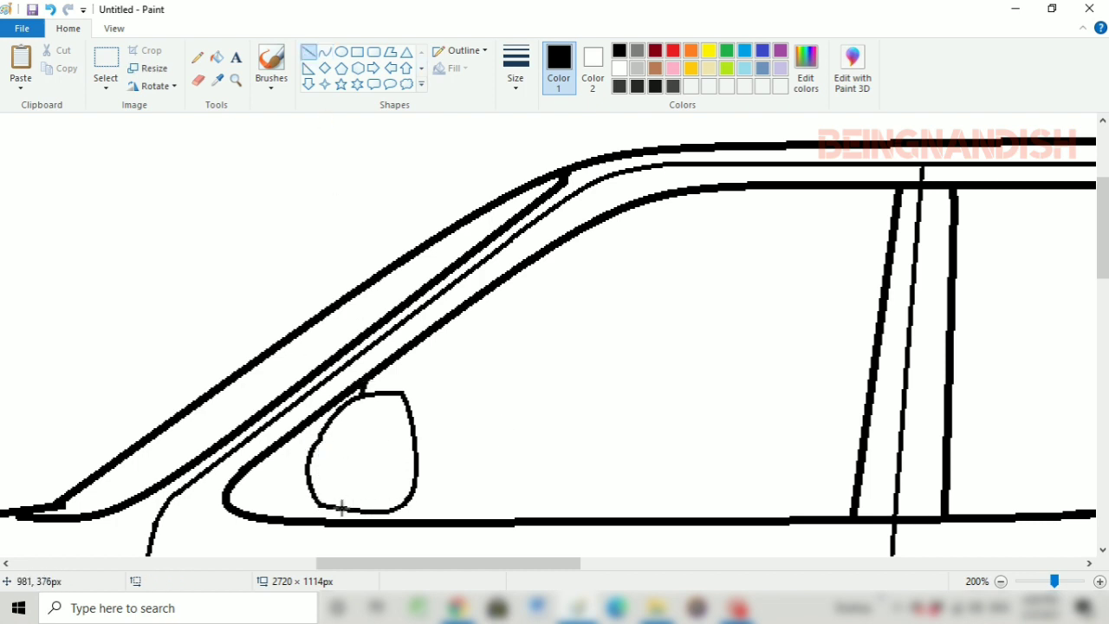
Add a small rounded bulge on the mirror's front side and a dividing line about 46 × 3 px across its upper half
left_click(324, 51)
left_click_drag(308, 441, 392, 431)
left_click(309, 52)
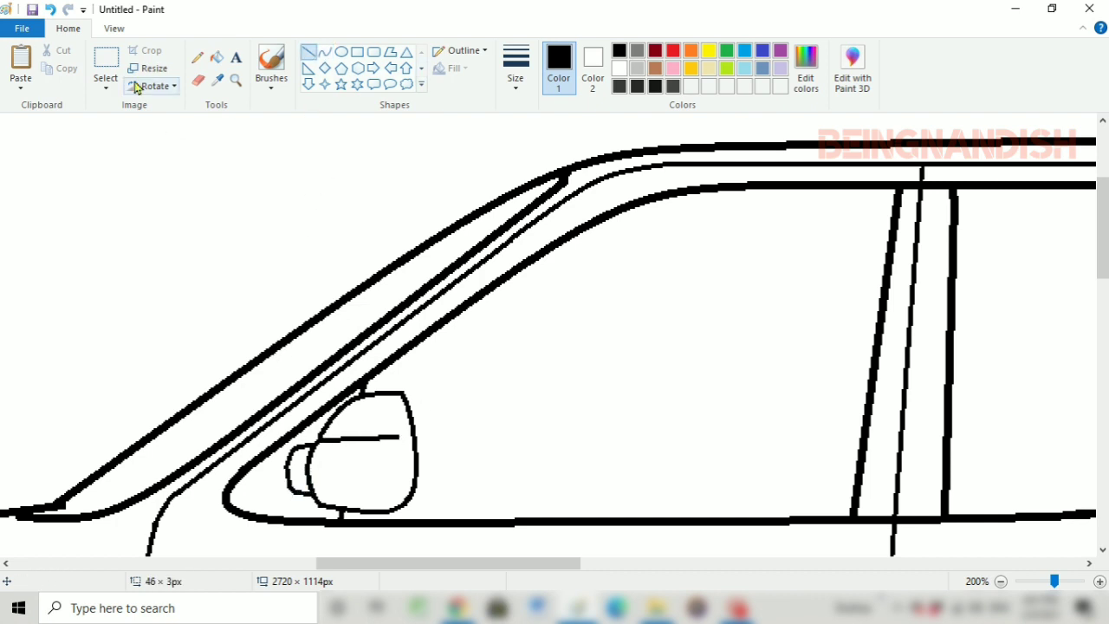
Erase the untidy joint at the windshield's base and redraw the windshield line's lower end onto the curve below it
scroll(135, 84, "left", 3)
scroll(130, 76, "down", 1)
left_click(199, 81)
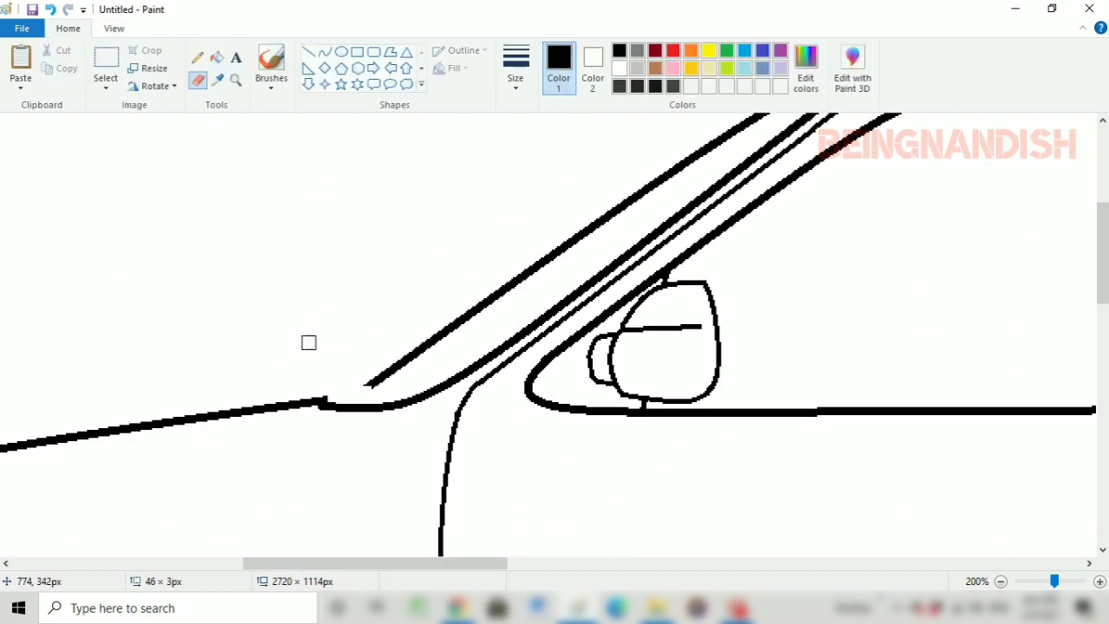
left_click(308, 52)
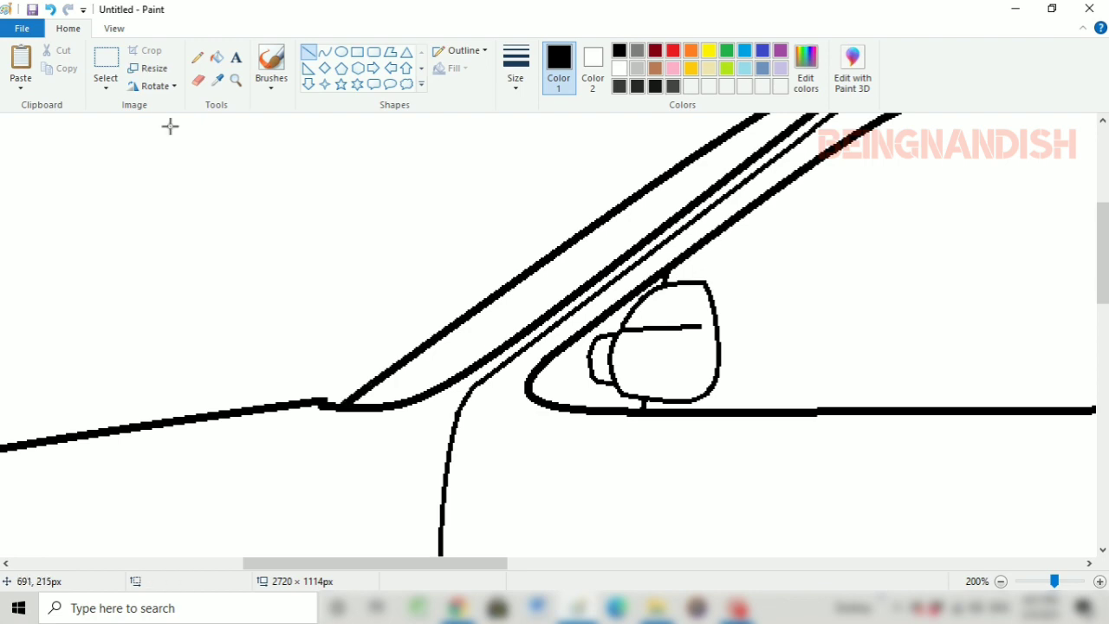
Select the curved rear end of the roof in an area about 214 × 309 px and shift it slightly forward
left_click(114, 28)
left_click(54, 65)
left_click(54, 65)
left_click(21, 65)
left_click_drag(338, 563, 781, 596)
left_click(71, 30)
left_click(106, 63)
left_click_drag(629, 209, 802, 460)
left_click_drag(689, 341, 685, 340)
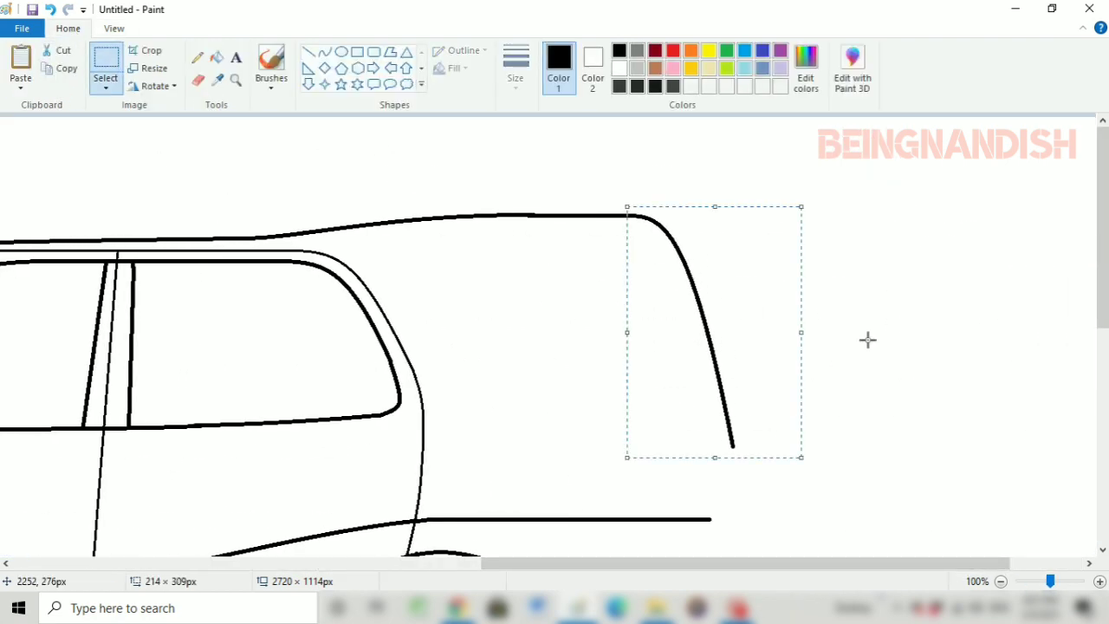
left_click(866, 336)
Erase the lower tip of the rear body outline
scroll(866, 336, "down", 3)
left_click(197, 79)
scroll(769, 329, "down", 3)
Draw the rear bumper from the wheel arch back along its underside and up to a rounded top corner about 33 × 26 px
left_click(324, 52)
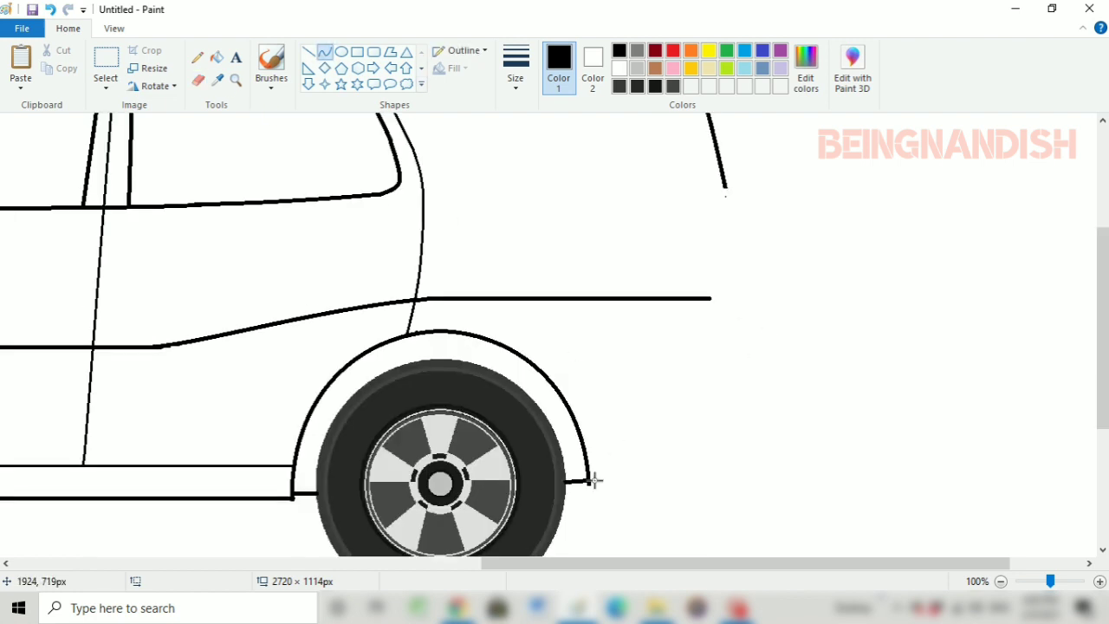
mouse_move(589, 482)
left_mouse_down()
mouse_move(710, 478)
mouse_move(689, 481)
mouse_move(770, 431)
mouse_move(768, 463)
left_mouse_up()
left_click(589, 498)
left_click(590, 498)
left_click_drag(729, 482, 764, 454)
key("Escape")
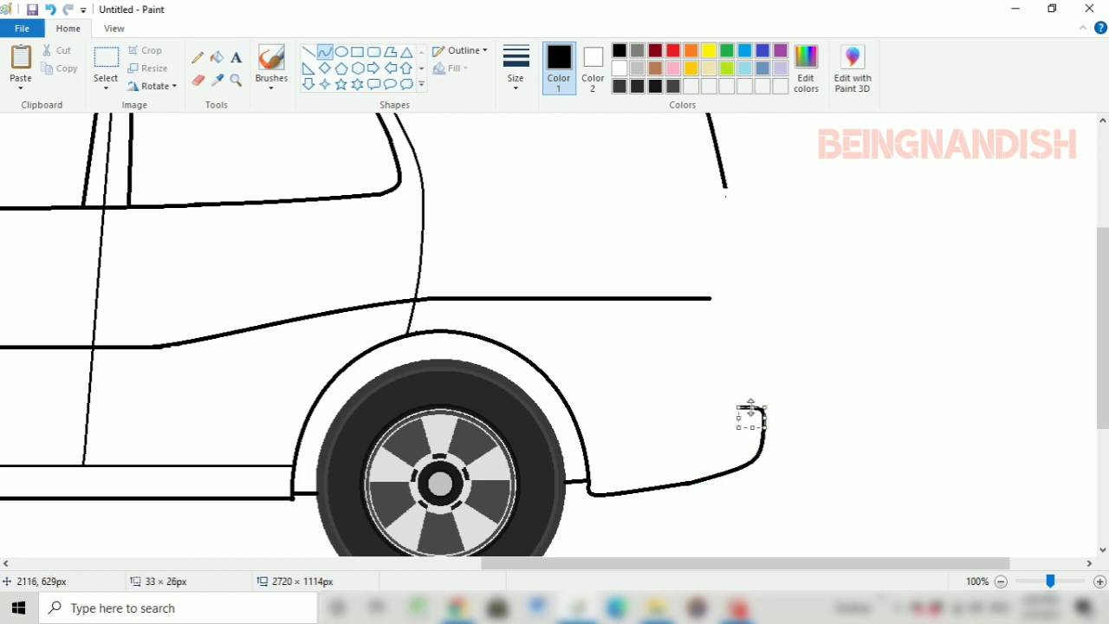
left_click_drag(752, 394, 752, 392)
left_click(762, 339)
Continue the rear outline down with a curve about 12 × 138 px and extend the body line back to meet it
scroll(762, 339, "up", 1)
scroll(763, 339, "down", 1)
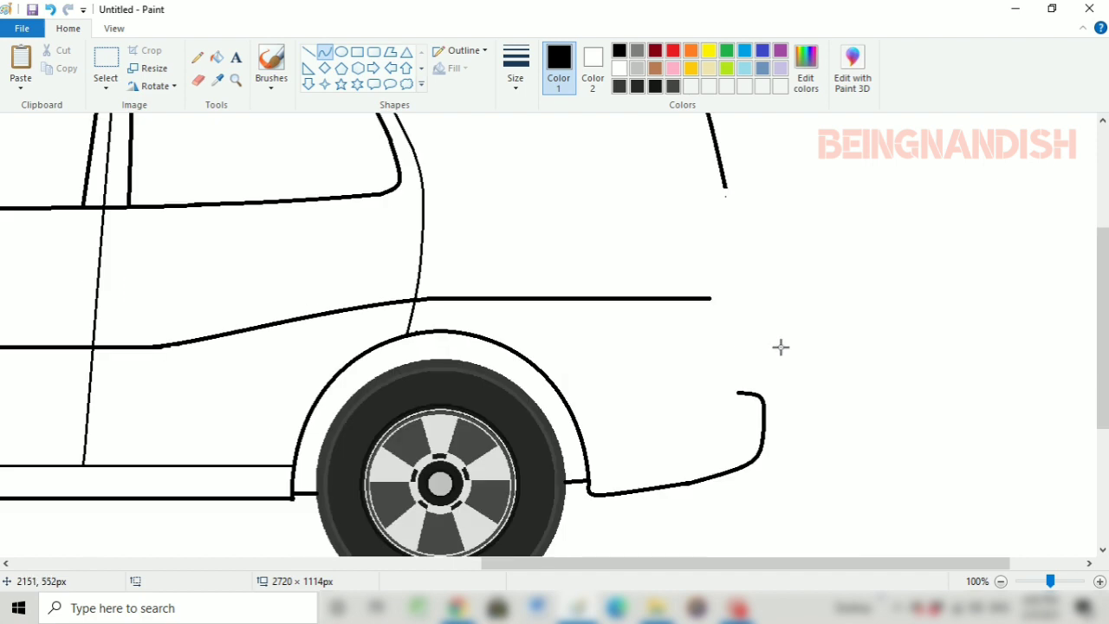
mouse_move(724, 186)
left_mouse_down()
mouse_move(733, 298)
mouse_move(732, 207)
left_mouse_up()
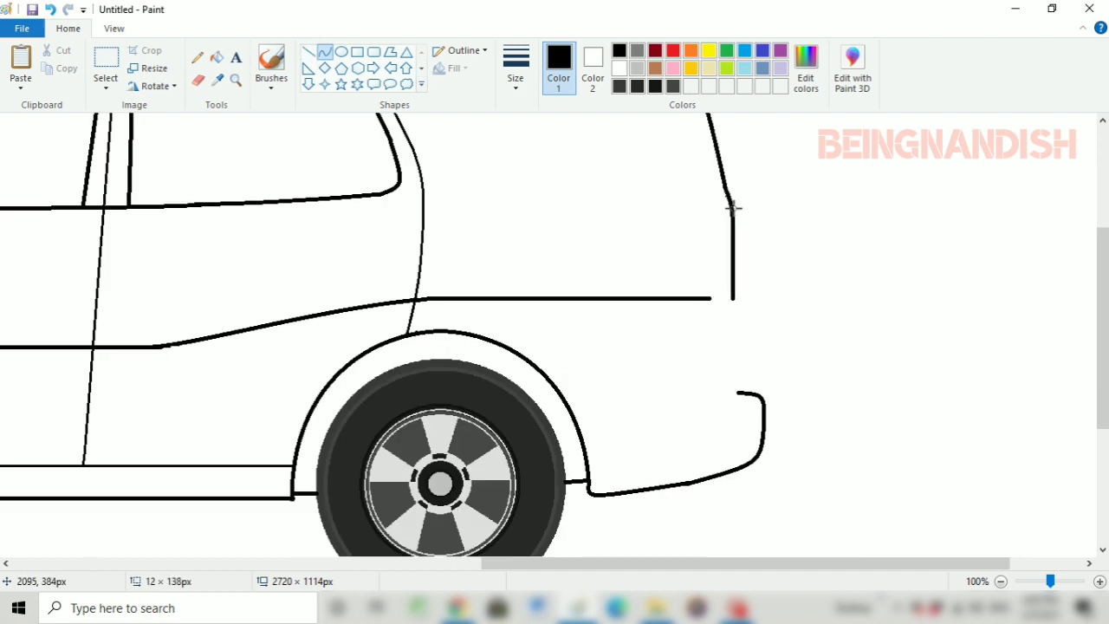
left_click(308, 52)
mouse_move(709, 299)
left_mouse_down()
mouse_move(728, 299)
mouse_move(745, 378)
mouse_move(748, 338)
left_mouse_up()
Draw a backward-bowed curve about 19 × 100 px from the end of the body line down towards the bumper
left_click(325, 52)
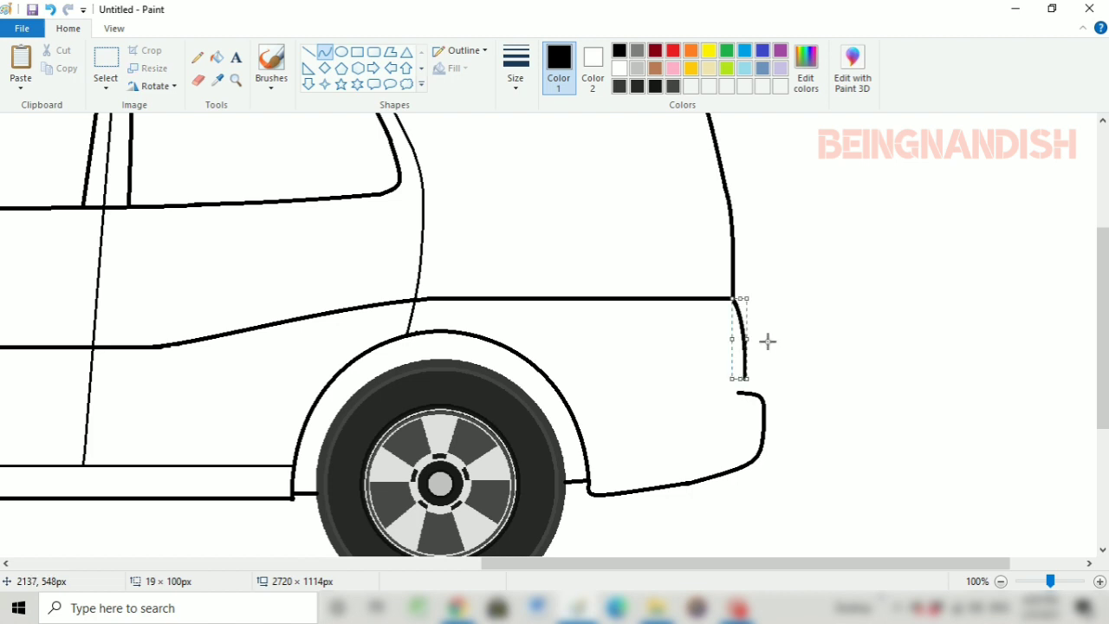
left_click(769, 335)
left_click(309, 53)
Erase the bumper's upper end, reconnect it to the rear outline with a short curve and erase the leftover stub
left_click(198, 81)
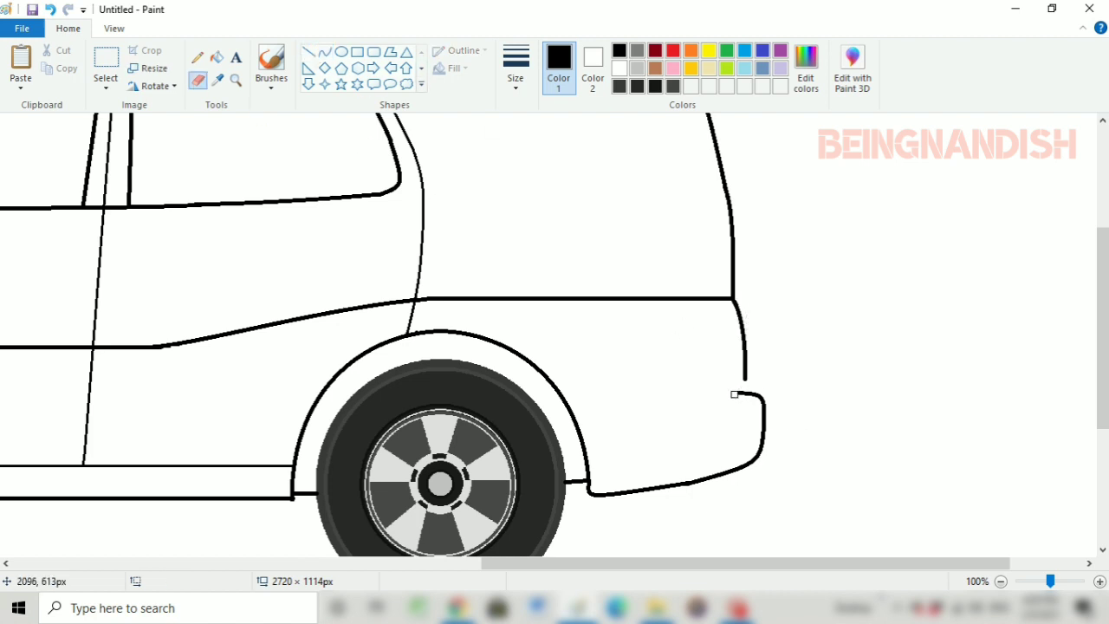
left_click(324, 52)
left_click_drag(759, 397, 739, 382)
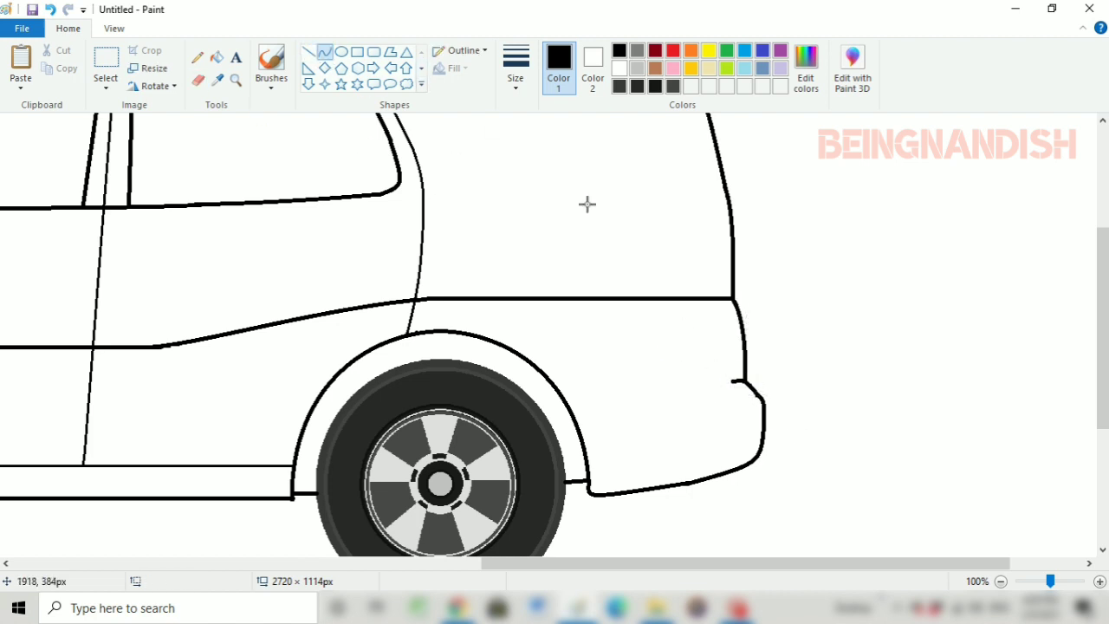
left_click(198, 81)
Draw a thin horizontal line from the top of the rear bumper forward to the rear wheel arch
left_click(309, 53)
left_click(515, 67)
left_click(554, 144)
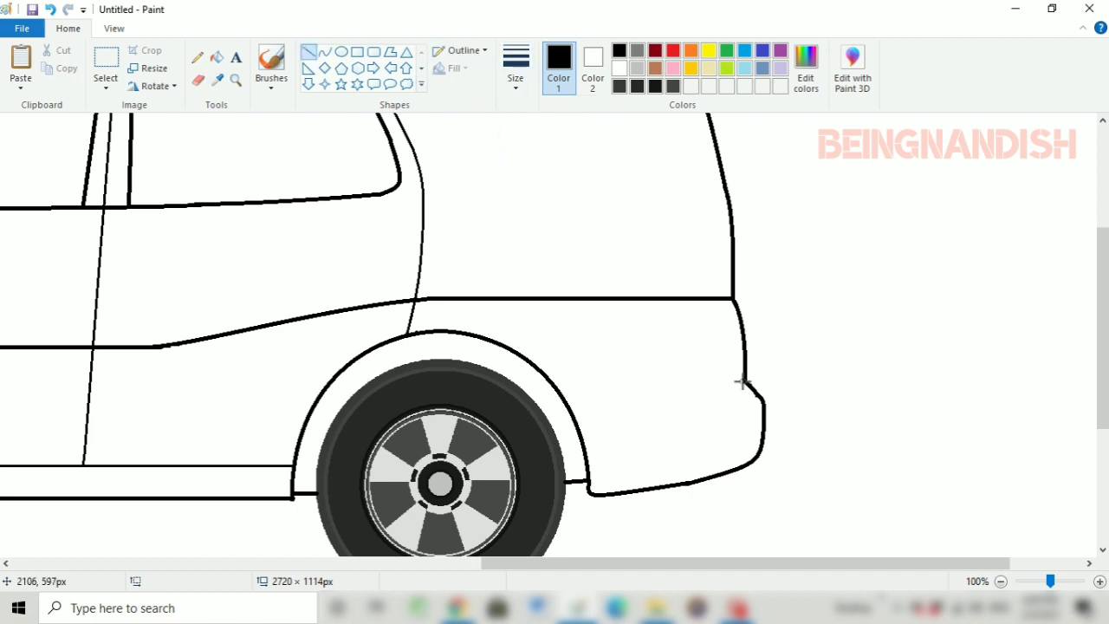
left_click_drag(744, 381, 553, 383)
Draw a thin horizontal line across both doors between the wheel arches, slightly below the body line
left_click_drag(686, 565, 485, 567)
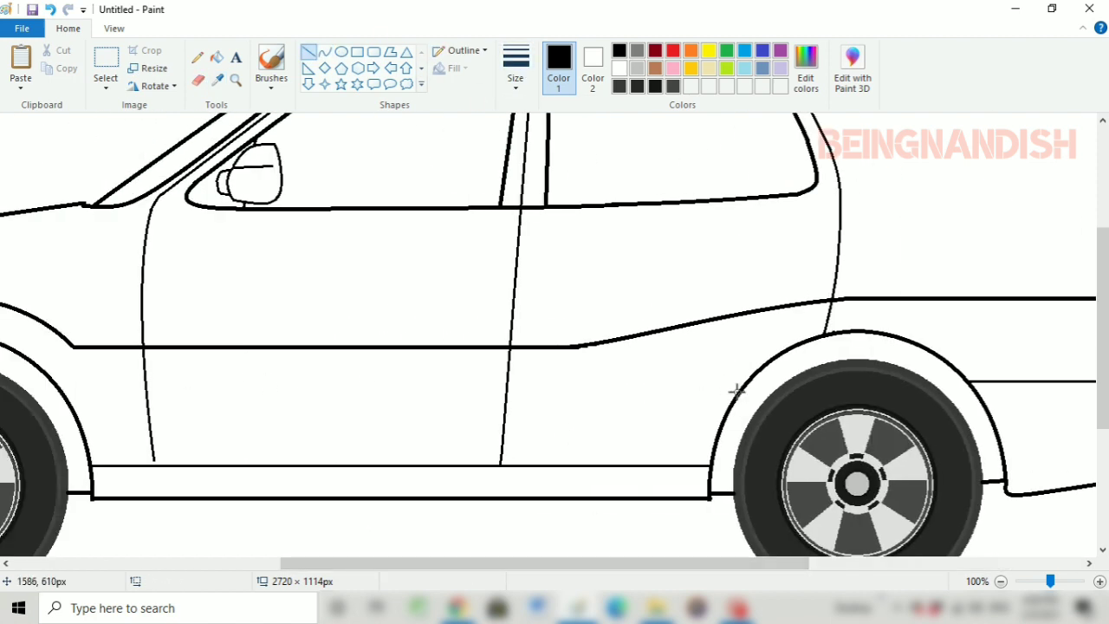
left_click_drag(735, 390, 161, 401)
left_click_drag(502, 391, 503, 388)
left_click(460, 285)
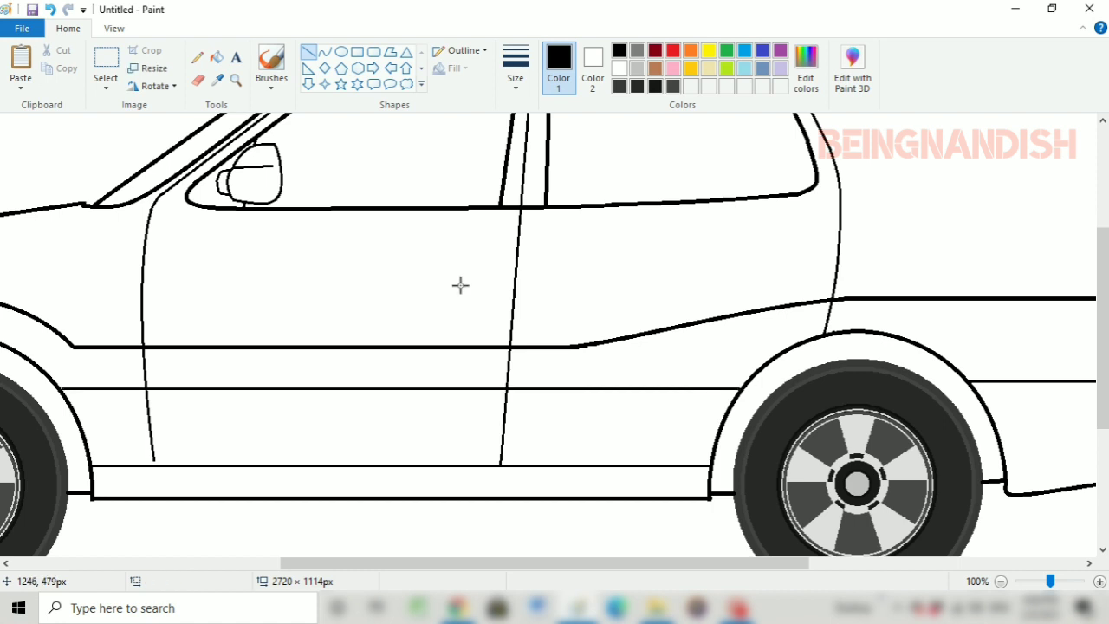
left_click_drag(607, 564, 705, 565)
mouse_move(624, 320)
left_mouse_down()
mouse_move(500, 425)
mouse_move(492, 465)
left_mouse_up()
left_click_drag(527, 373, 539, 351)
left_click(50, 9)
left_click(50, 9)
Draw a thin curve along the front of the rear wheel arch from the rear door's back edge to the sill and trim its end
left_click(324, 52)
left_click_drag(622, 321, 489, 465)
mouse_move(540, 374)
left_mouse_down()
mouse_move(515, 377)
mouse_move(540, 367)
left_mouse_up()
left_click(519, 370)
left_click(500, 257)
left_click(198, 80)
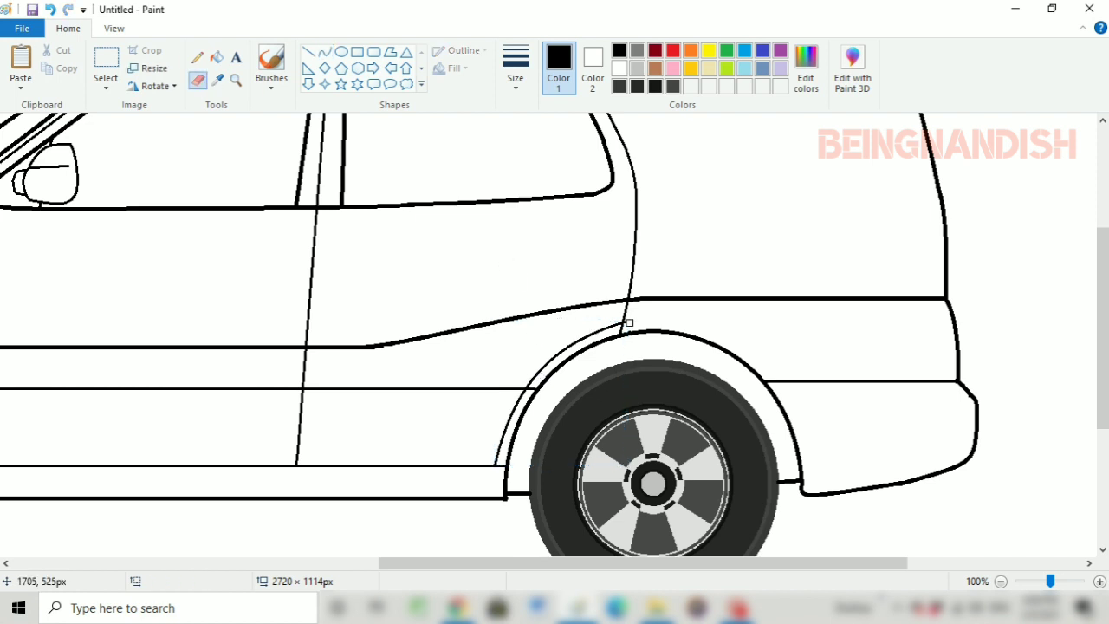
Draw a thick, slightly slanted divider about 10 × 192 px across the rear part of the rear window
scroll(513, 500, "up", 3)
left_click(307, 52)
left_click_drag(519, 153, 516, 310)
left_click(516, 65)
left_click(534, 208)
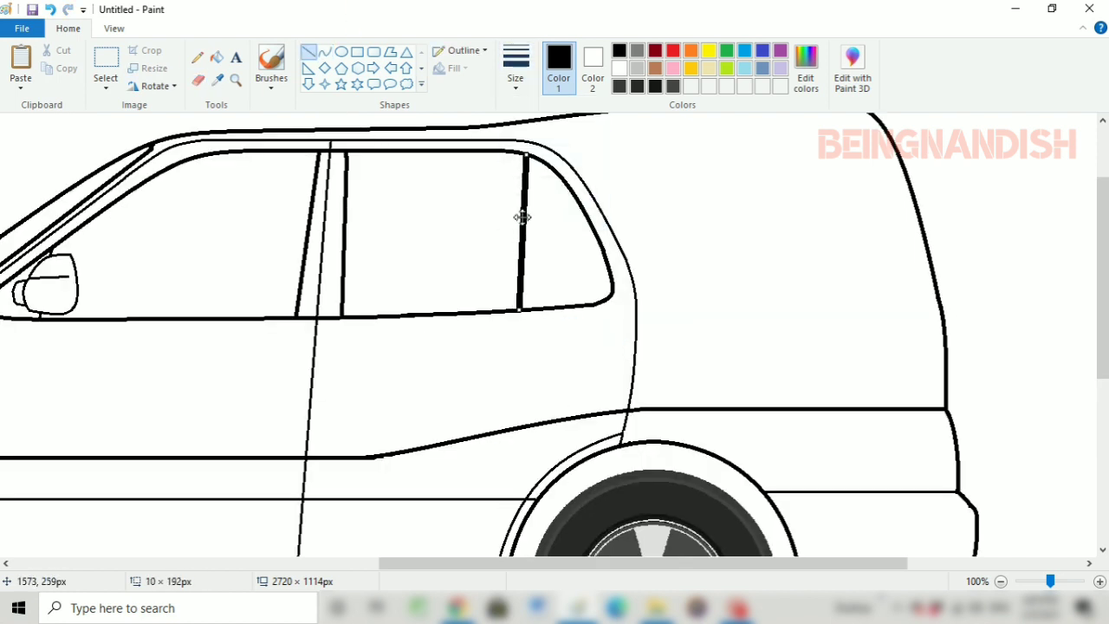
left_click(535, 364)
mouse_move(548, 564)
left_mouse_down()
mouse_move(473, 574)
mouse_move(532, 567)
left_mouse_up()
scroll(522, 443, "up", 3)
left_click(516, 65)
left_click(532, 164)
left_click(515, 67)
left_click(530, 174)
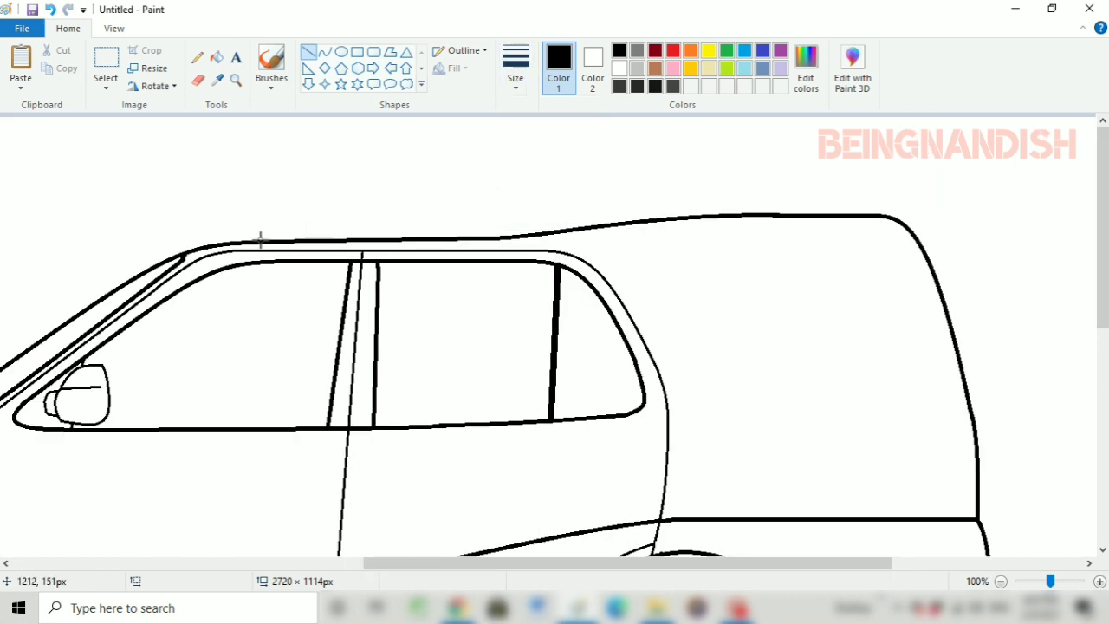
left_click_drag(291, 203, 678, 212)
left_click_drag(615, 214, 500, 212)
key("ctrl+z")
Draw a raised roof curve about 541 × 34 px from the front of the roof back to the high rear roof section
left_click(325, 52)
left_click(515, 68)
left_click(534, 176)
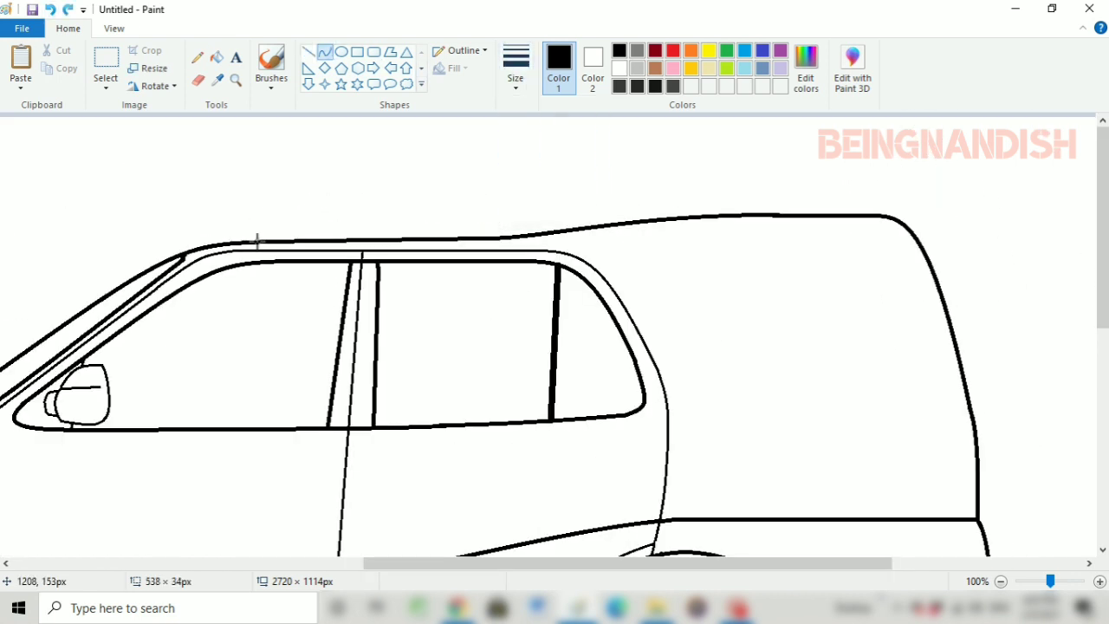
left_click_drag(256, 241, 696, 215)
left_click_drag(364, 214, 295, 215)
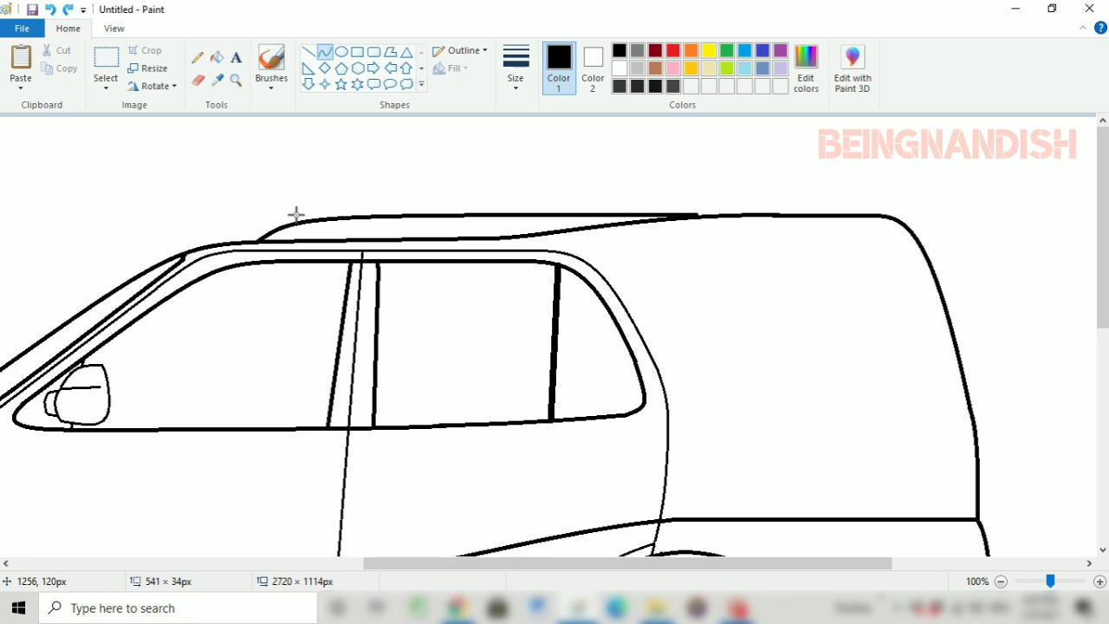
left_click(353, 213)
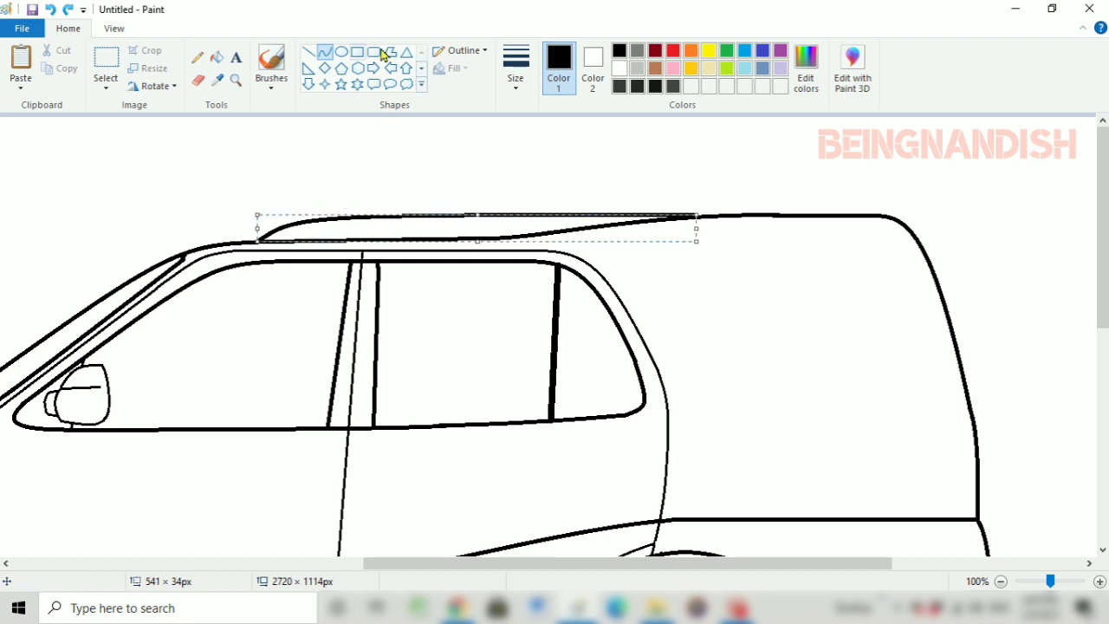
left_click(331, 148)
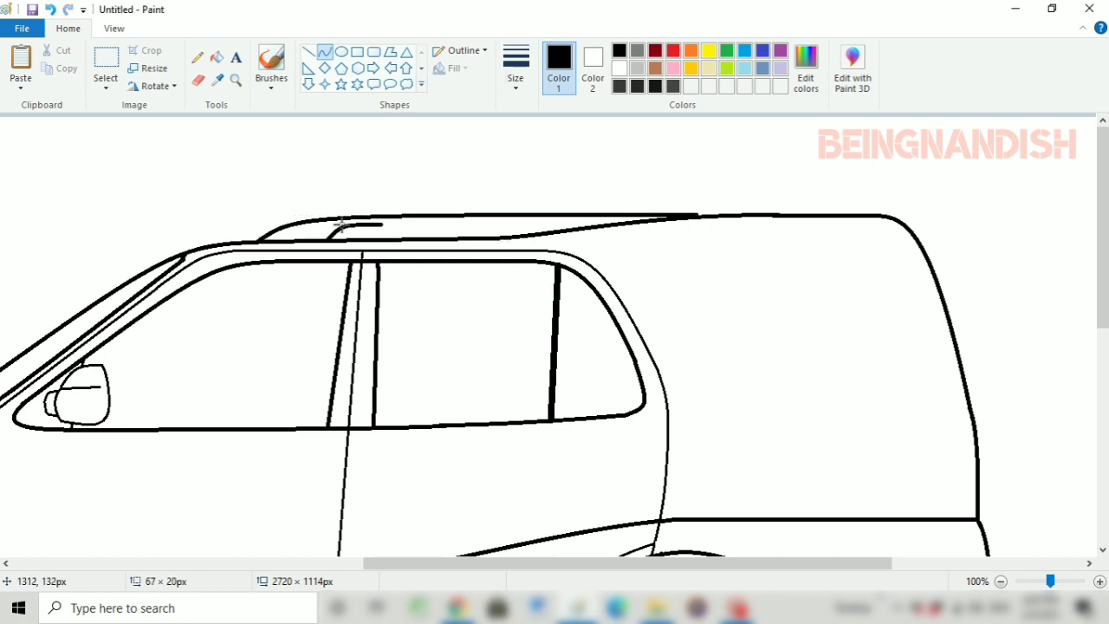
Draw an inner roof panel outline with a front curve about 67 × 20 px and a straight line running rearward from it
left_click(341, 224)
left_click(308, 51)
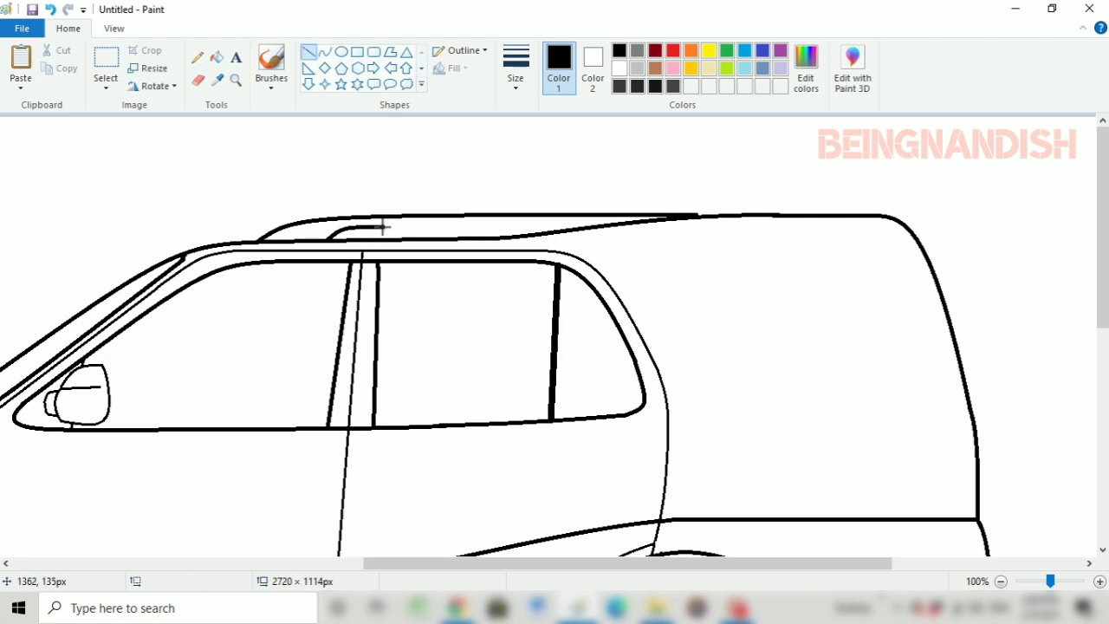
left_click_drag(372, 228, 546, 230)
Draw the front door handle's upper edge as a thin curve below the window, near the door's rear edge
left_click(324, 52)
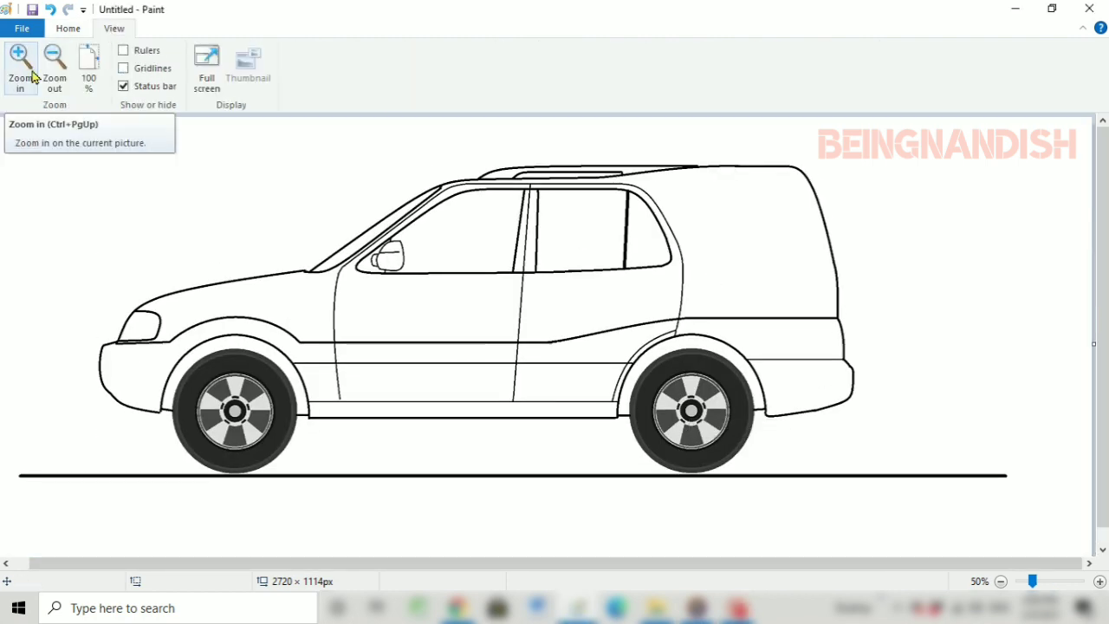
left_click(22, 57)
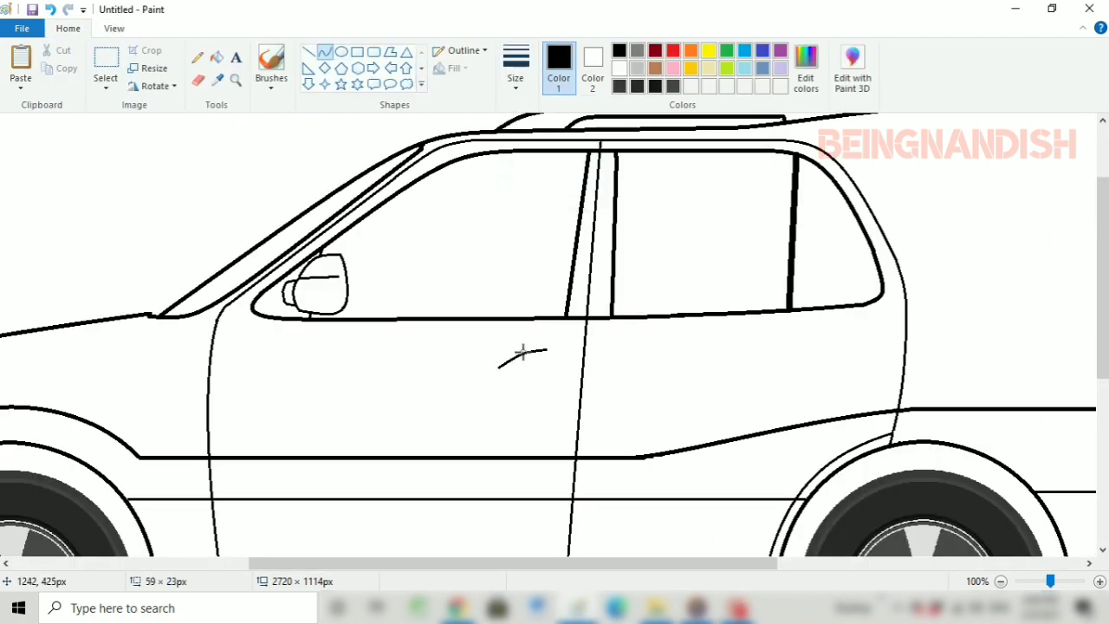
left_click_drag(505, 354, 490, 355)
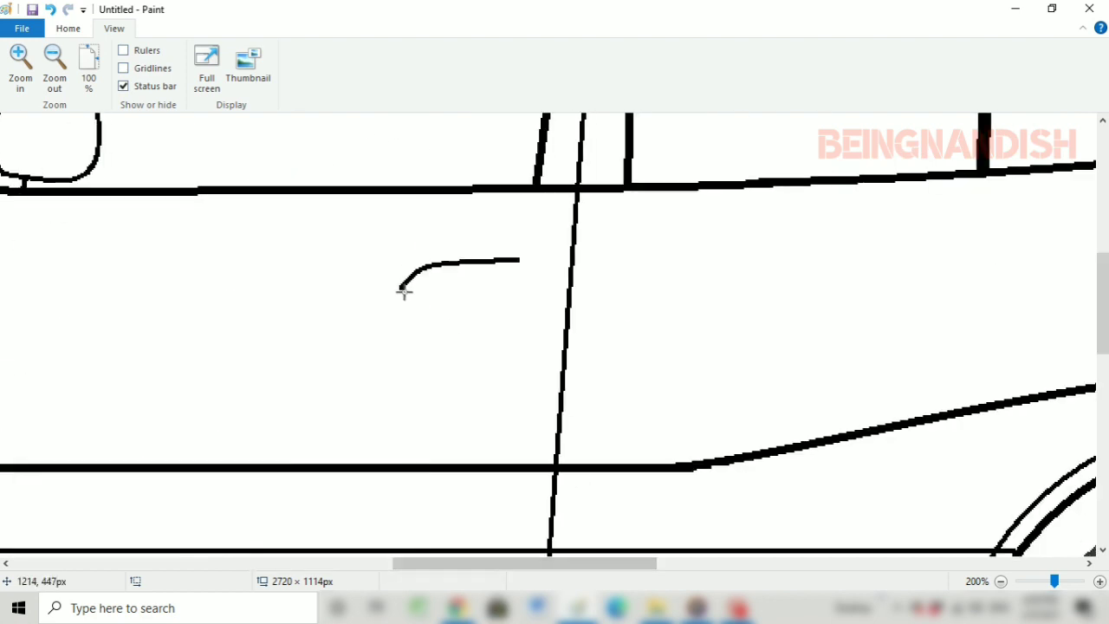
Draw the front door handle's rear end as a curve rounding downward from its upper edge
left_click_drag(517, 260, 541, 297)
left_click(541, 268)
left_click(544, 262)
left_click(456, 275)
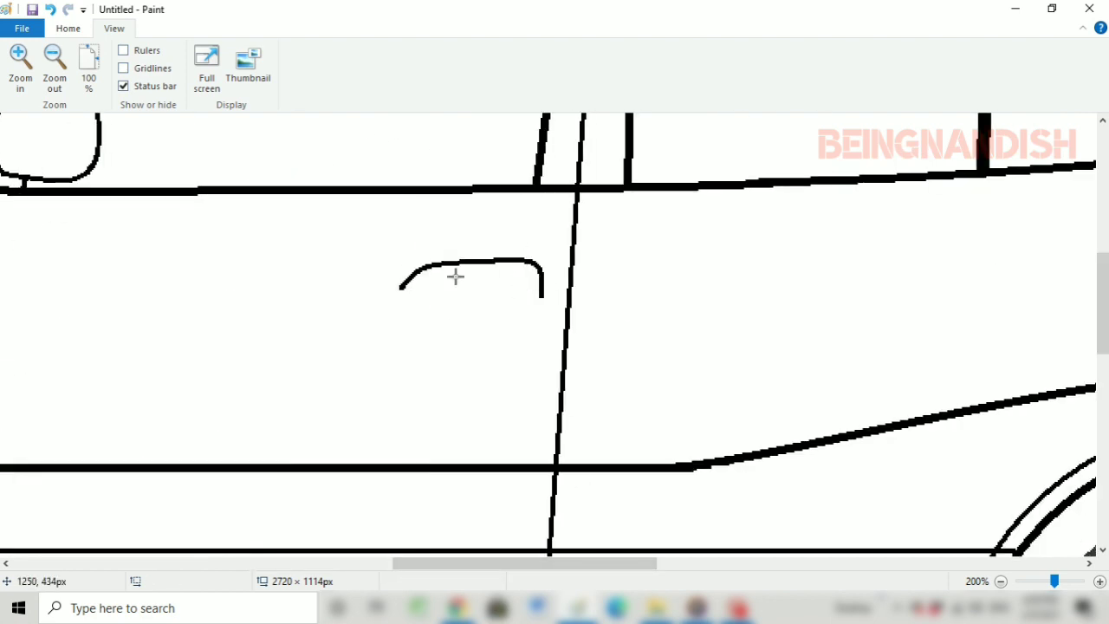
Close the front door handle's outline with a curved front end, a straight bottom edge and a rounded lower rear corner
left_click(390, 301)
mouse_move(401, 288)
left_mouse_down()
mouse_move(448, 307)
mouse_move(536, 302)
left_mouse_up()
left_click(398, 291)
left_click(453, 290)
left_click(68, 29)
left_click(308, 52)
left_click(324, 52)
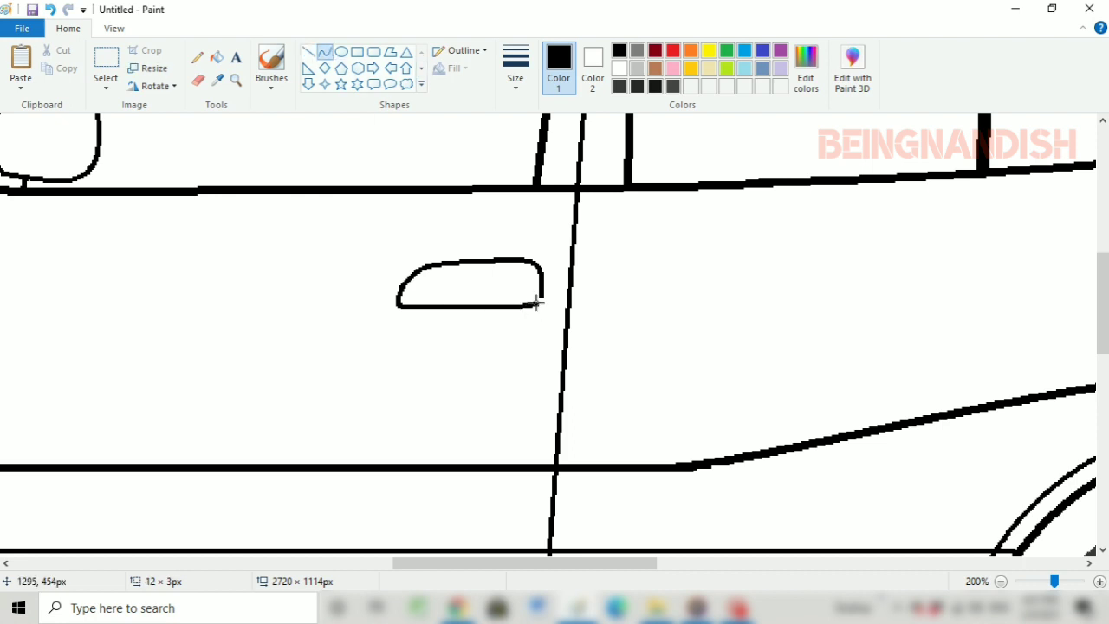
Draw the grip inside the front door handle with a slanted curved front edge and two parallel horizontal lines running rearward
left_click(364, 225)
left_click_drag(458, 263, 459, 290)
mouse_move(459, 290)
left_mouse_down()
mouse_move(436, 290)
mouse_move(537, 291)
left_mouse_up()
left_click(308, 52)
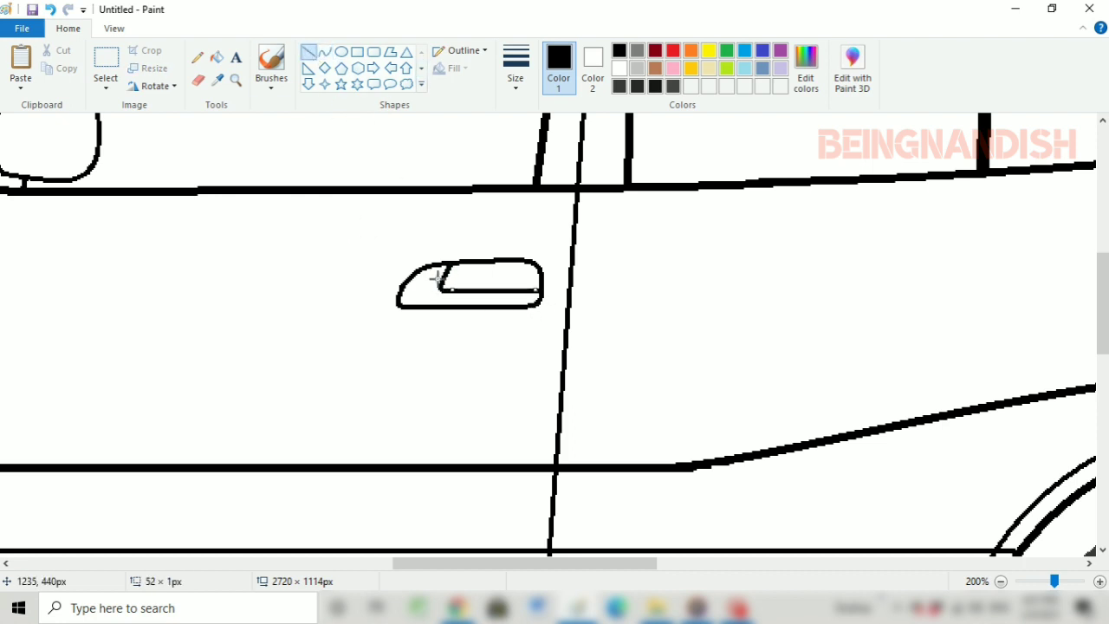
left_click_drag(435, 278, 535, 291)
Copy the front door handle and place the duplicate below the rear door's window, near the door's rear edge
left_click(114, 28)
left_click(55, 74)
left_click_drag(440, 563, 354, 563)
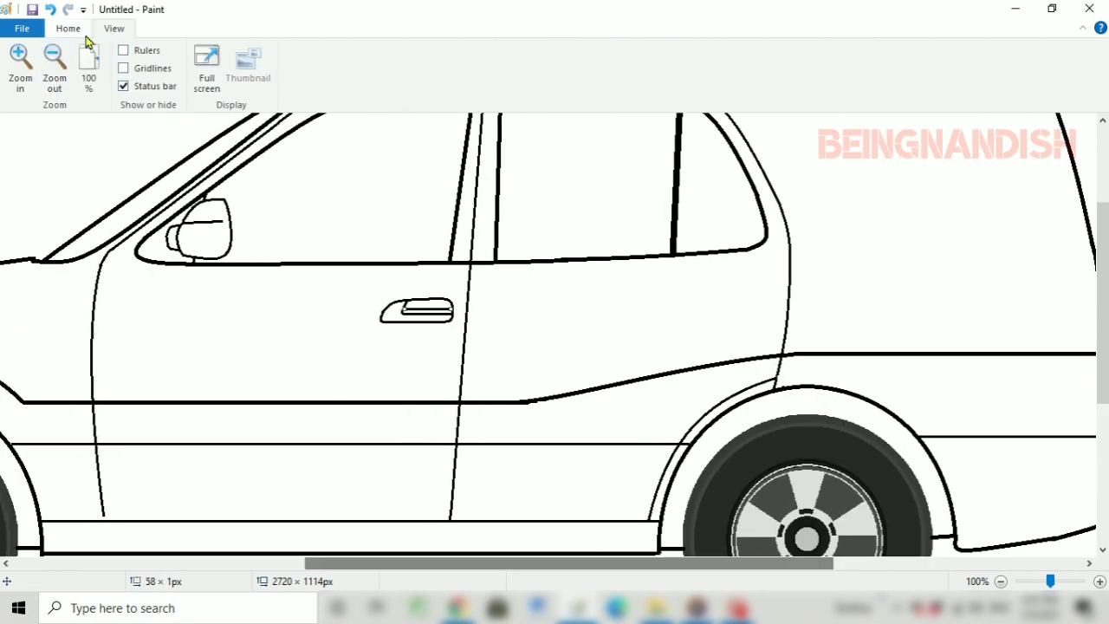
left_click(69, 30)
left_click(106, 59)
left_click_drag(367, 292, 407, 307)
right_click(408, 306)
left_click(438, 337)
right_click(332, 176)
left_click(372, 222)
left_click_drag(65, 134, 734, 299)
Shrink the front door handle slightly with Resize and Skew and shift it a little rearward
left_click(114, 28)
left_click(54, 65)
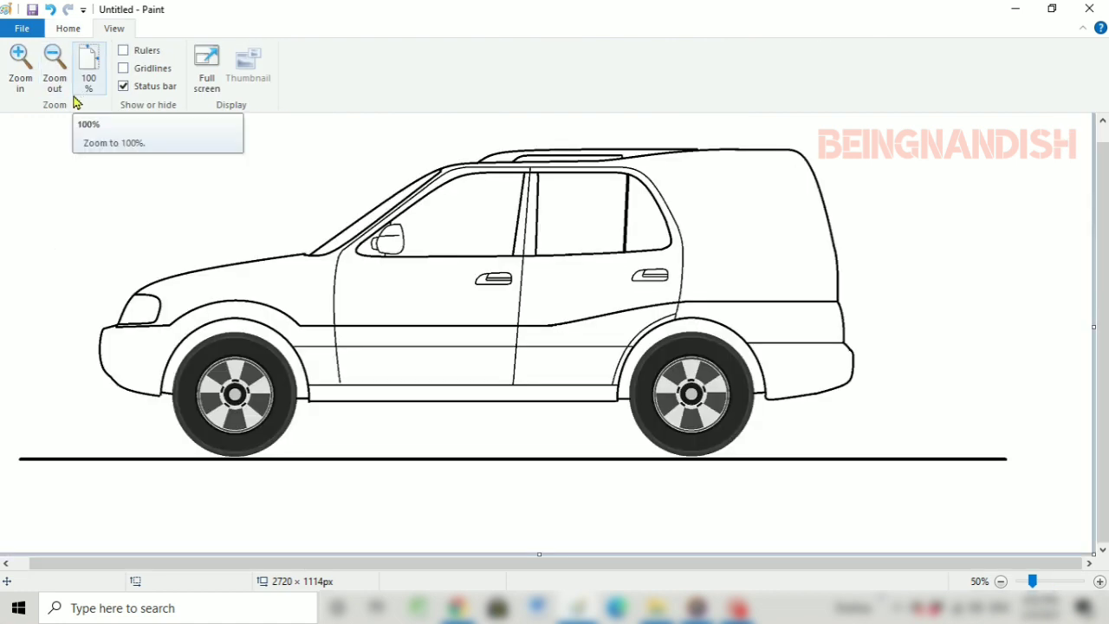
left_click(88, 69)
left_click(20, 65)
left_click_drag(481, 564, 563, 564)
left_click_drag(298, 274, 473, 373)
right_click(417, 324)
left_click(491, 479)
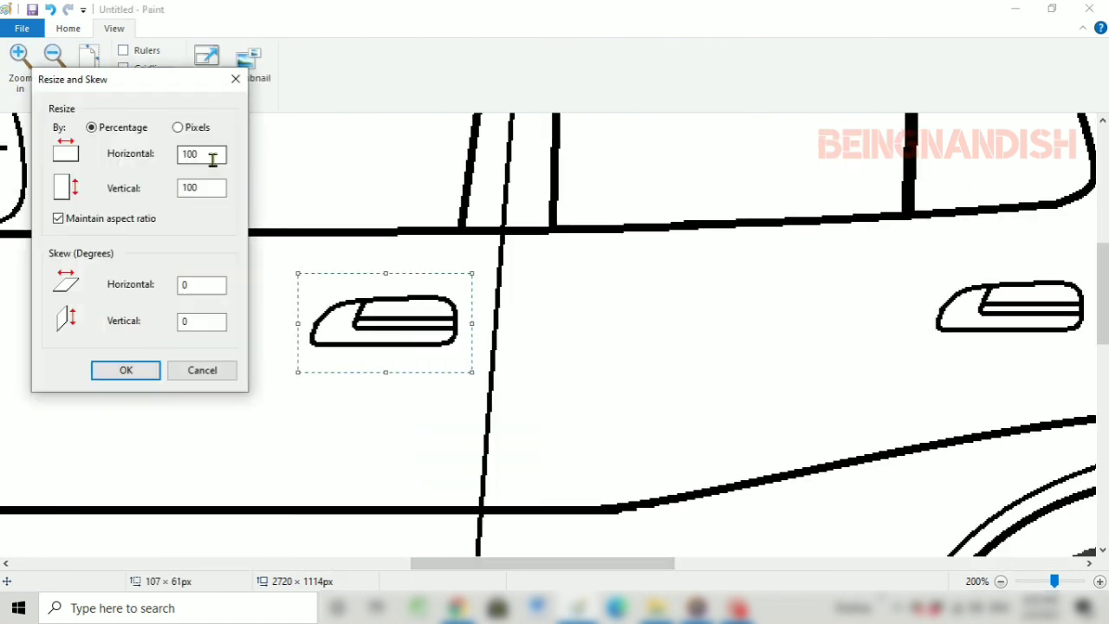
left_click(128, 372)
left_click_drag(373, 324, 388, 324)
Shrink the rear door handle slightly with Resize and Skew and shift it a little rearward
left_click_drag(469, 565, 625, 567)
left_click_drag(272, 272, 452, 354)
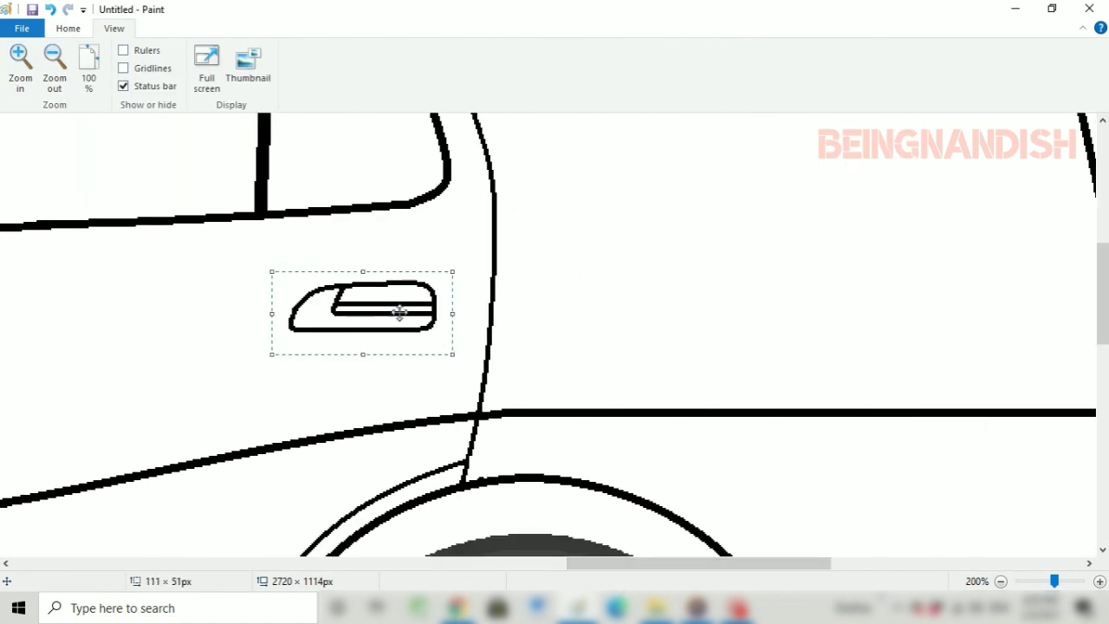
right_click(398, 314)
left_click(442, 469)
left_click(217, 156)
left_click(126, 370)
left_click_drag(358, 310, 376, 309)
left_click(294, 238)
Draw a small ellipse as a keyhole in the front end of the front door handle
left_click(23, 78)
left_click(55, 74)
left_click(55, 74)
left_click_drag(556, 563, 384, 563)
left_click(67, 27)
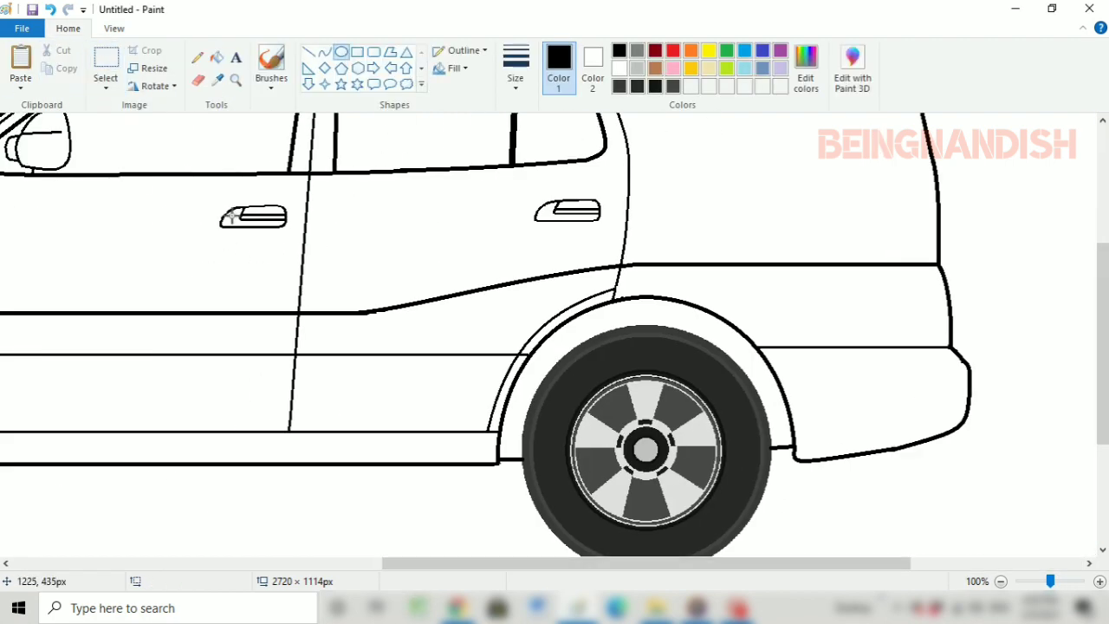
scroll(296, 192, "up", 3)
Draw a thin horizontal line below the roof from the rear door's upper corner to the car's rear edge
left_click_drag(591, 565, 704, 566)
left_click(308, 52)
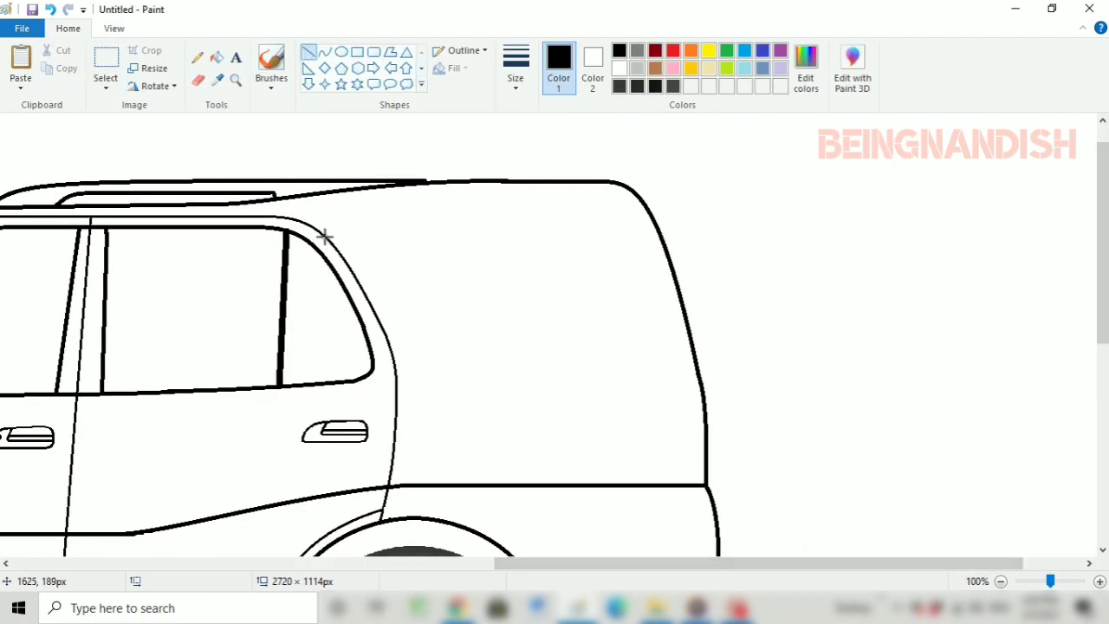
left_click_drag(325, 235, 657, 234)
Draw the rear quarter window's sloping, curved front edge and straight bottom edge with the third line thickness
left_click(515, 71)
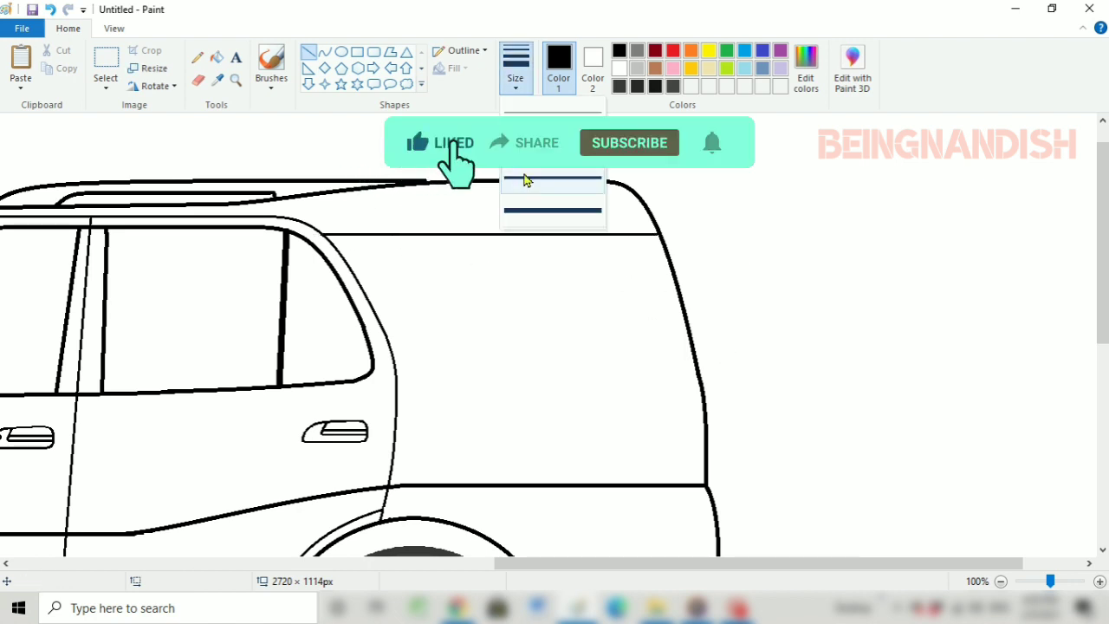
left_click(523, 179)
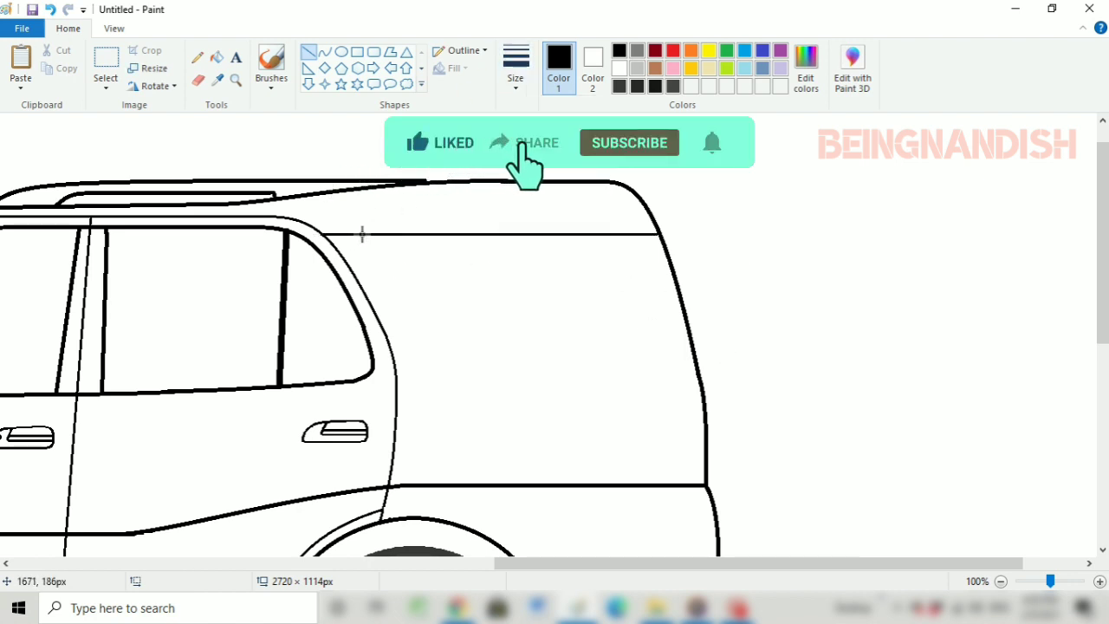
left_click_drag(362, 234, 461, 355)
key("ctrl+z")
left_click(323, 54)
mouse_move(359, 234)
left_mouse_down()
mouse_move(467, 362)
mouse_move(409, 364)
mouse_move(640, 365)
mouse_move(653, 340)
left_mouse_up()
left_click(308, 52)
Round the quarter window's lower rear corner with a curve about 33 × 41 px and draw its slanted rear edge
left_click(324, 52)
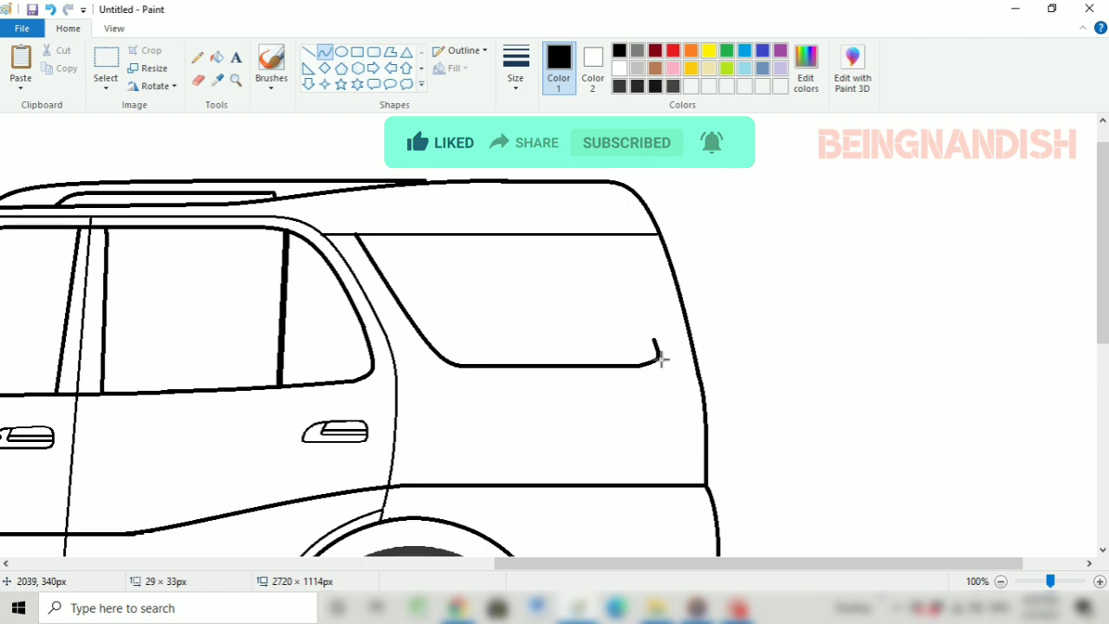
left_click(656, 352)
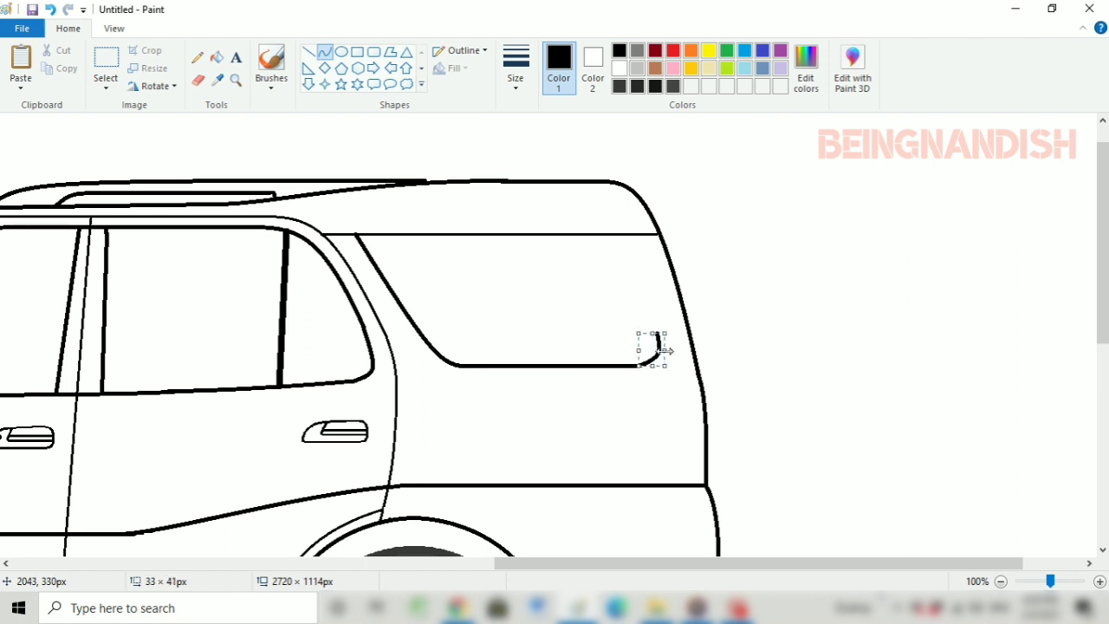
left_click(307, 52)
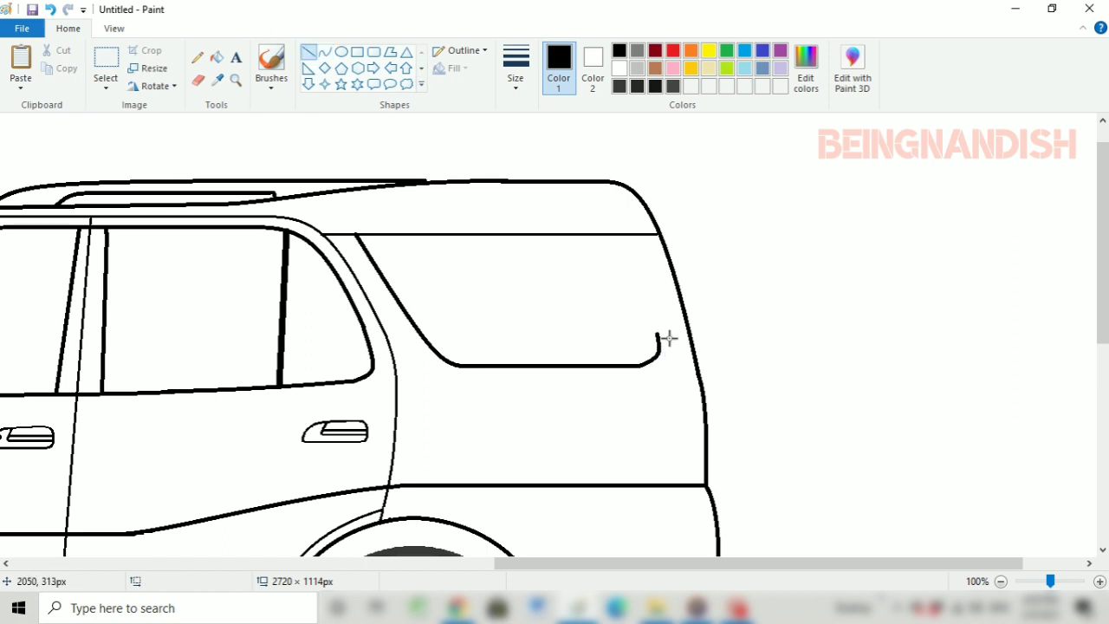
left_click_drag(658, 338, 620, 232)
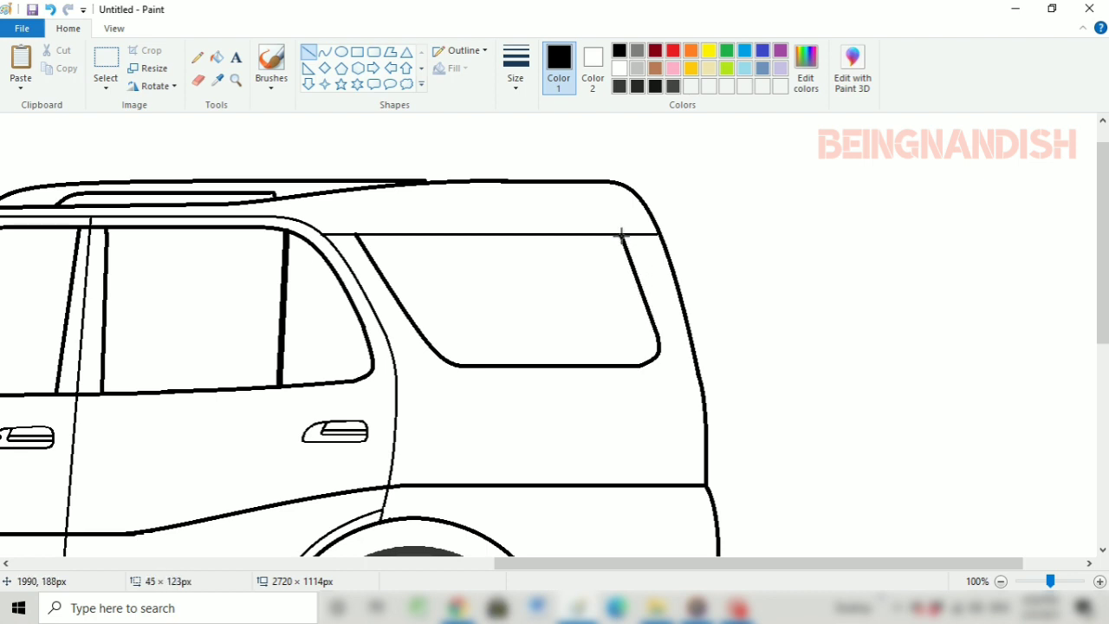
Erase the upper part of the car's rear edge and redraw it as a smooth curve about 84 × 243 px
left_click(197, 80)
left_click_drag(705, 400, 690, 317)
left_click(324, 52)
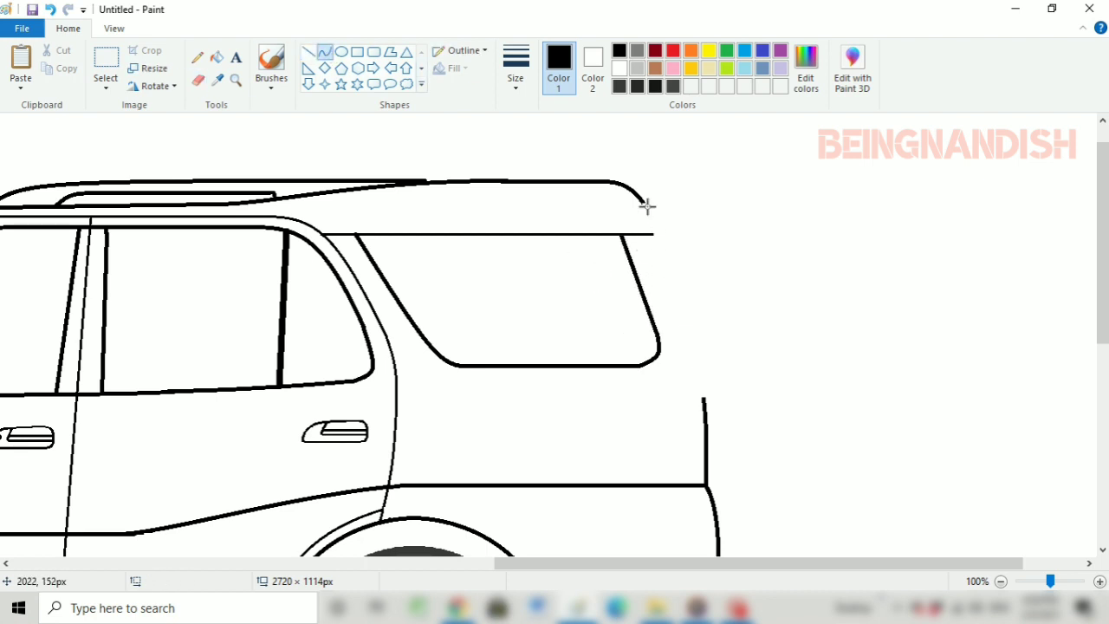
mouse_move(644, 203)
left_mouse_down()
mouse_move(705, 407)
mouse_move(711, 361)
mouse_move(709, 378)
left_mouse_up()
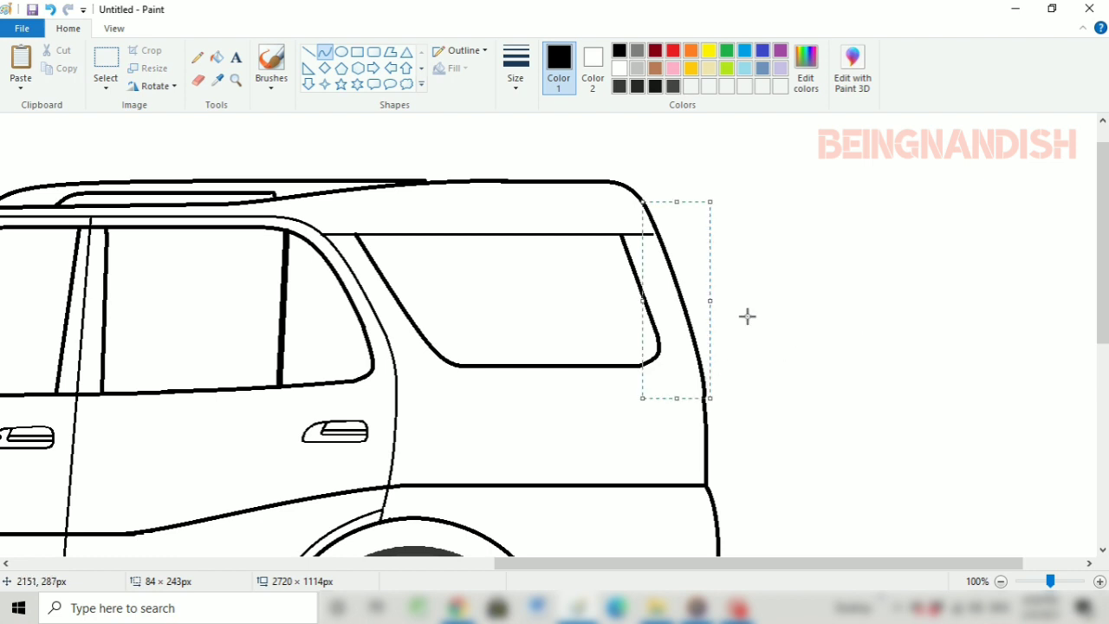
left_click(591, 456)
Extend the thin horizontal line above the quarter window to meet the redrawn rear edge, using the second line thickness
left_click(516, 69)
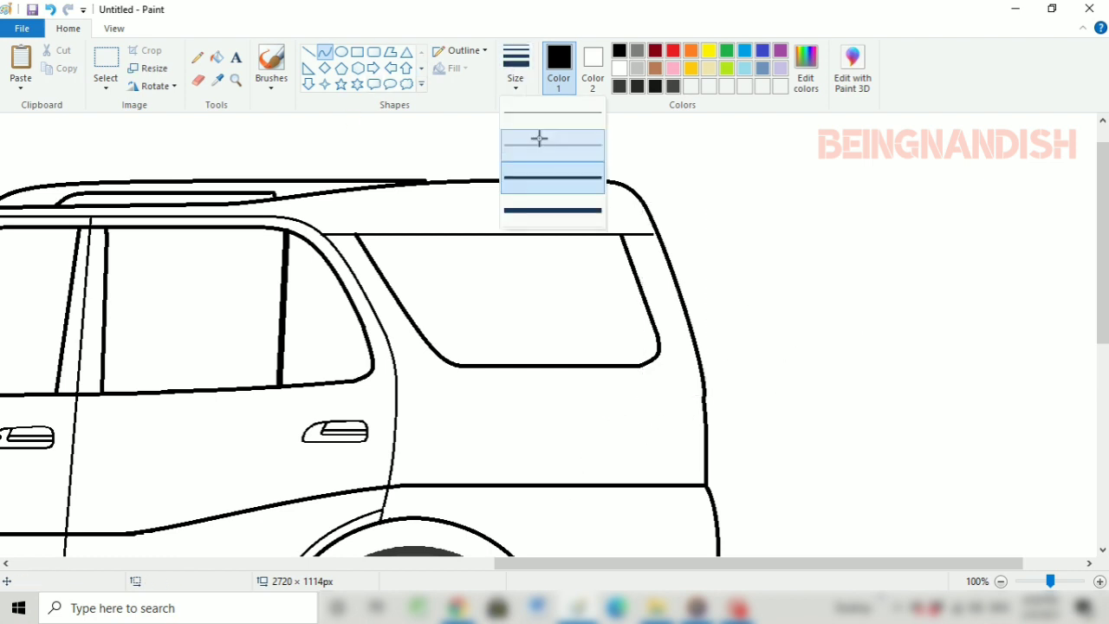
left_click(538, 139)
left_click_drag(652, 234, 675, 189)
left_click(51, 10)
left_click(309, 52)
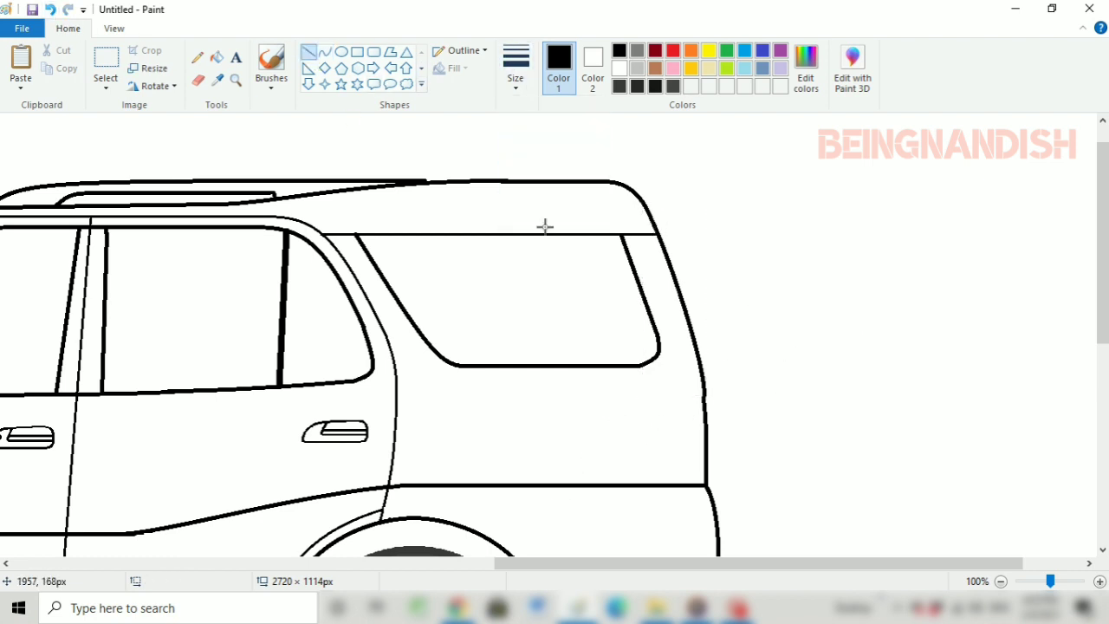
left_click(198, 81)
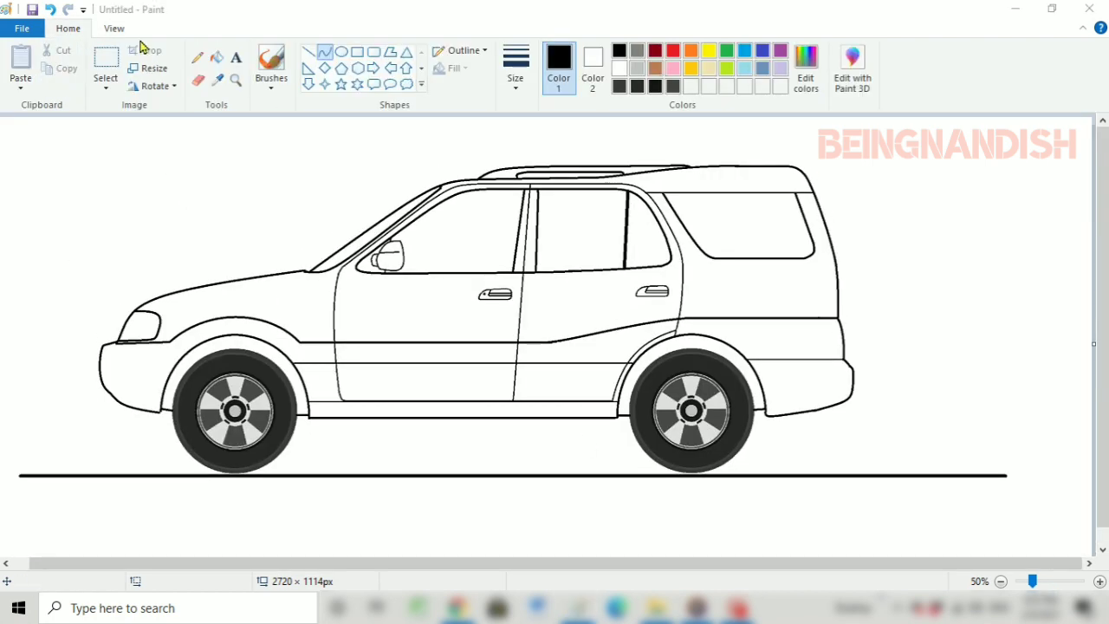
Draw thin lines continuing the quarter window's front and rear edges up to the roof, plus a short horizontal line at the front one
left_click(113, 28)
left_click(20, 65)
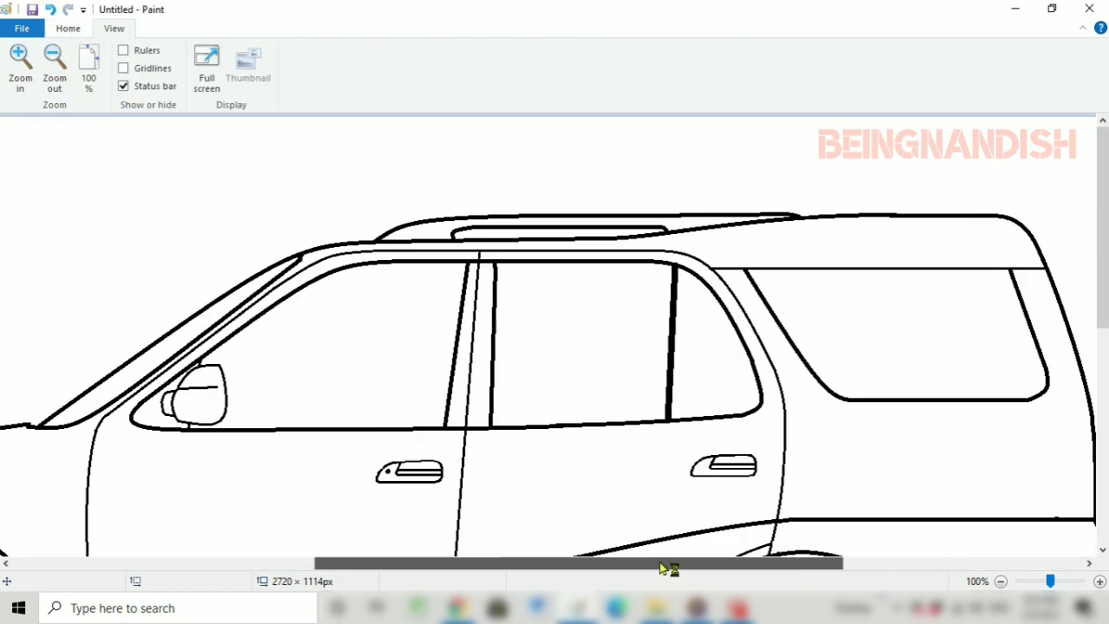
left_click_drag(668, 564, 834, 564)
left_click(68, 29)
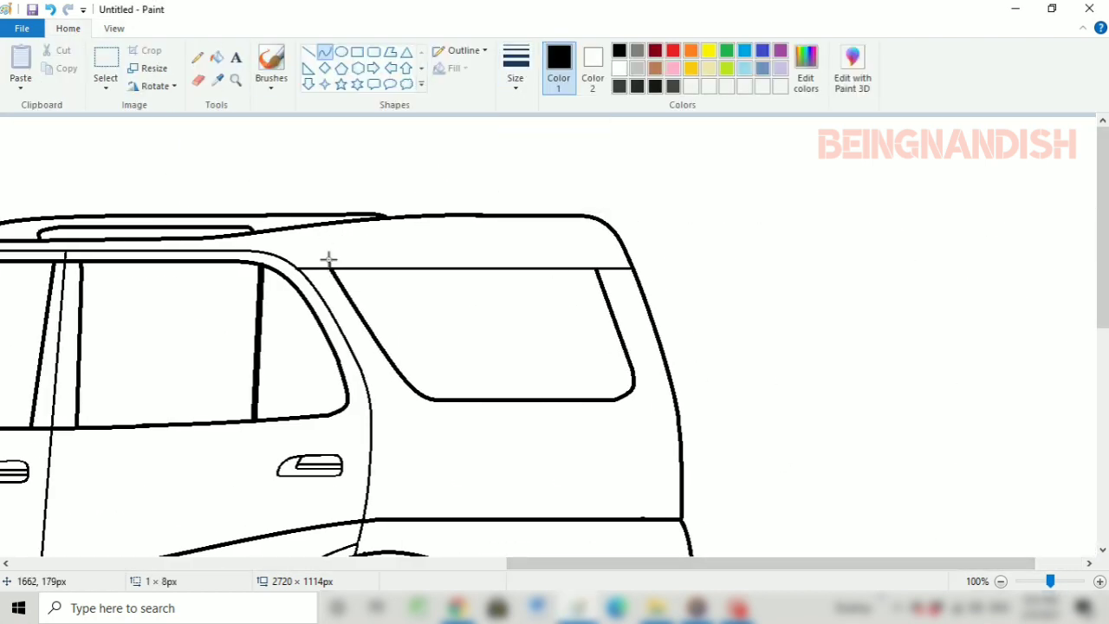
left_click_drag(328, 258, 308, 226)
left_click(309, 52)
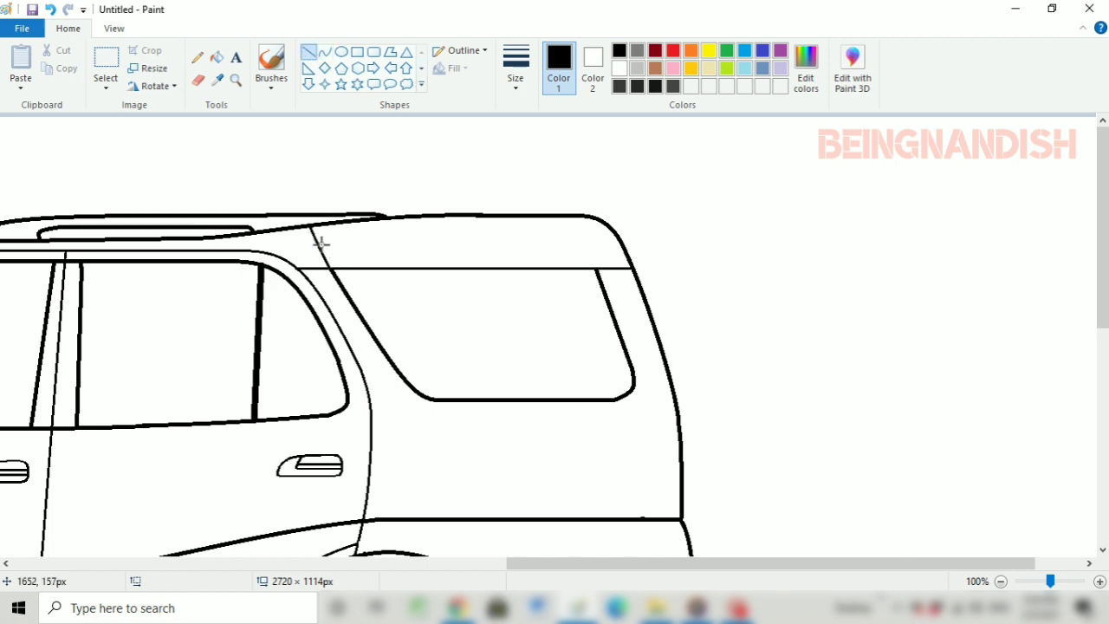
left_click(304, 171)
left_click(56, 11)
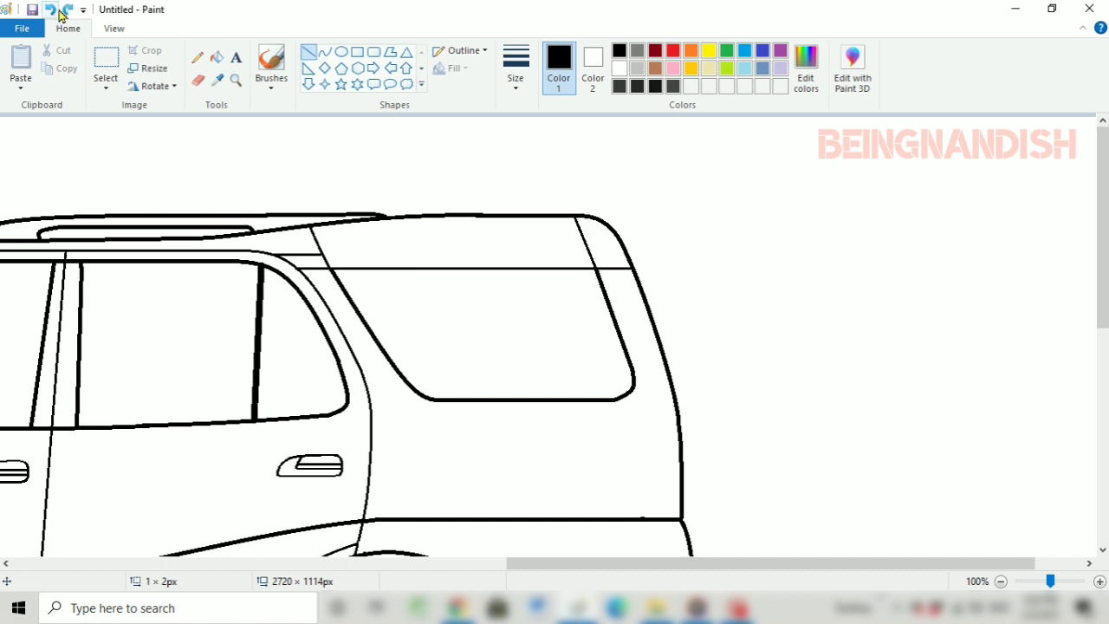
Erase the rounded rear roof corner and sketch a pointed spoiler there with the third line thickness
left_click(198, 80)
left_click(324, 52)
left_click(516, 67)
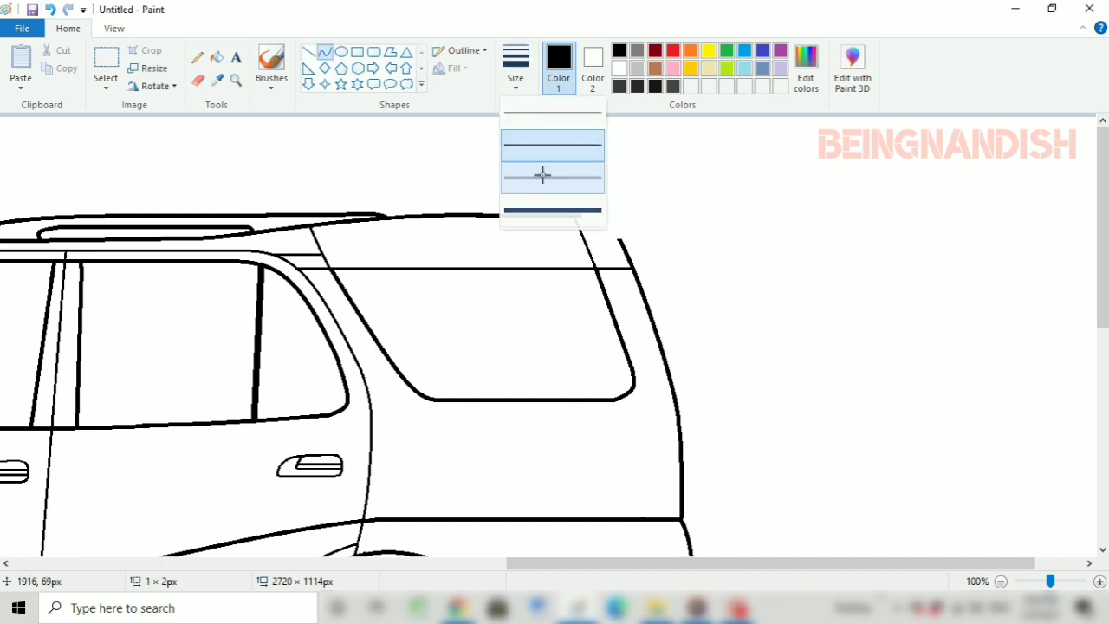
left_click(542, 175)
left_click_drag(577, 215, 620, 240)
left_click_drag(654, 217, 665, 213)
mouse_move(661, 212)
left_mouse_down()
mouse_move(640, 213)
mouse_move(673, 220)
mouse_move(639, 220)
mouse_move(681, 220)
mouse_move(622, 240)
mouse_move(637, 222)
mouse_move(627, 218)
mouse_move(636, 226)
left_mouse_up()
Rework the spoiler with a rounded tip and a raised curved top edge about 61 × 11 px at its front
left_click(198, 80)
left_click(329, 55)
left_click(199, 80)
left_click(326, 53)
mouse_move(667, 207)
left_mouse_down()
mouse_move(683, 200)
mouse_move(676, 208)
left_mouse_up()
left_click_drag(632, 209, 654, 211)
left_click(614, 152)
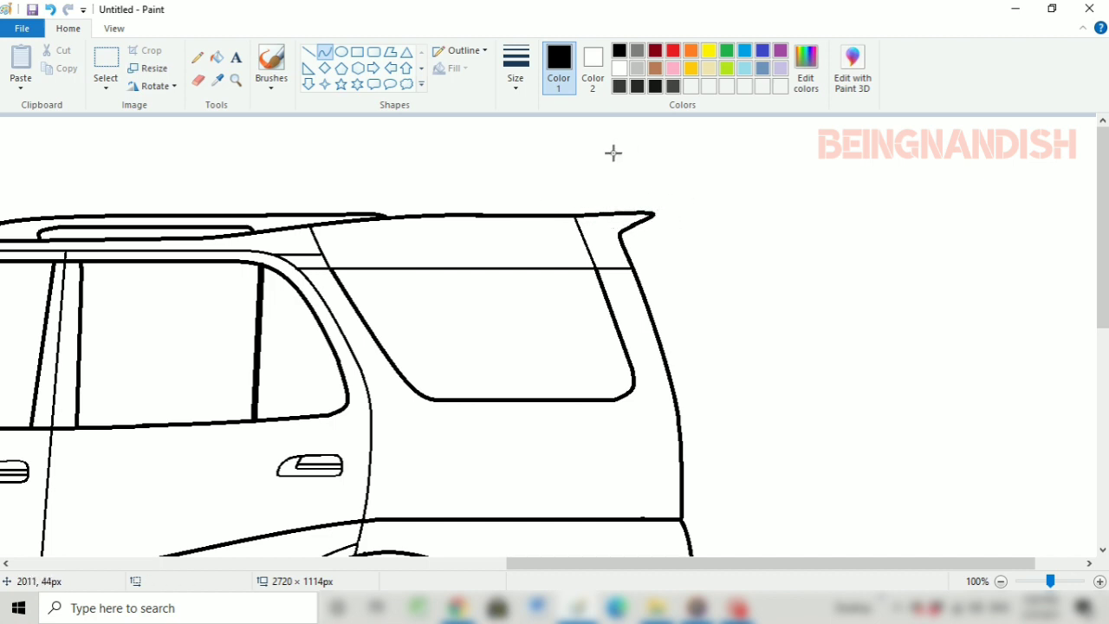
key("ctrl+z")
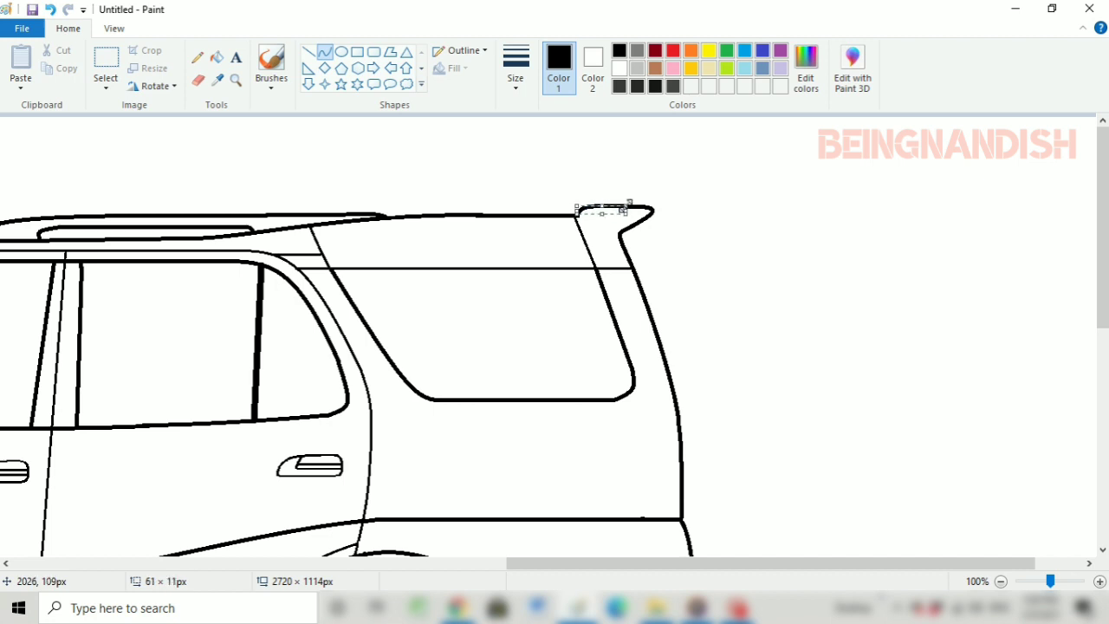
Erase the rear roof section ahead of the spoiler and redraw it as a straight horizontal line
left_click(198, 81)
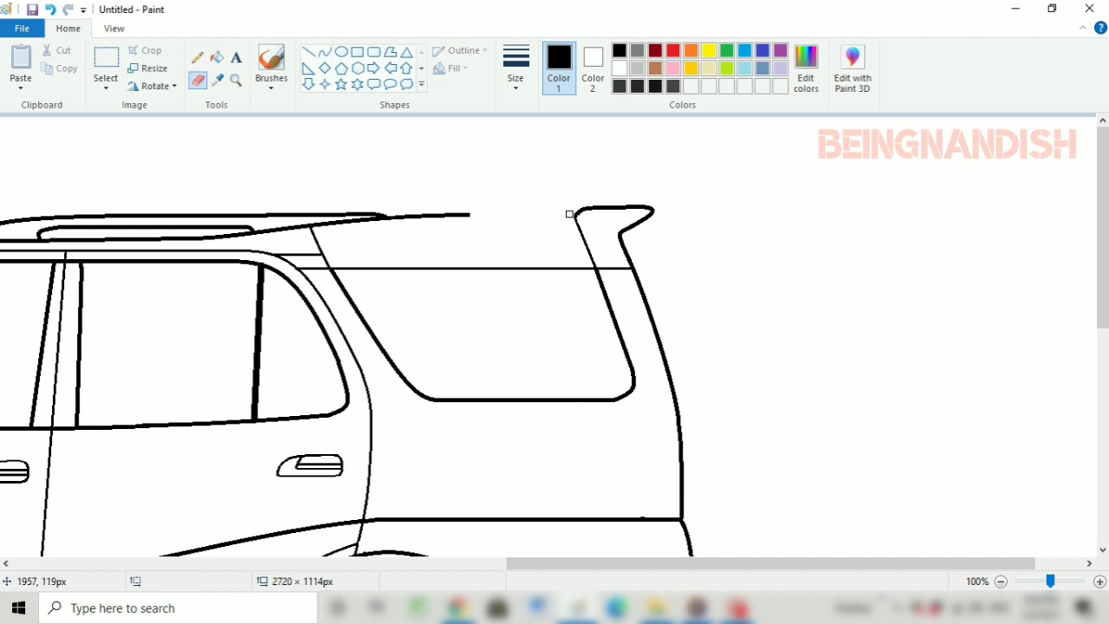
left_click(307, 52)
left_click_drag(470, 215, 576, 214)
Draw a long, narrow rounded rectangle between the roof and the quarter window with the second line thickness
left_click(516, 65)
left_click(527, 148)
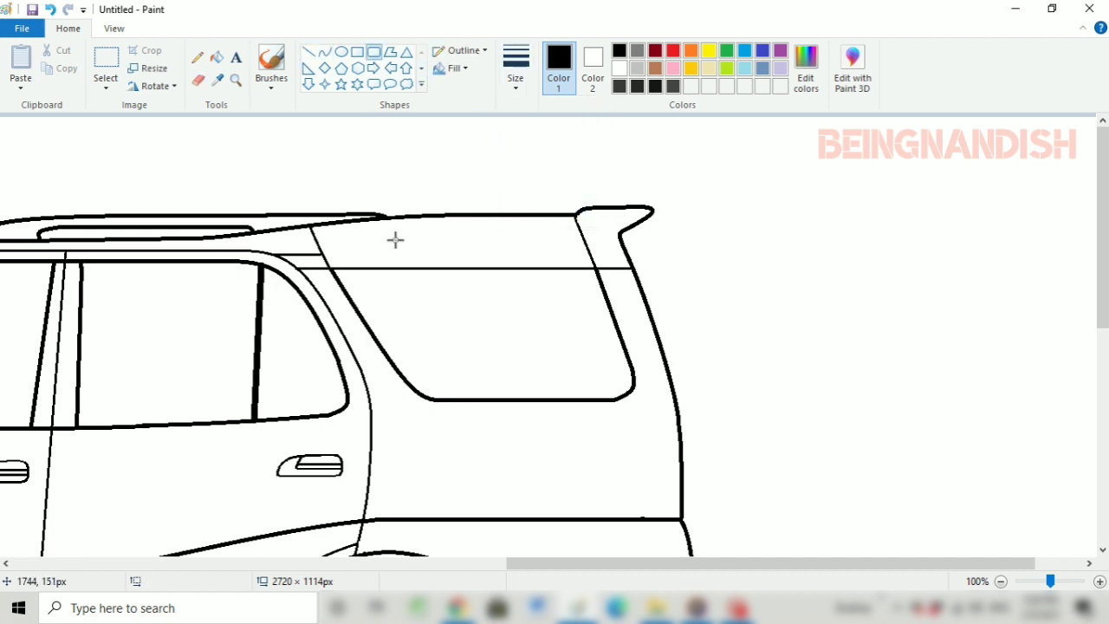
left_click_drag(378, 235, 554, 248)
left_click_drag(486, 238, 483, 234)
left_click_drag(550, 231, 540, 230)
left_click(540, 196)
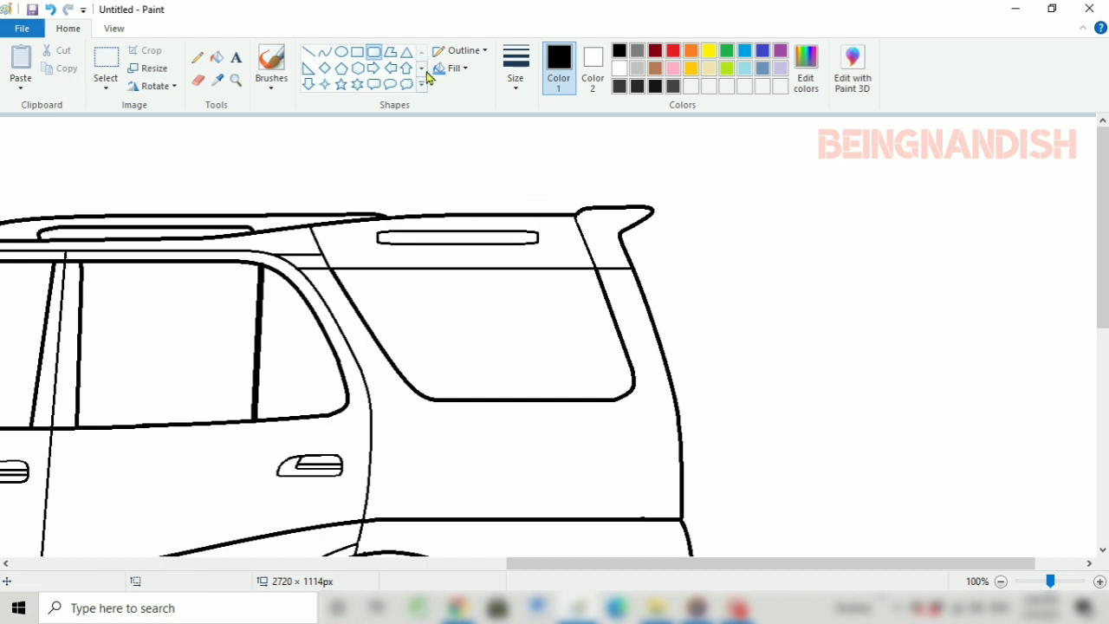
Draw a thin inner outline along the quarter window's curved front edge, bottom edge and slanted rear edge
left_click(324, 51)
left_click_drag(345, 270, 442, 390)
left_click_drag(429, 380, 416, 385)
left_click(307, 51)
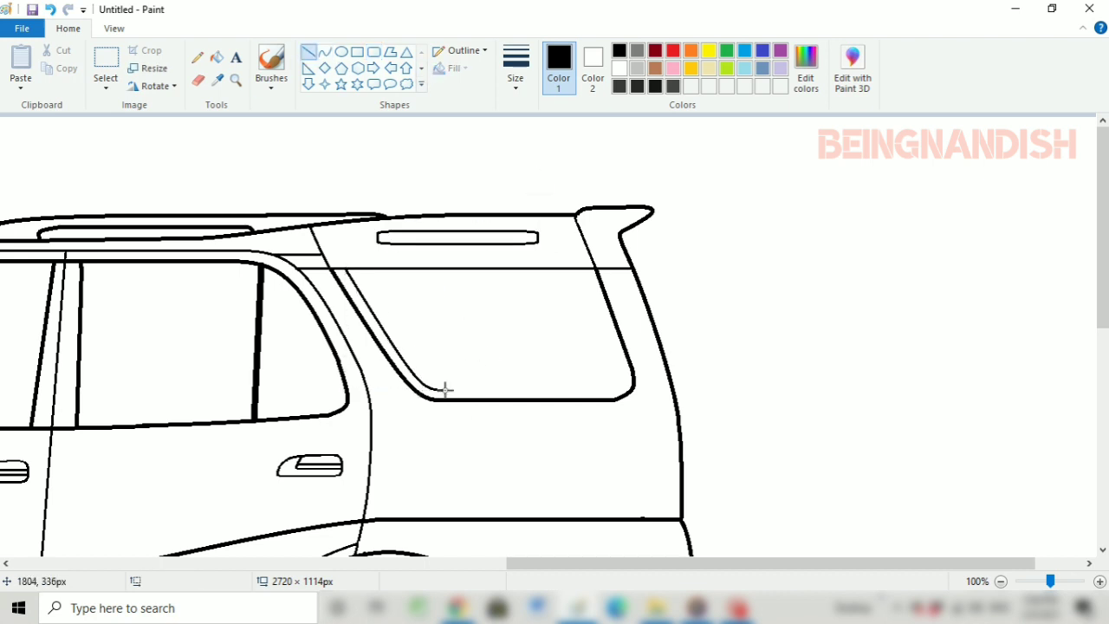
left_click_drag(587, 271, 624, 373)
left_click(114, 28)
left_click(54, 73)
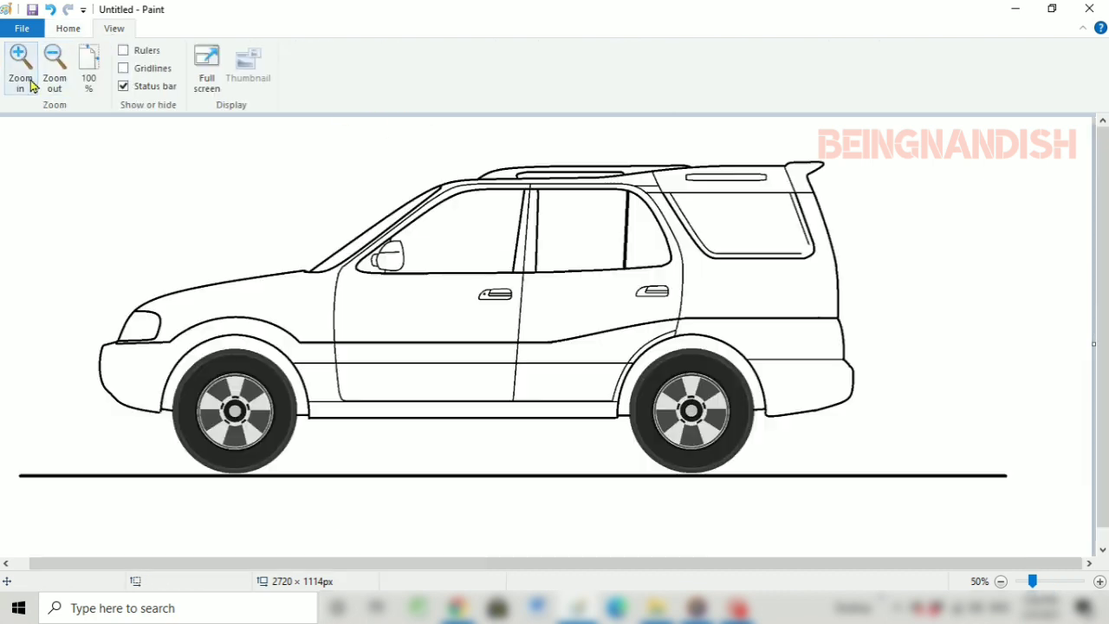
Join the inner window outline's lower rear corner with a curve about 28 × 25 px
left_click(29, 80)
left_click_drag(520, 563, 848, 566)
left_click(22, 74)
scroll(780, 389, "down", 3)
left_click(67, 29)
left_click(325, 51)
left_click_drag(580, 403, 552, 444)
left_click_drag(575, 426, 594, 424)
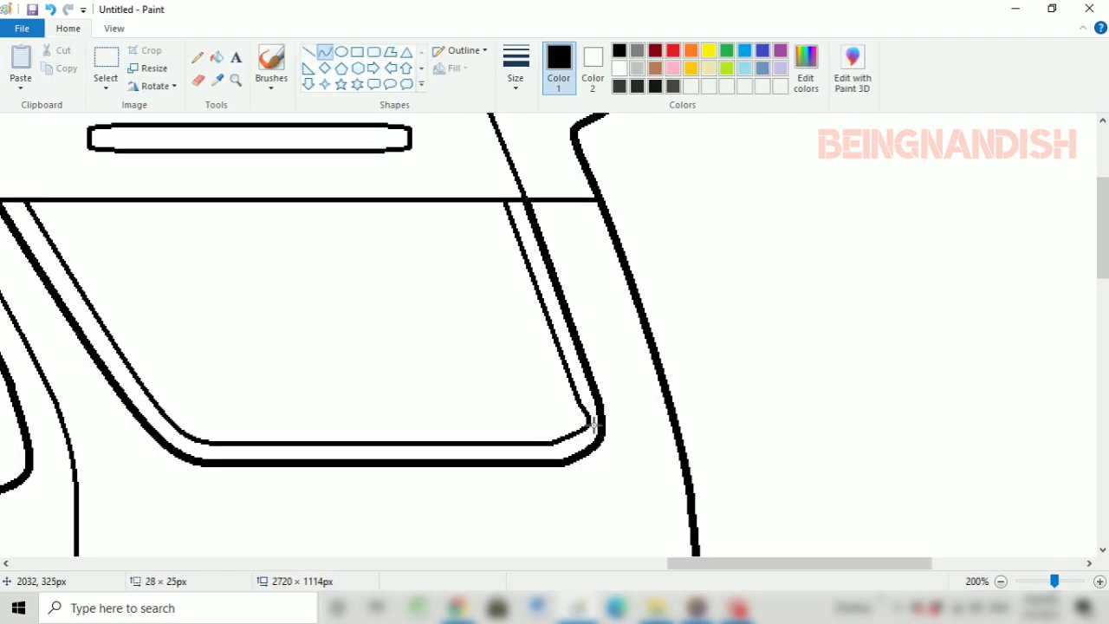
Draw a straight horizontal line along the inside of the upper edge of the narrow rounded rectangle above the quarter window
left_click(114, 29)
left_click(55, 71)
left_click(67, 29)
left_click(309, 52)
left_click_drag(284, 122, 435, 122)
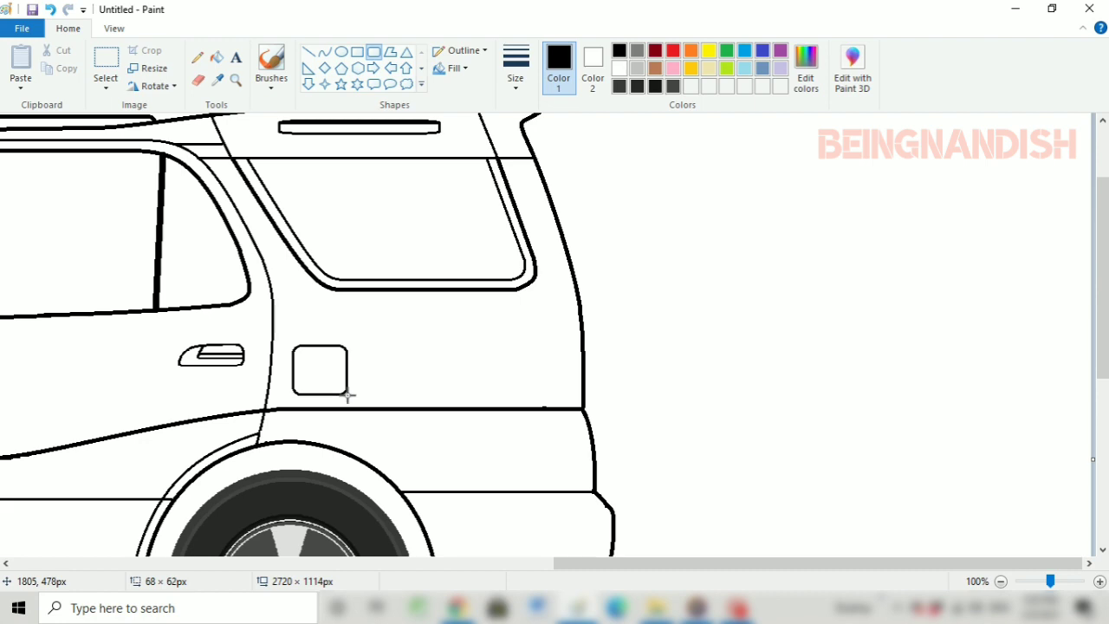
Draw a rounded rectangle about 68 × 62 px as a fuel lid above the rear wheel arch, behind the rear door
left_click_drag(348, 395, 349, 398)
left_click(113, 28)
left_click(54, 65)
scroll(228, 256, "up", 1)
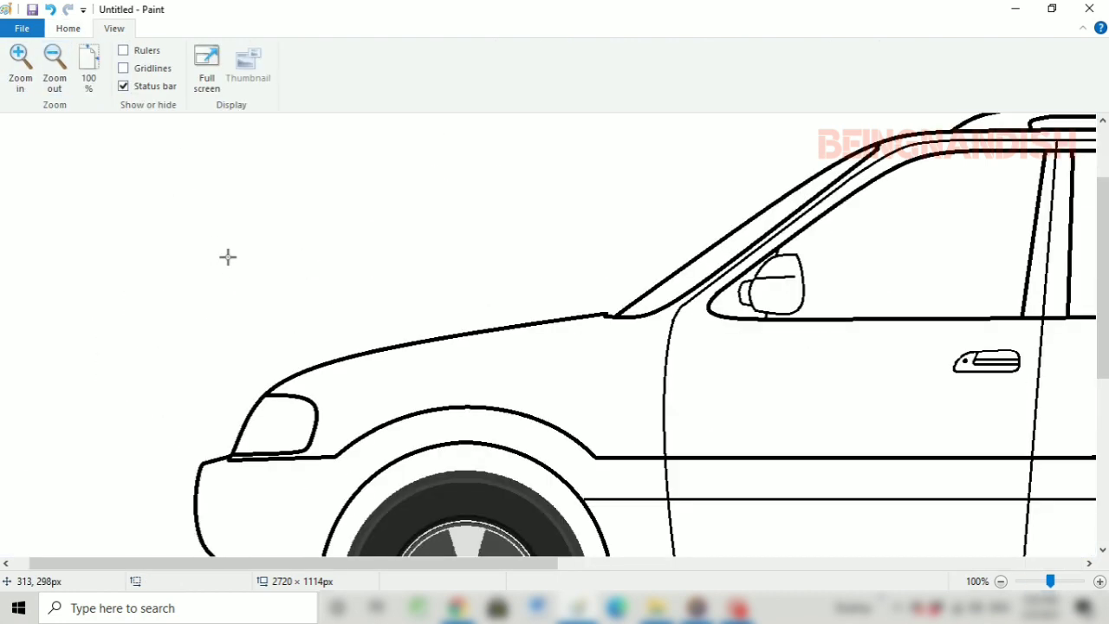
Draw a horizontal line along the sill between the wheel arches and a narrow rounded rectangle below it as a side step
left_click_drag(277, 563, 530, 563)
left_click(68, 30)
left_click(198, 80)
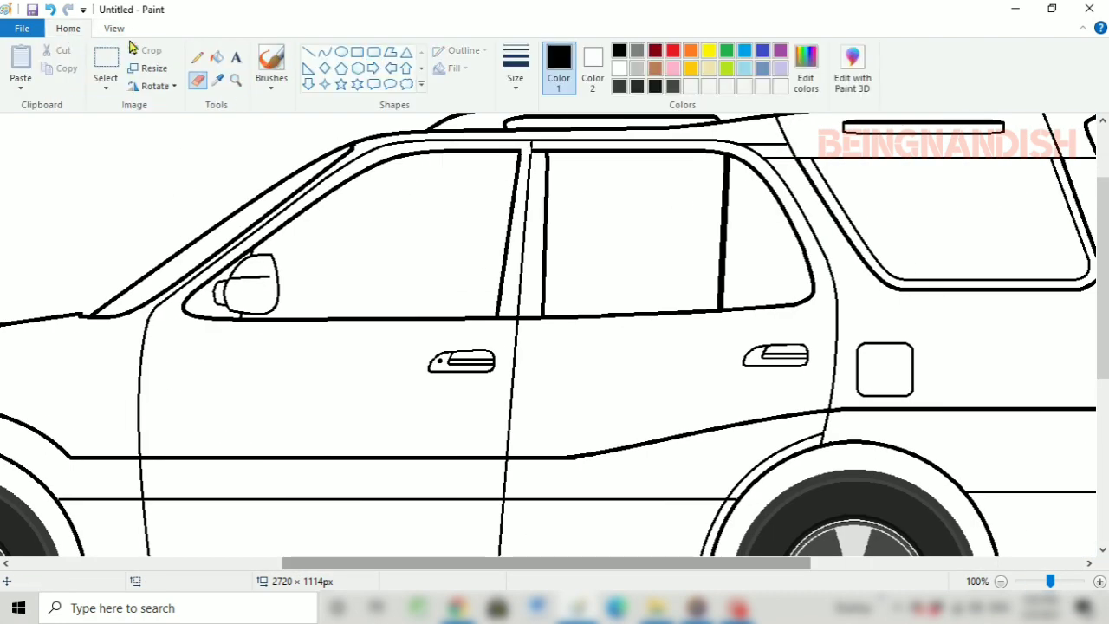
scroll(466, 343, "down", 3)
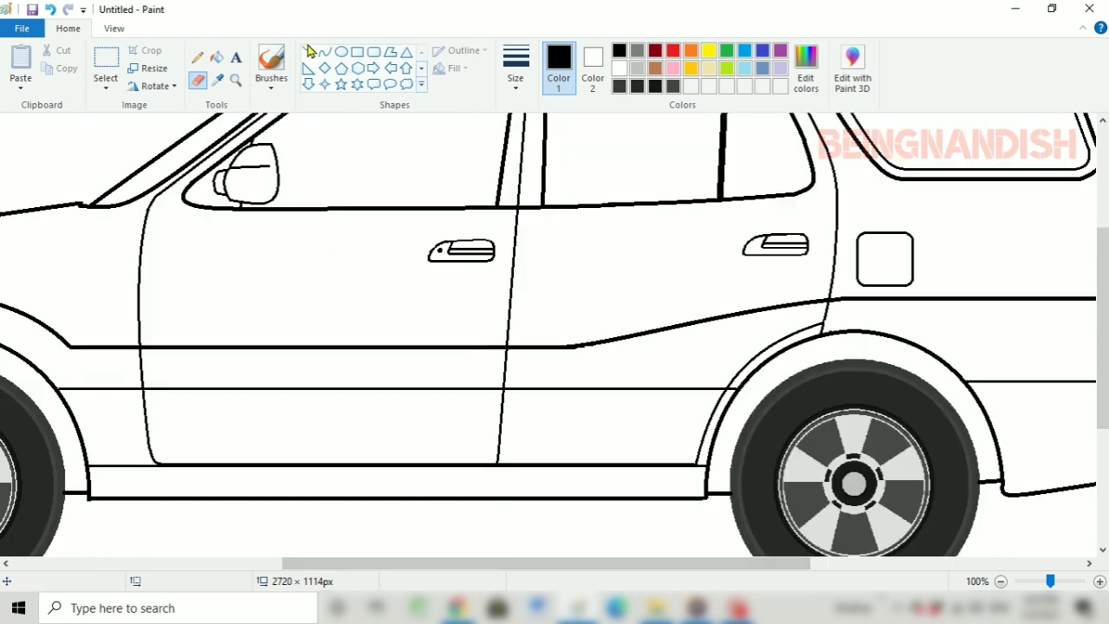
left_click(309, 52)
left_click_drag(90, 479, 708, 513)
left_click(373, 52)
mouse_move(104, 482)
left_mouse_down()
mouse_move(334, 499)
mouse_move(693, 499)
mouse_move(696, 479)
left_mouse_up()
left_click(374, 438)
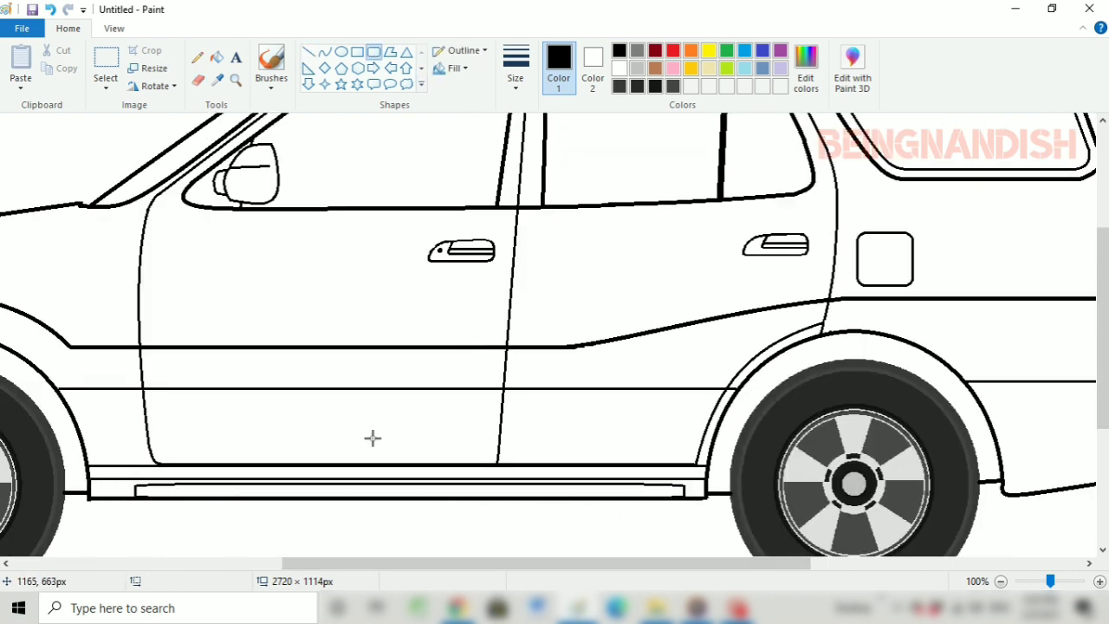
Draw a rounded rectangle about 30 × 18 px as a side indicator on the front fender, ahead of the front door
scroll(236, 424, "up", 3)
left_click_drag(436, 564, 344, 565)
left_click_drag(284, 365, 306, 378)
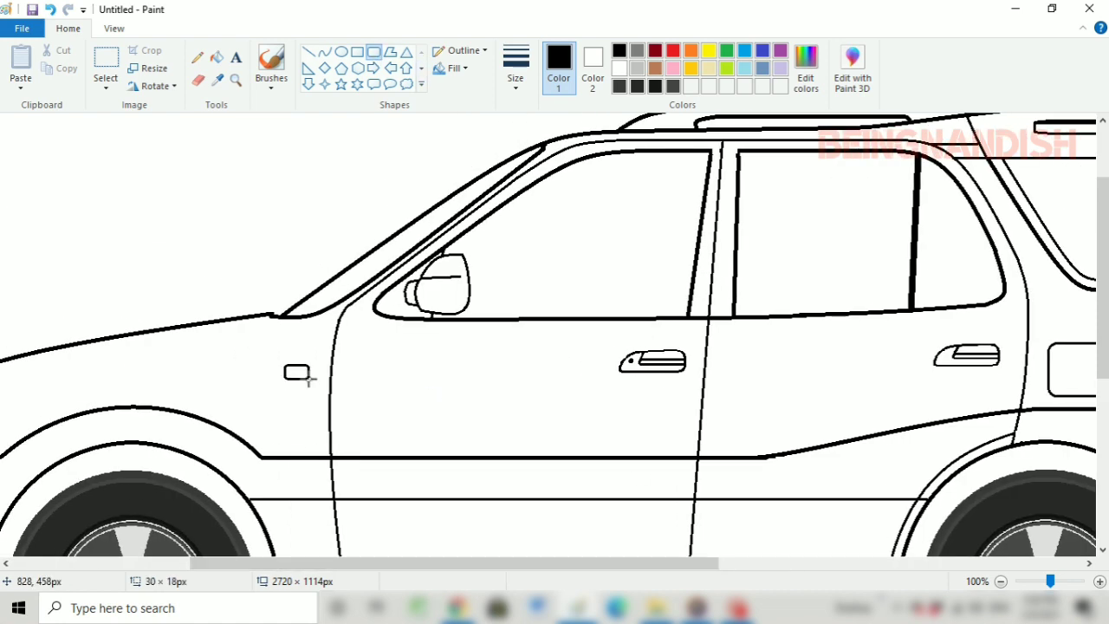
Draw a thick tail lamp outline at the rear body edge above the crease line, with a straight front side and curved top
left_click_drag(383, 563, 678, 563)
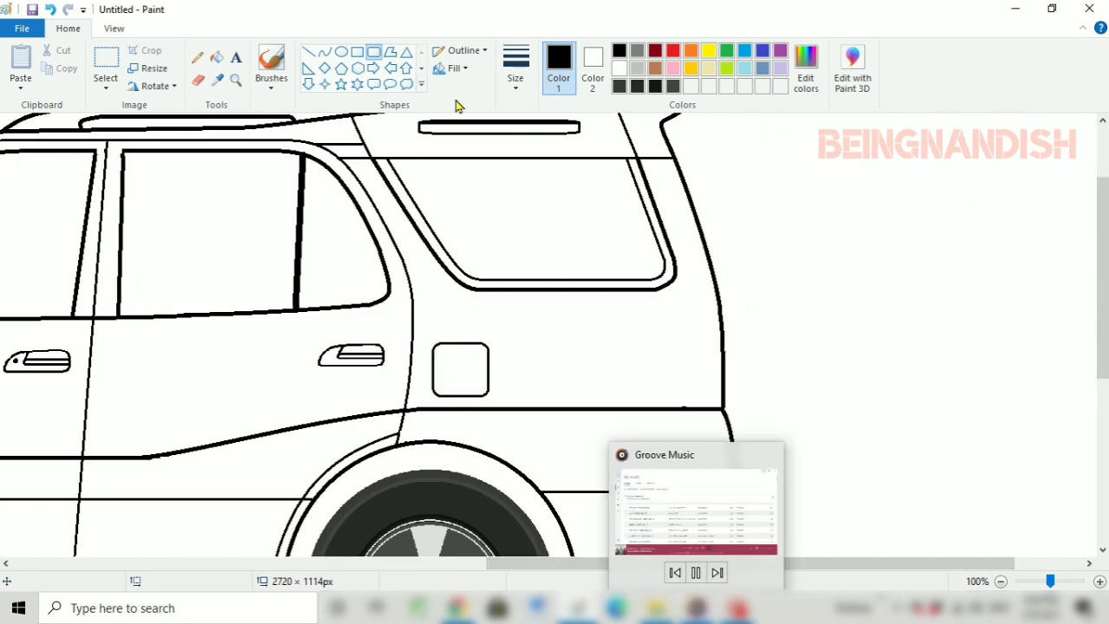
left_click(515, 68)
left_click(556, 151)
key("ctrl+z")
left_click_drag(718, 311, 689, 408)
left_click(325, 53)
left_click_drag(704, 349, 690, 321)
left_click_drag(688, 361, 685, 360)
Draw a small, thinner upright ellipse at the tail lamp's rear edge and paint out in white the part extending past the body
left_click(341, 52)
left_click(520, 65)
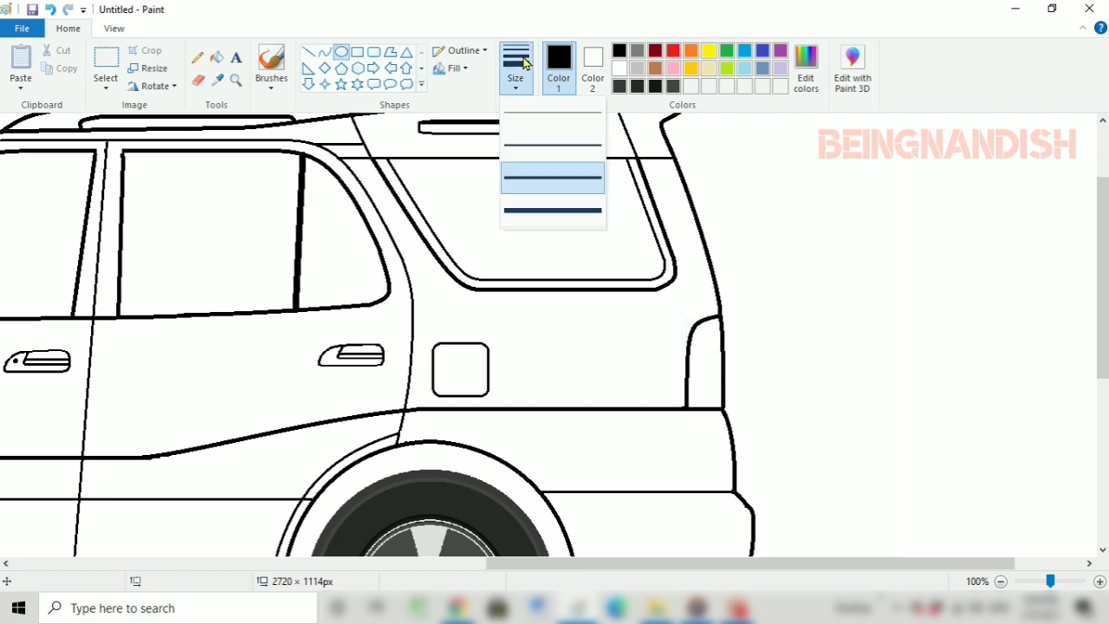
left_click(552, 145)
mouse_move(731, 400)
left_mouse_down()
mouse_move(707, 354)
mouse_move(731, 394)
left_mouse_up()
left_click(753, 314)
left_click(308, 52)
left_click(620, 68)
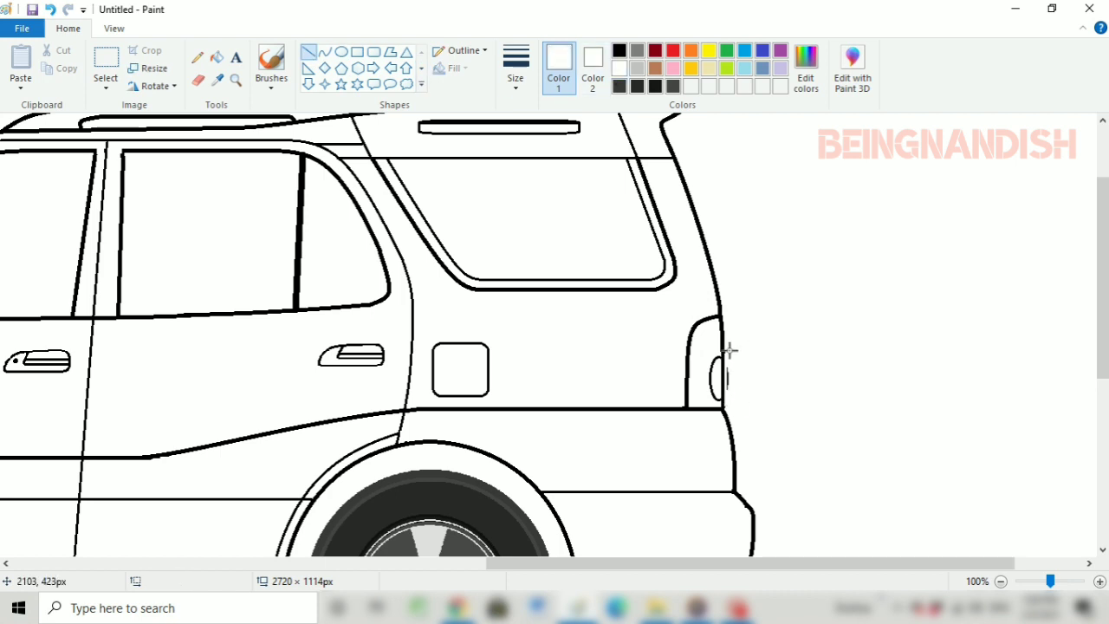
Draw a black upright rounded rectangle about 102 × 307 px as the spare wheel and place it against the car's rear edge
left_click(619, 51)
left_click(374, 52)
mouse_move(721, 237)
left_mouse_down()
mouse_move(800, 380)
mouse_move(803, 487)
left_mouse_up()
scroll(762, 347, "down", 2)
mouse_move(767, 364)
left_mouse_down()
mouse_move(449, 369)
mouse_move(786, 354)
left_mouse_up()
scroll(792, 243, "up", 2)
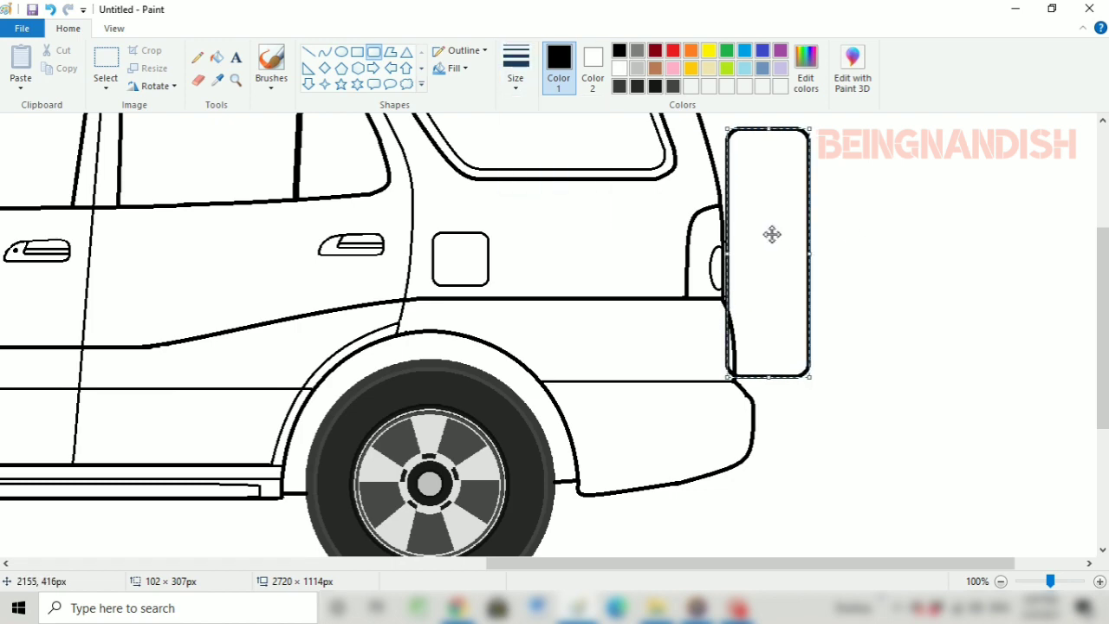
left_click(857, 221)
Erase the spare wheel outline where it overlaps the lower rear body, and erase its upper rear corner
scroll(863, 217, "up", 2)
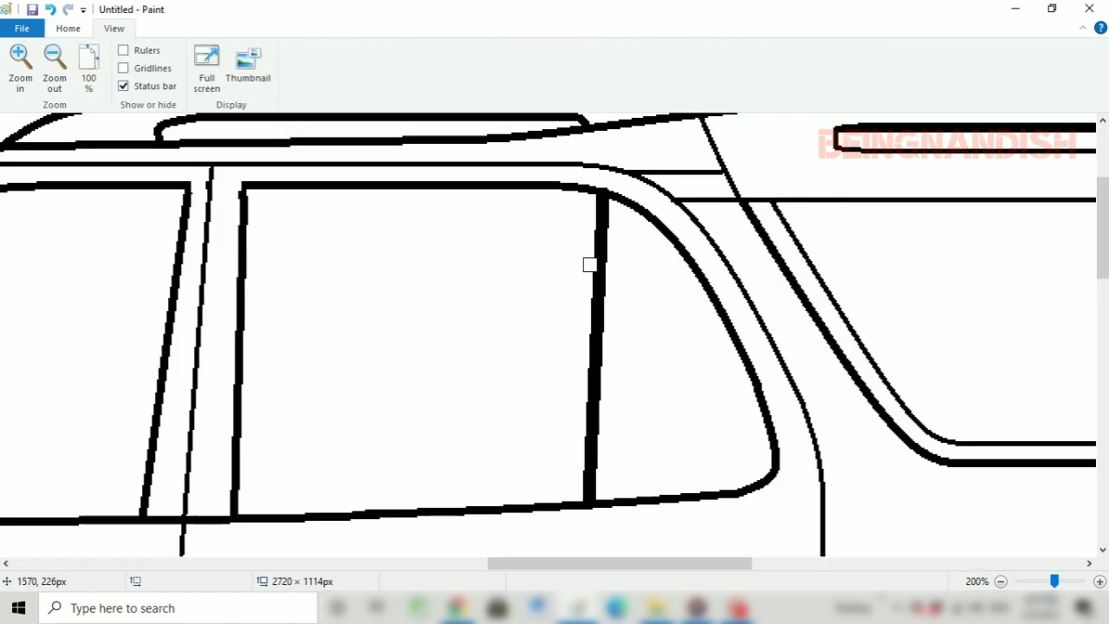
scroll(597, 363, "down", 3)
scroll(606, 468, "right", 5)
scroll(615, 407, "down", 1)
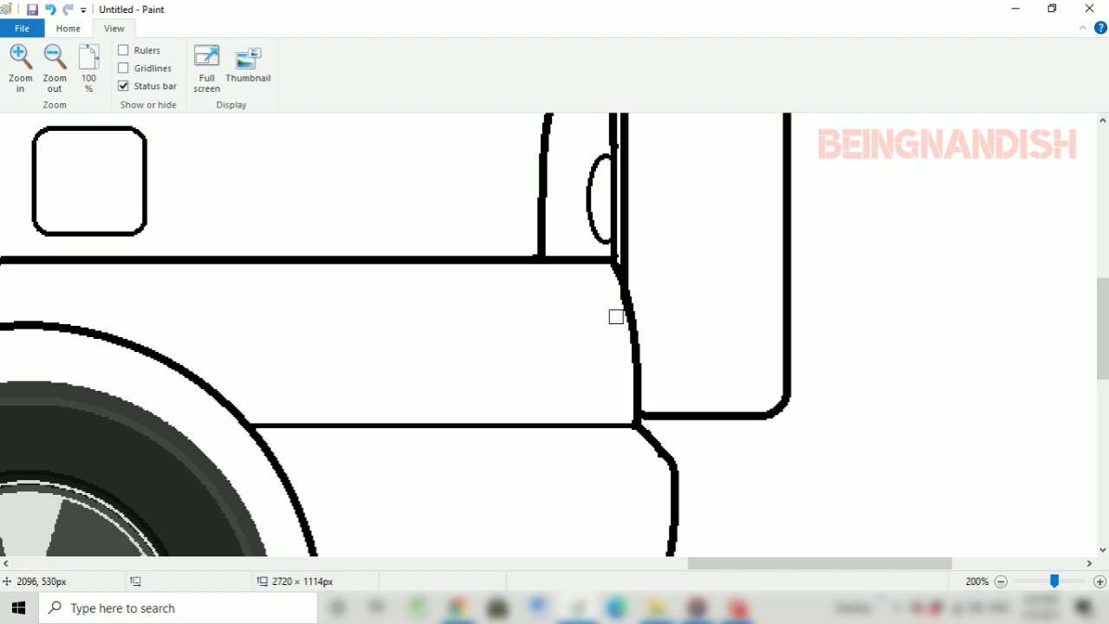
scroll(615, 317, "up", 3)
left_click(68, 29)
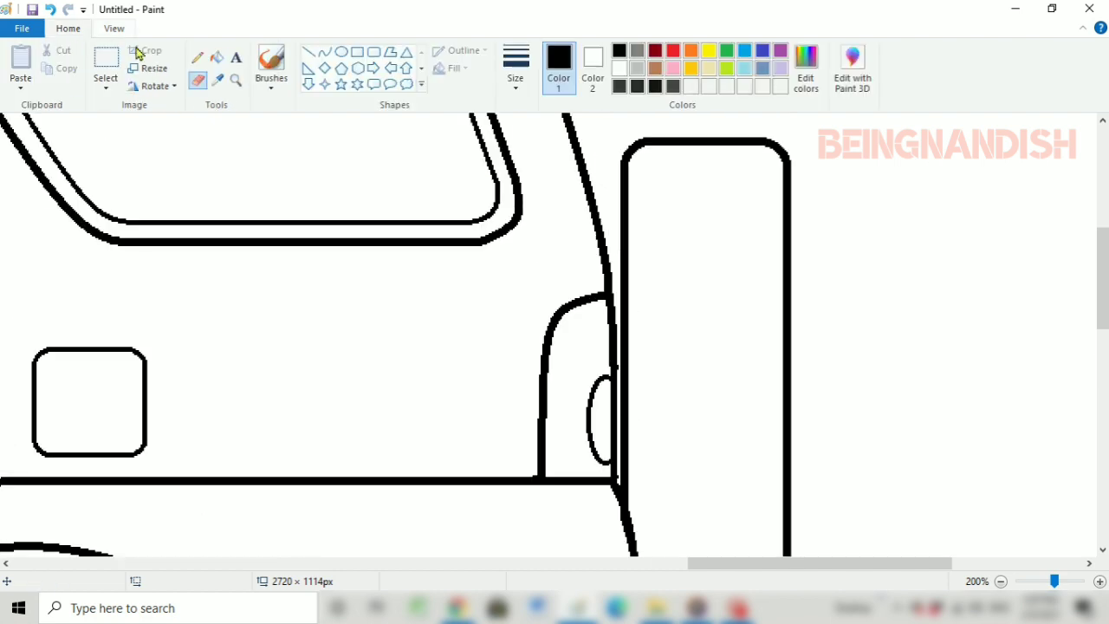
left_click(324, 56)
left_click_drag(730, 141, 788, 230)
mouse_move(789, 226)
left_mouse_down()
mouse_move(776, 156)
mouse_move(772, 199)
mouse_move(787, 234)
left_mouse_up()
left_click(777, 158)
left_click(836, 192)
left_click(198, 81)
key("ctrl+z")
Draw a curve about 37 × 56 px as the spare wheel's upper rear corner and join it to the top edge
left_click(326, 57)
left_click_drag(787, 227, 769, 154)
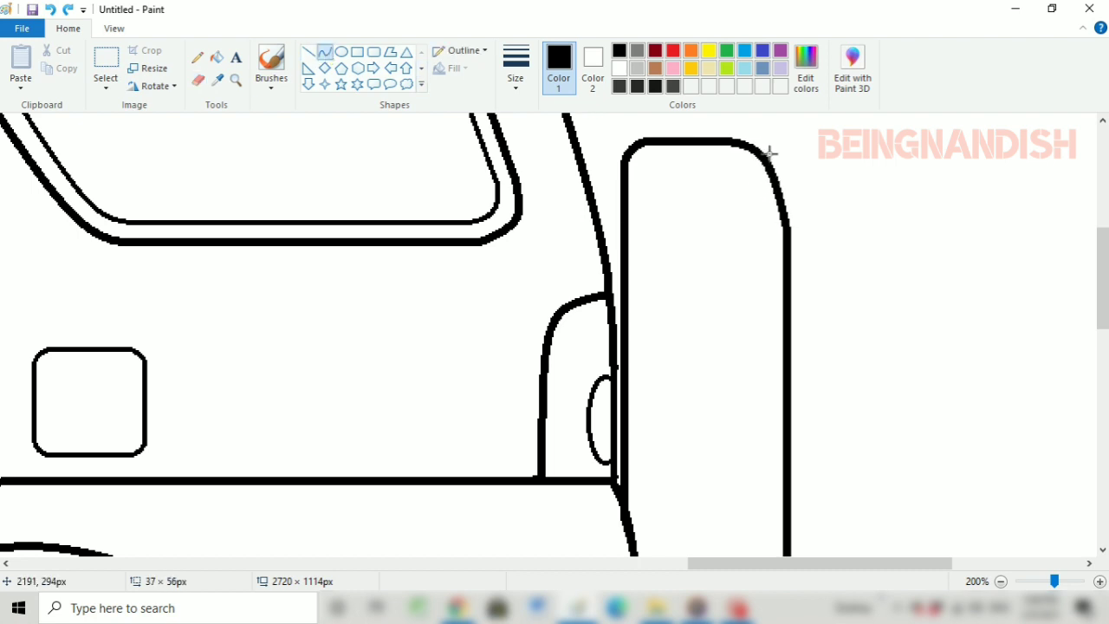
left_click(781, 179)
left_click_drag(728, 185, 739, 185)
left_click(846, 179)
left_click(309, 53)
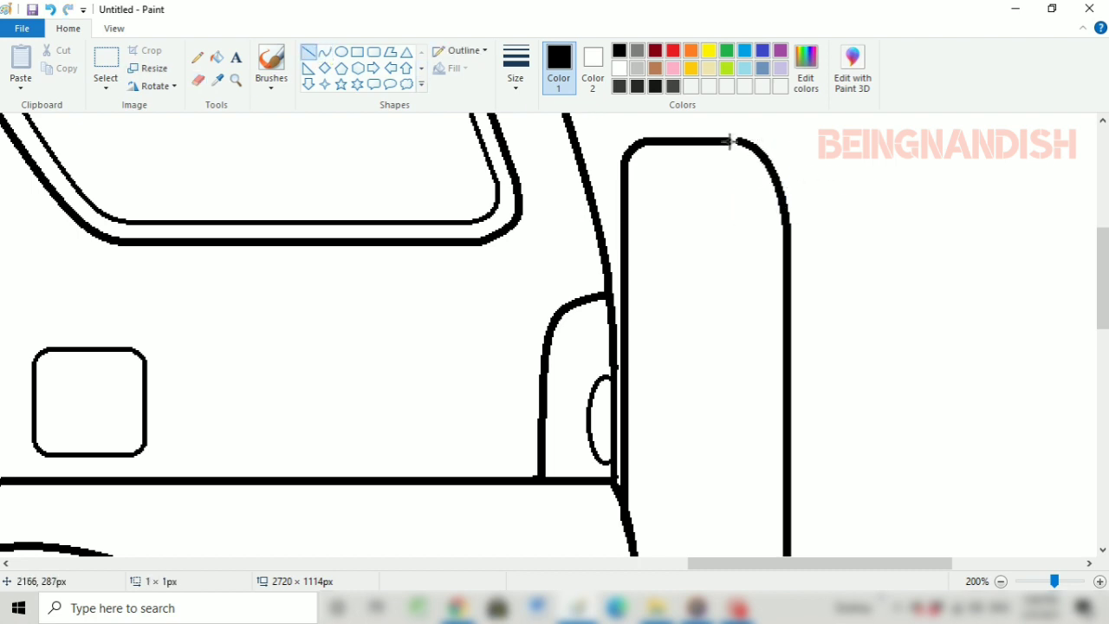
Copy the spare wheel's curved upper rear corner and paste it onto the blank area behind the car
left_click(113, 29)
left_click(53, 66)
left_click(69, 30)
left_click(106, 61)
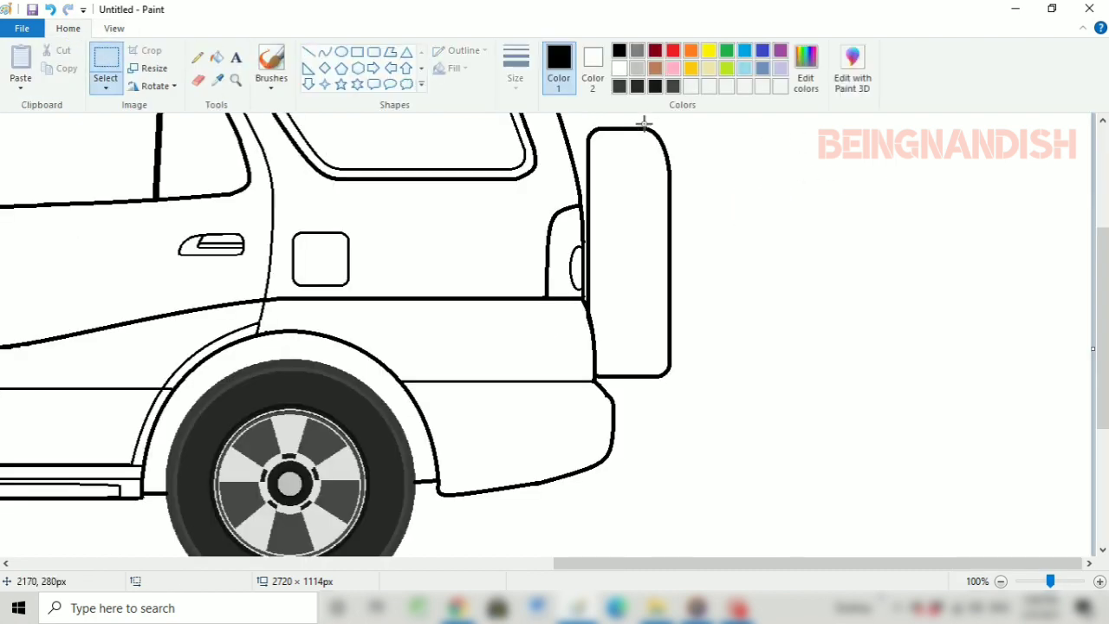
left_click_drag(645, 123, 700, 200)
right_click(684, 167)
right_click(808, 200)
left_click(846, 243)
left_click_drag(31, 156, 831, 313)
Clear the spare wheel's lower rear corner and fit the pasted corner curve, flipped vertically, in its place
left_click_drag(651, 307, 701, 392)
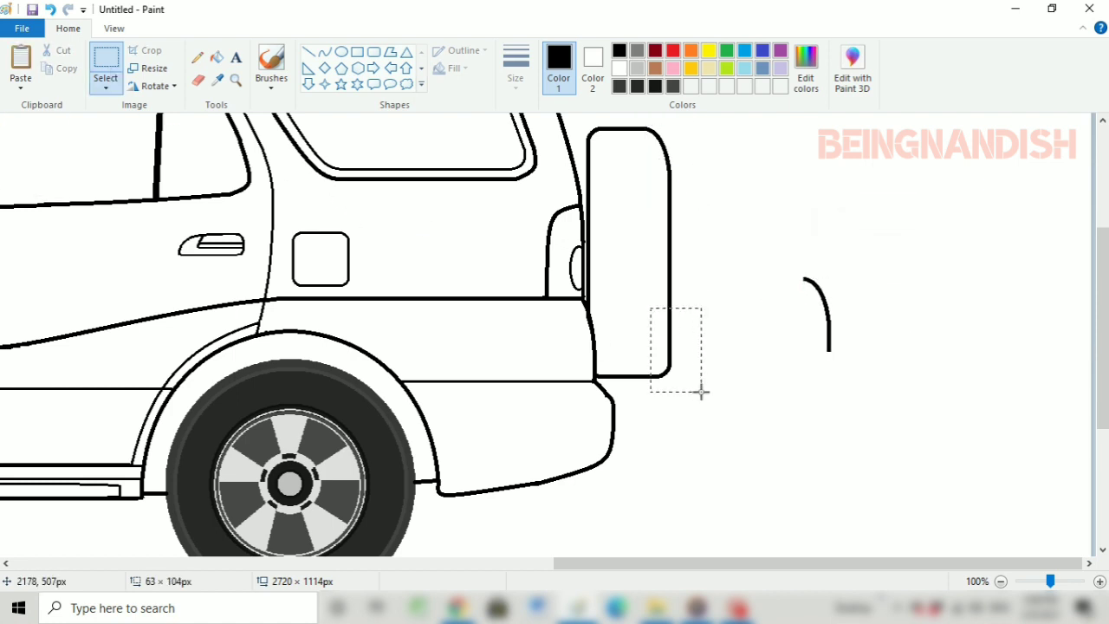
left_click_drag(808, 277, 861, 363)
right_click(835, 309)
mouse_move(914, 452)
left_click(999, 504)
left_click_drag(829, 299, 669, 332)
left_click(749, 296)
Move the spare wheel's rear edge slightly outwards and bridge the gaps in its upper and lower edges
left_click_drag(679, 285, 687, 282)
left_click(307, 52)
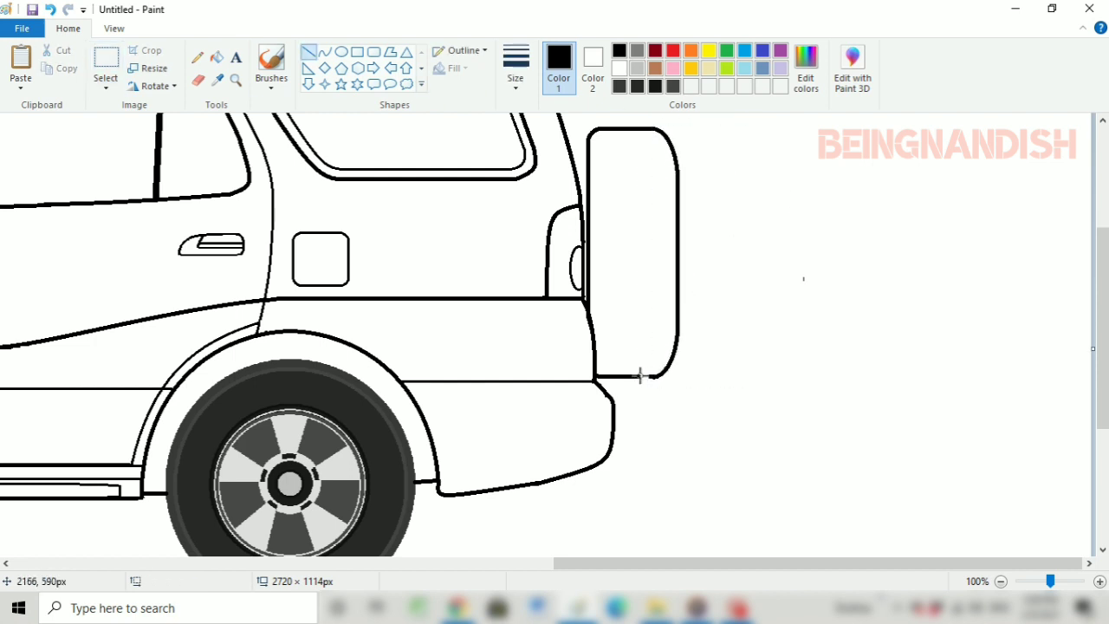
Draw two thin vertical lines inside the spare wheel, near its front and rear edges, and erase the stray mark behind the car
left_click(516, 65)
left_click(550, 110)
left_click_drag(655, 130, 655, 375)
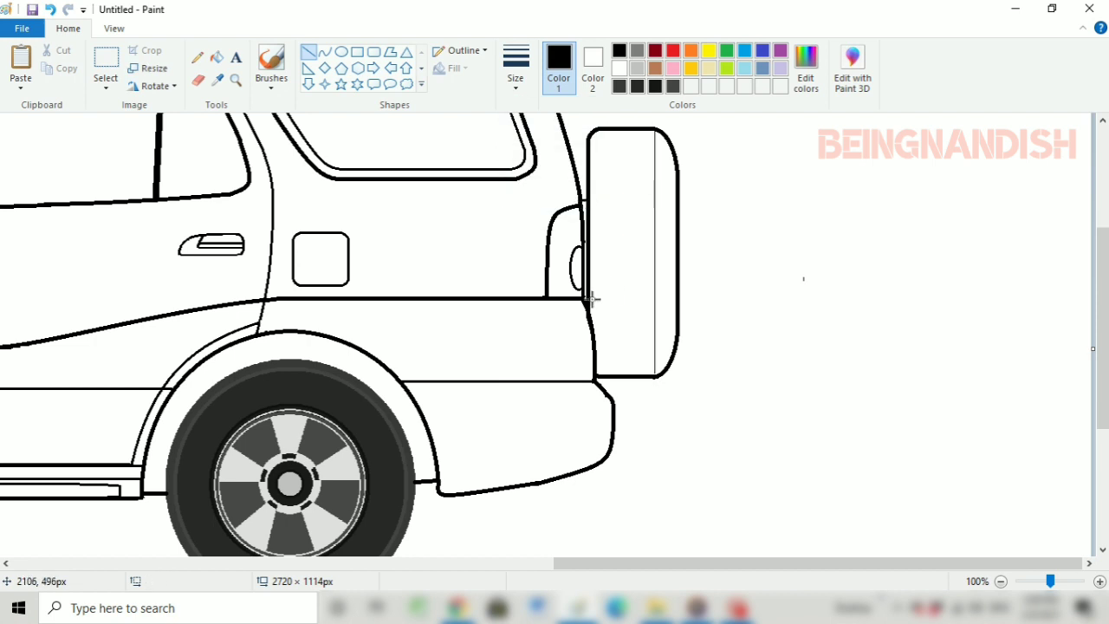
left_click_drag(595, 140, 595, 373)
left_click(517, 80)
left_click(526, 140)
left_click(199, 80)
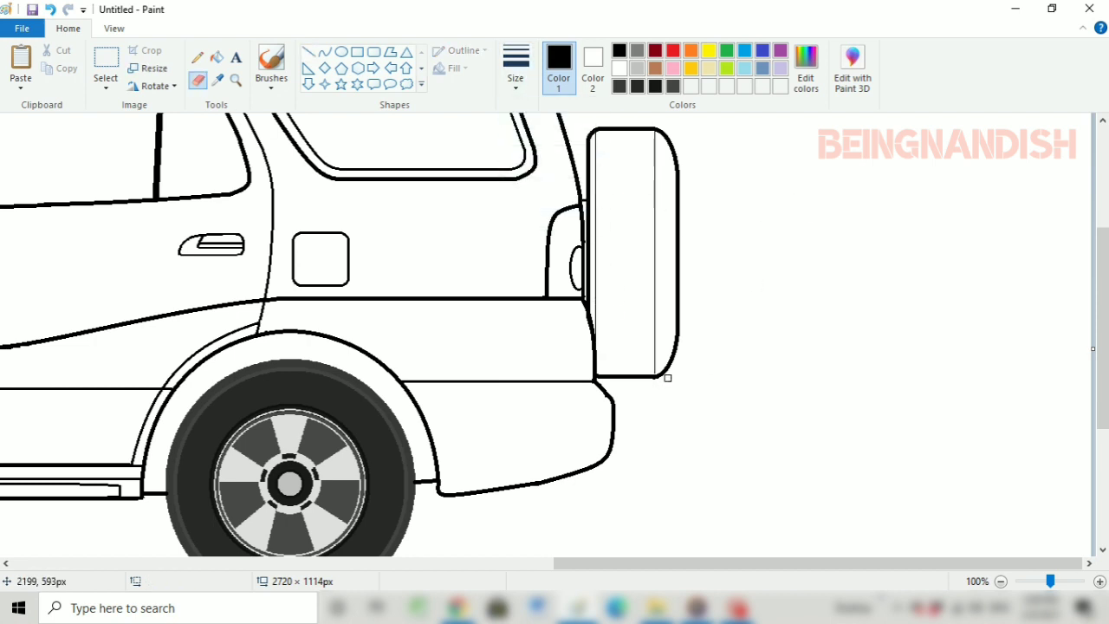
Thicken the spare wheel's rear inner line and draw a small reflector outline at the rear bumper's outer edge
left_click(516, 85)
left_click(525, 113)
left_click(308, 52)
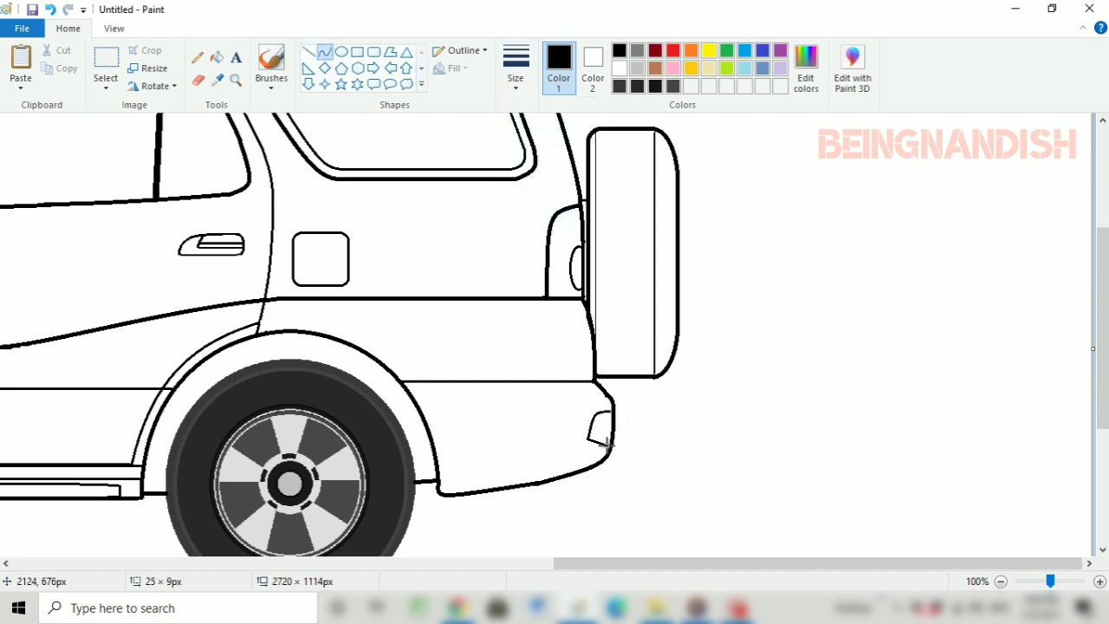
Draw a thin horizontal line across the rear bumper from the wheel arch to the reflector
left_click(308, 52)
left_click_drag(621, 563, 538, 564)
left_click(515, 65)
left_click(523, 116)
mouse_move(599, 443)
left_mouse_down()
mouse_move(763, 442)
mouse_move(707, 447)
left_mouse_up()
left_click(684, 391)
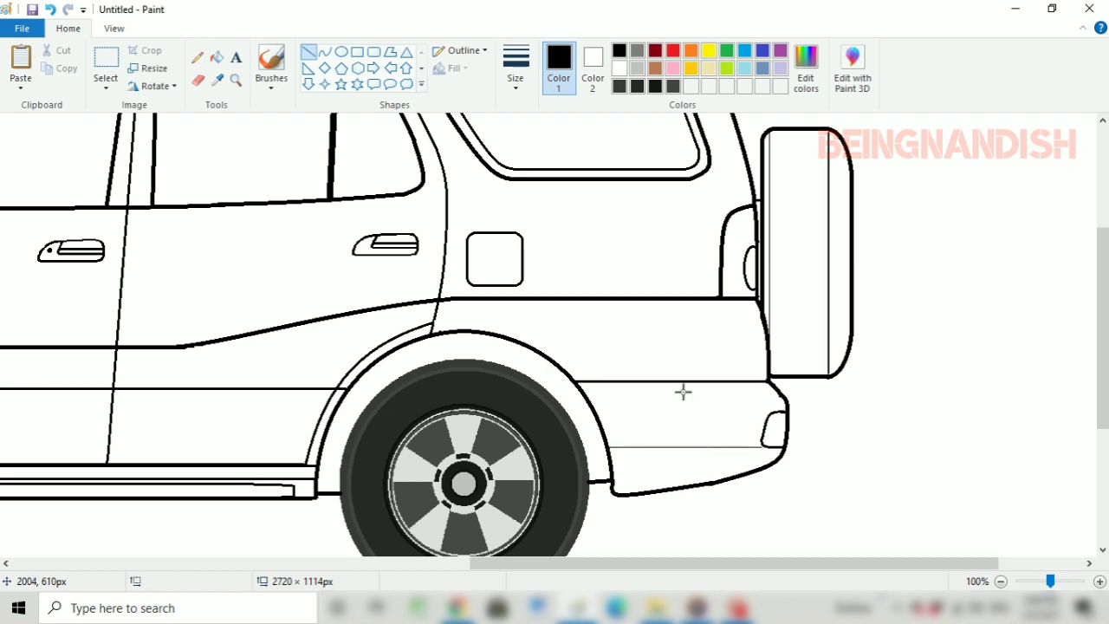
Draw a small vent outline at the front bumper's outer edge, with a straight top about 33 px long and a curved rear side
left_click_drag(691, 563, 252, 563)
left_click(516, 68)
left_click(523, 147)
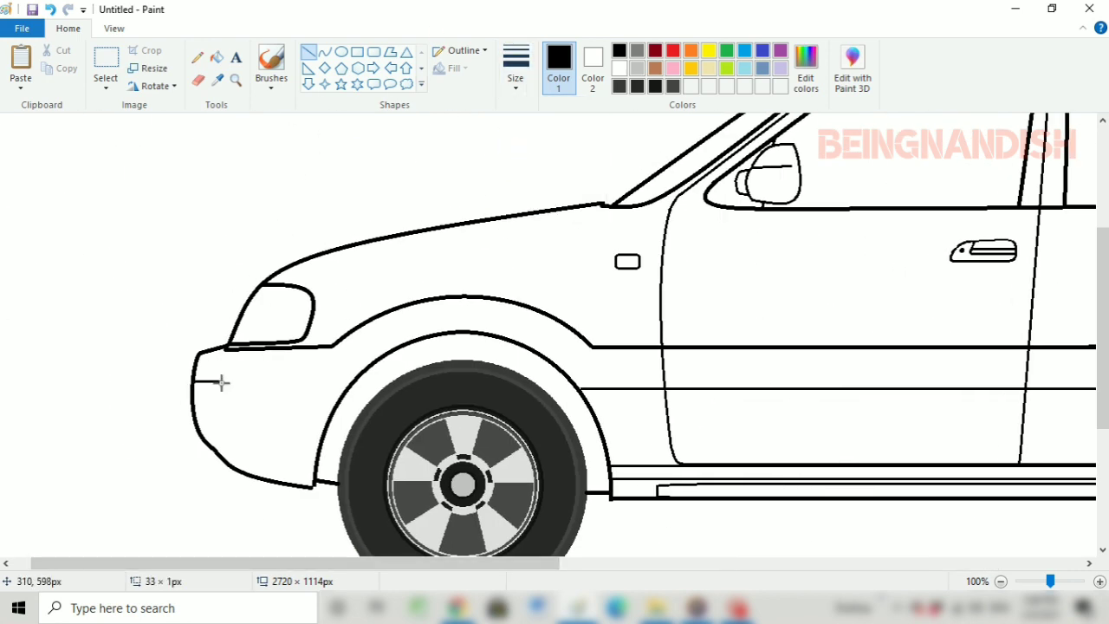
left_click(324, 52)
left_click(214, 416)
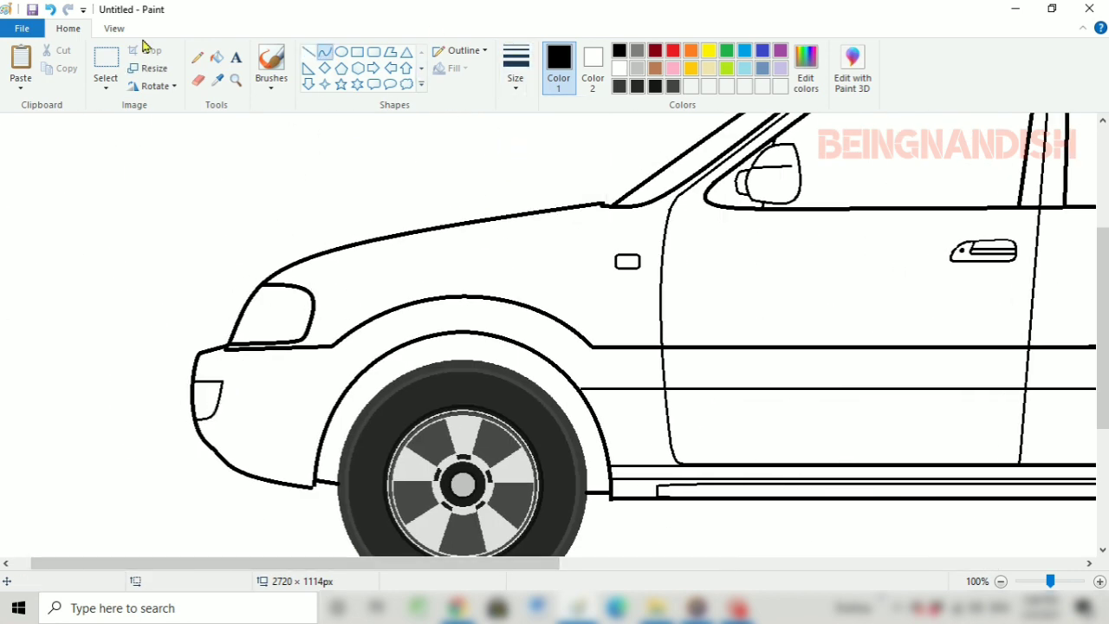
Draw a curve inside the headlamp following its slanted front edge
left_click(113, 28)
left_click(21, 65)
left_click(68, 29)
scroll(515, 193, "up", 1)
left_click_drag(541, 235, 486, 349)
left_click_drag(511, 292, 479, 291)
Round the bumper vent's upper rear corner and replace the thick bumper edge in front of the vent with a thinner curve
left_click(197, 80)
left_click(324, 54)
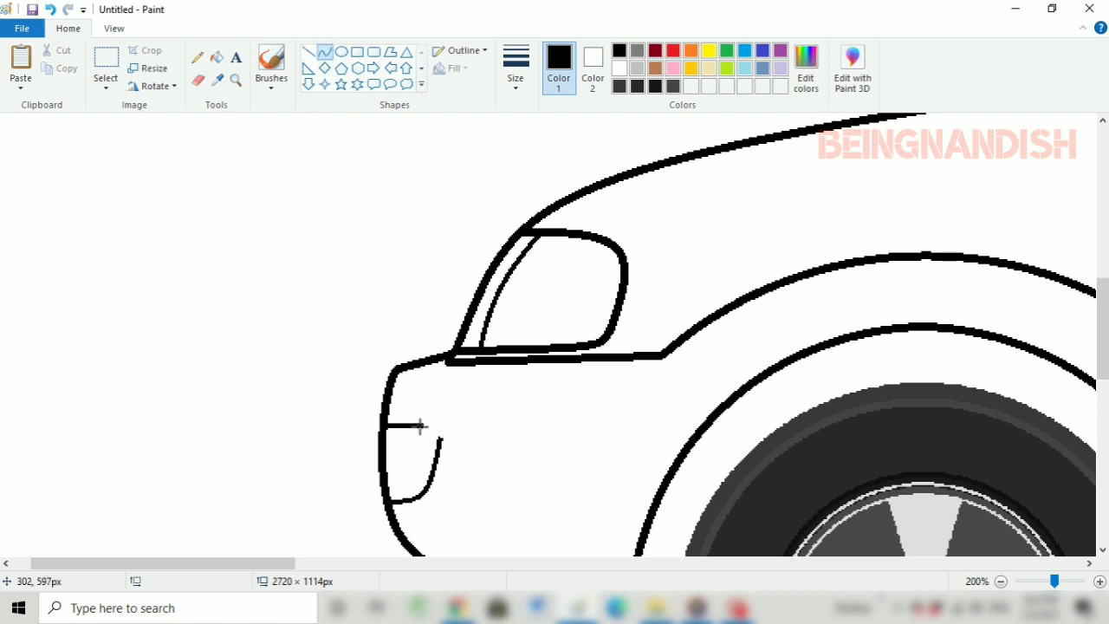
left_click(198, 79)
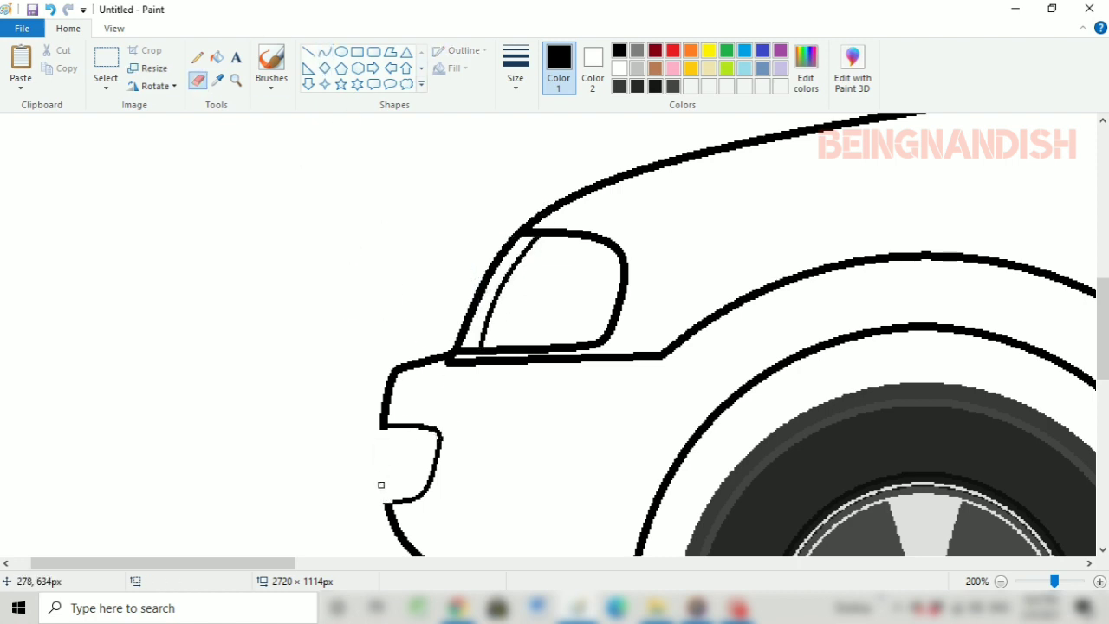
left_click(515, 69)
left_click(535, 138)
left_click(325, 53)
left_click_drag(388, 426, 394, 503)
mouse_move(386, 460)
left_mouse_down()
mouse_move(385, 474)
mouse_move(416, 444)
mouse_move(453, 456)
left_mouse_up()
Draw three short thick horizontal slats inside the front bumper vent
left_click(308, 52)
left_click(516, 69)
left_click(547, 176)
left_click(320, 349)
Draw a thin horizontal line across the lower front bumper and a thin diagonal about 33 × 33 px from the crease corner to the wheel arch
scroll(318, 348, "down", 2)
left_click(515, 69)
left_click(523, 123)
left_click_drag(709, 307, 714, 303)
left_click(515, 70)
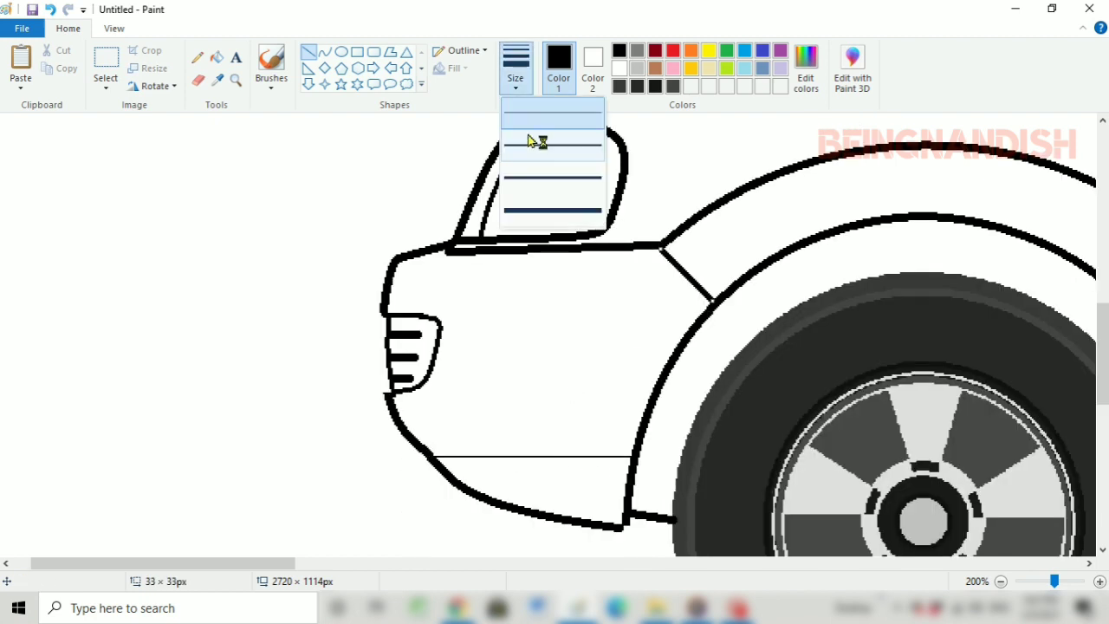
left_click(660, 235)
Draw three more curves inside the headlamp, one along the front inner line and two bowed towards the rear
scroll(688, 165, "up", 2)
left_click(324, 52)
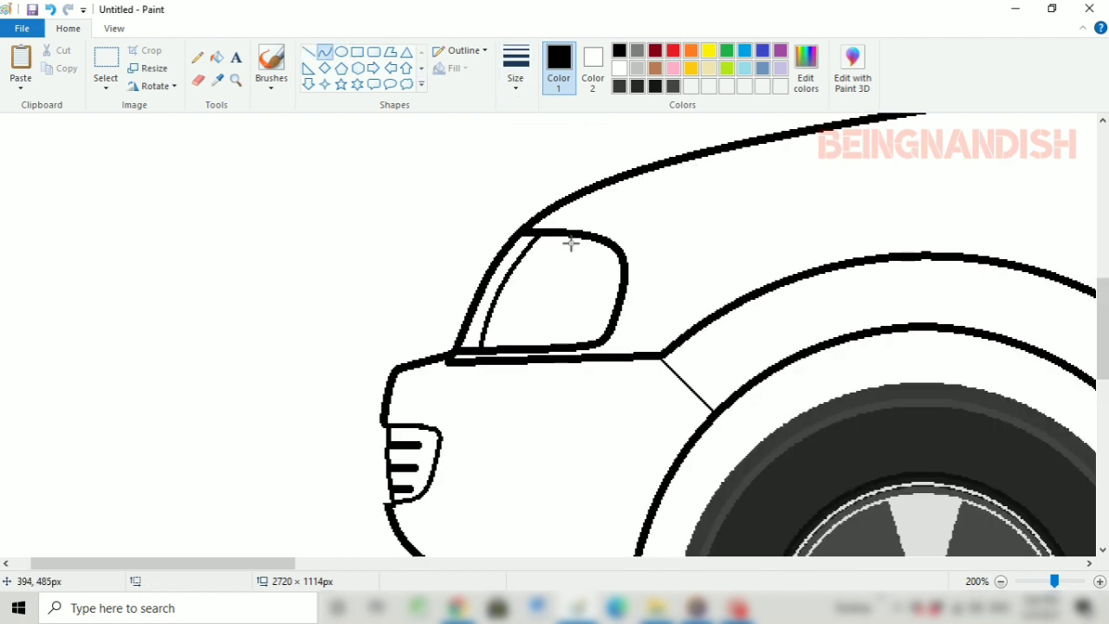
left_click_drag(562, 262, 573, 285)
left_click(515, 69)
left_click(539, 145)
left_click(624, 190)
left_click_drag(537, 241, 494, 339)
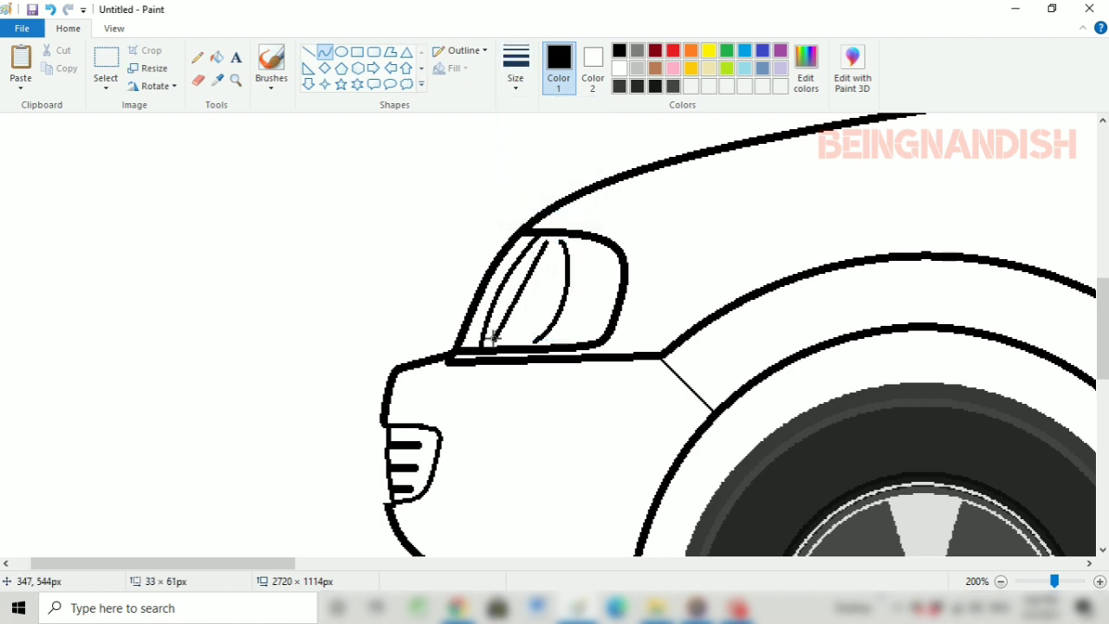
mouse_move(515, 289)
left_mouse_down()
mouse_move(503, 281)
mouse_move(523, 293)
left_mouse_up()
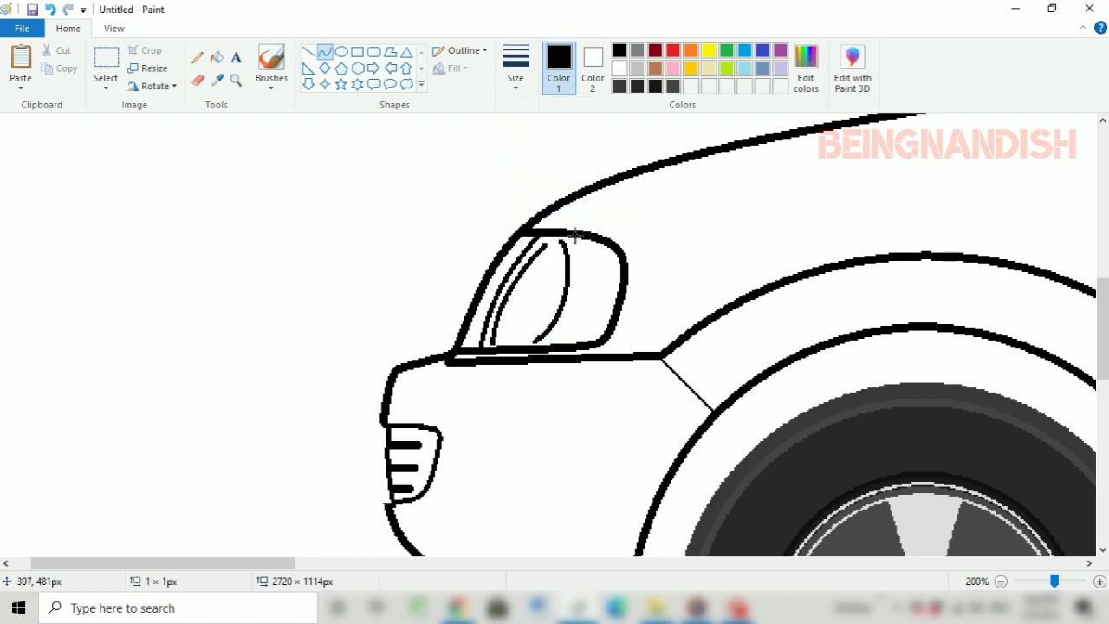
mouse_move(576, 236)
left_mouse_down()
mouse_move(559, 343)
mouse_move(589, 291)
left_mouse_up()
left_click(681, 242)
Fill the black ground line beneath the wheels with white to remove it
left_click(114, 28)
left_click(66, 85)
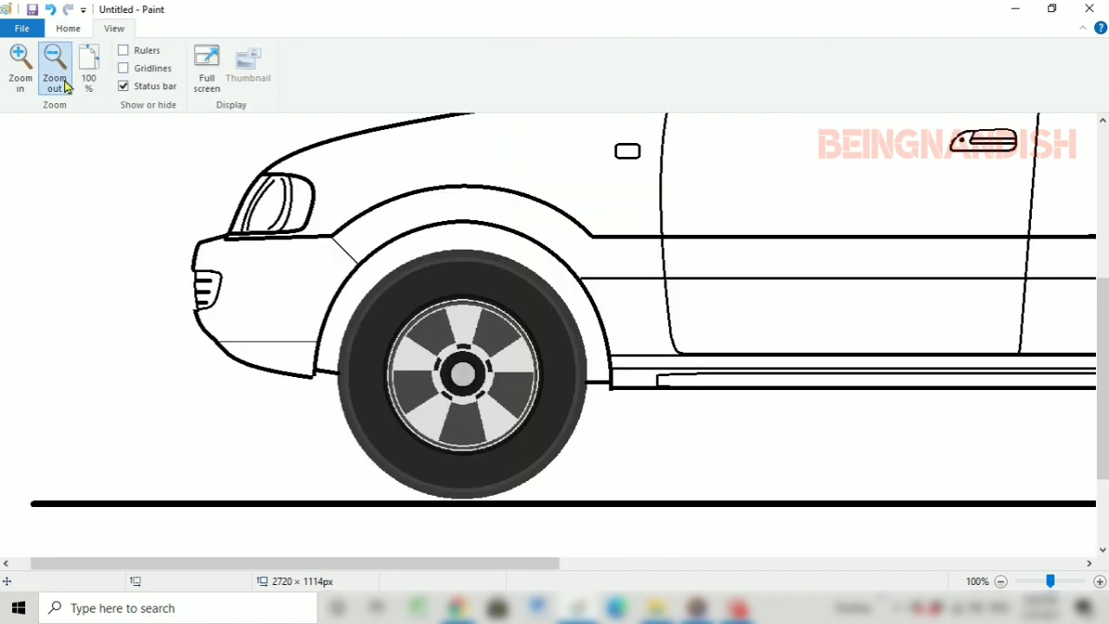
left_click(55, 77)
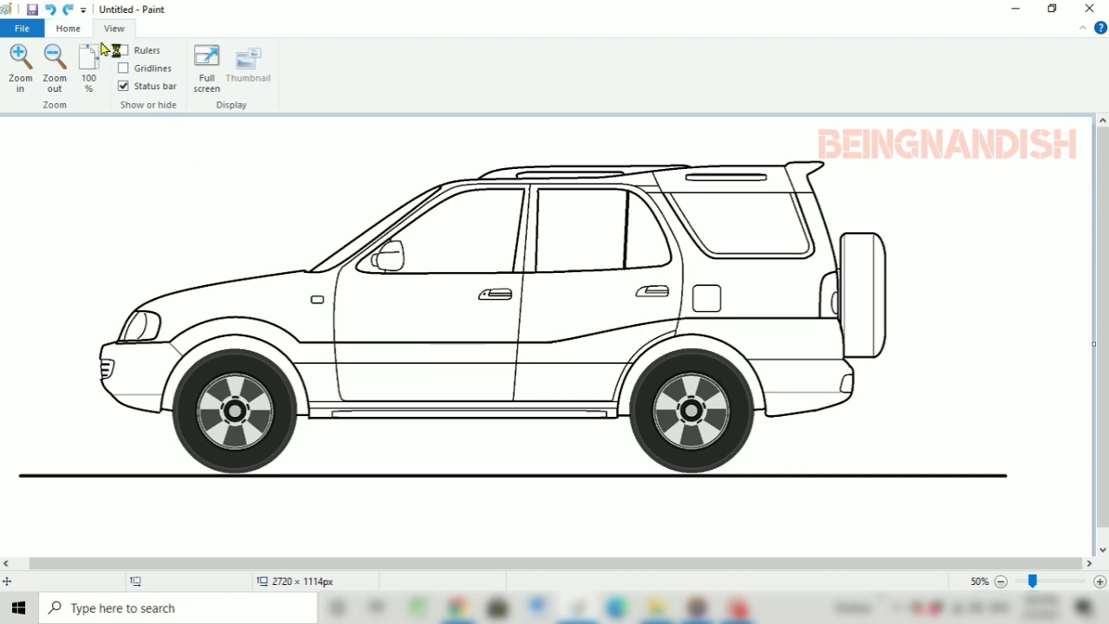
left_click(69, 29)
left_click(619, 68)
left_click(217, 58)
left_click(429, 475)
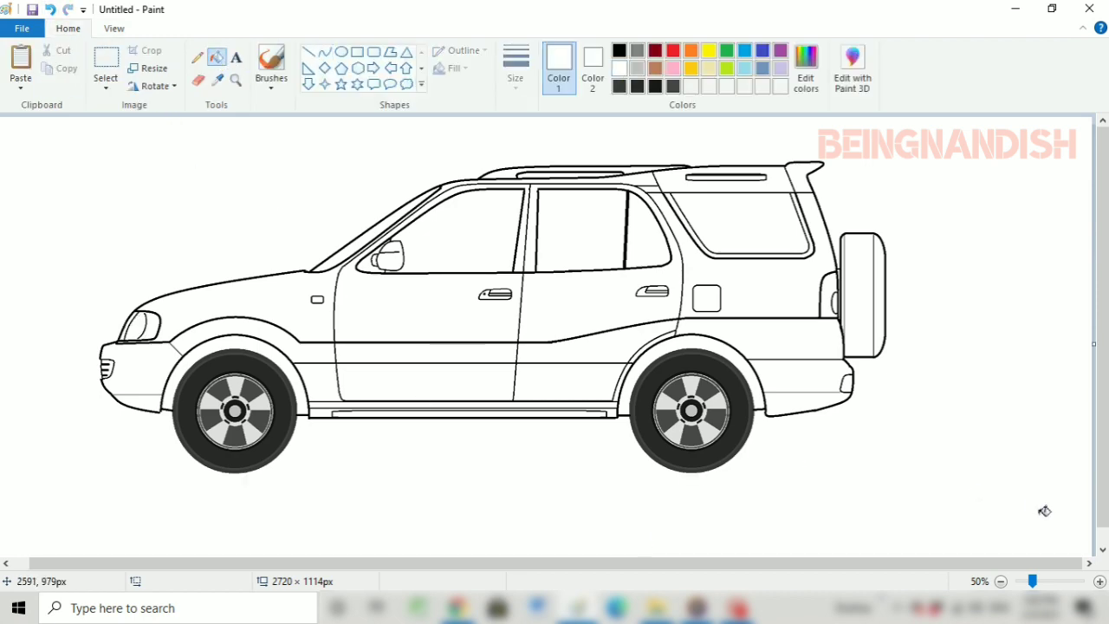